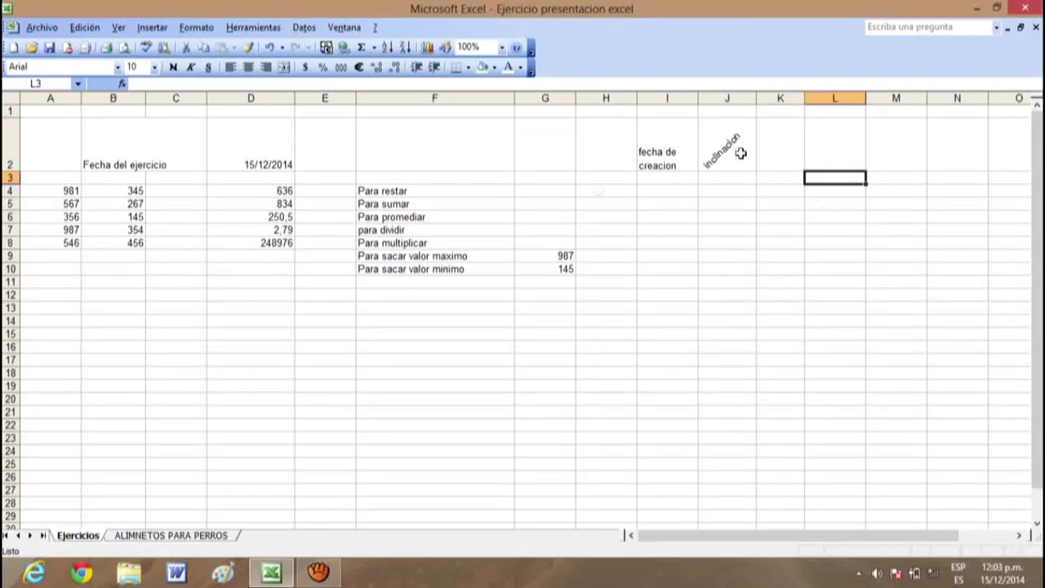
Clear the inclinacion (J2) and fecha de creacion (I2) headings and shrink row 2 to 27,75.
right_click(731, 153)
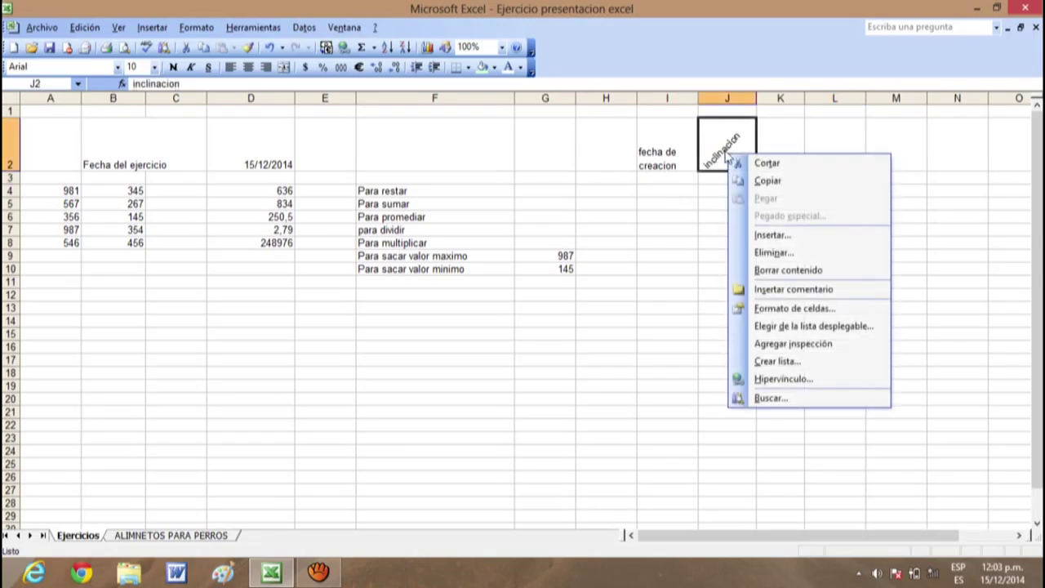
click(778, 270)
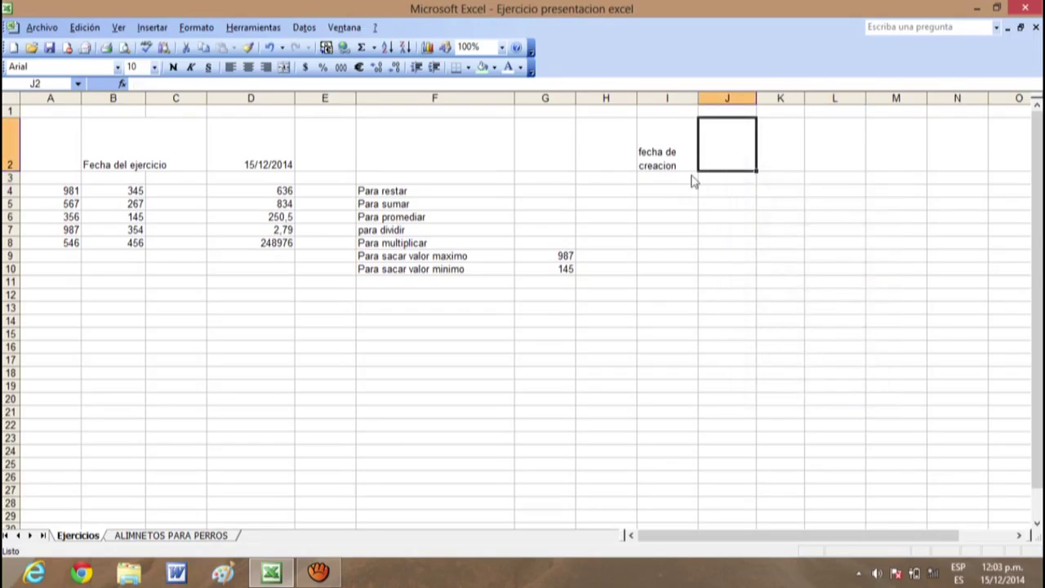
right_click(672, 154)
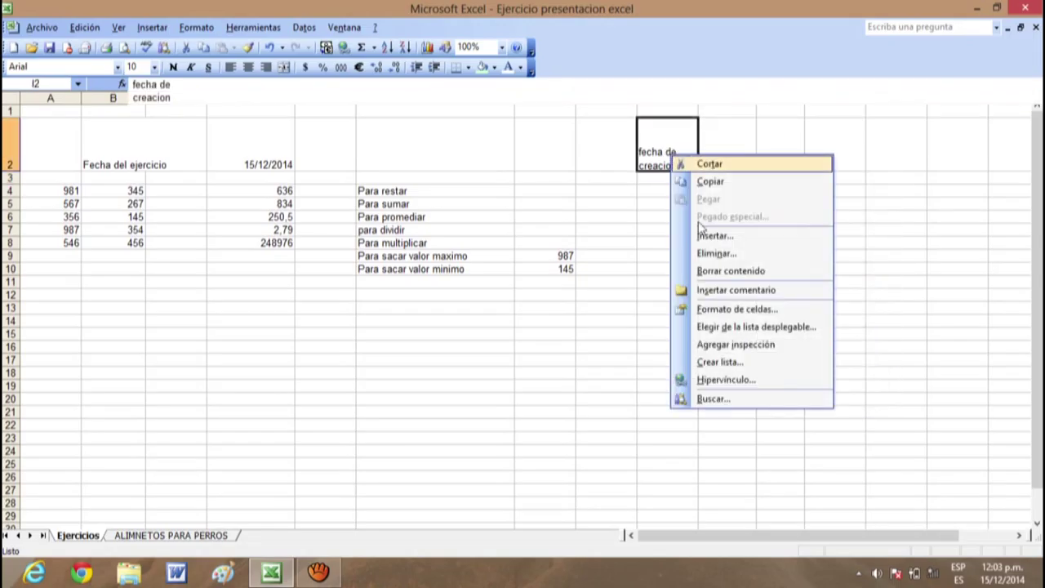
click(721, 274)
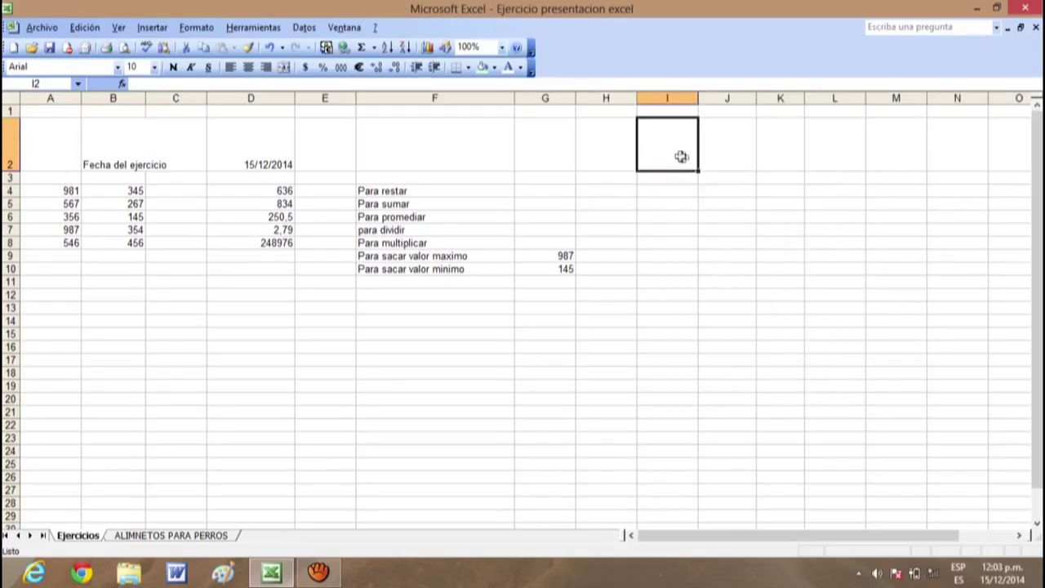
drag(13, 171, 15, 146)
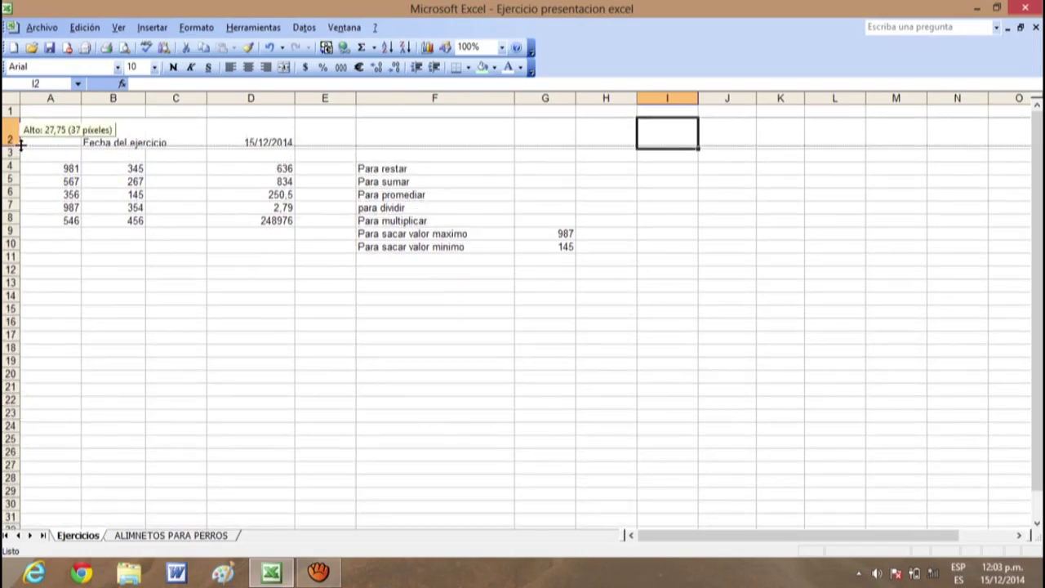
click(314, 334)
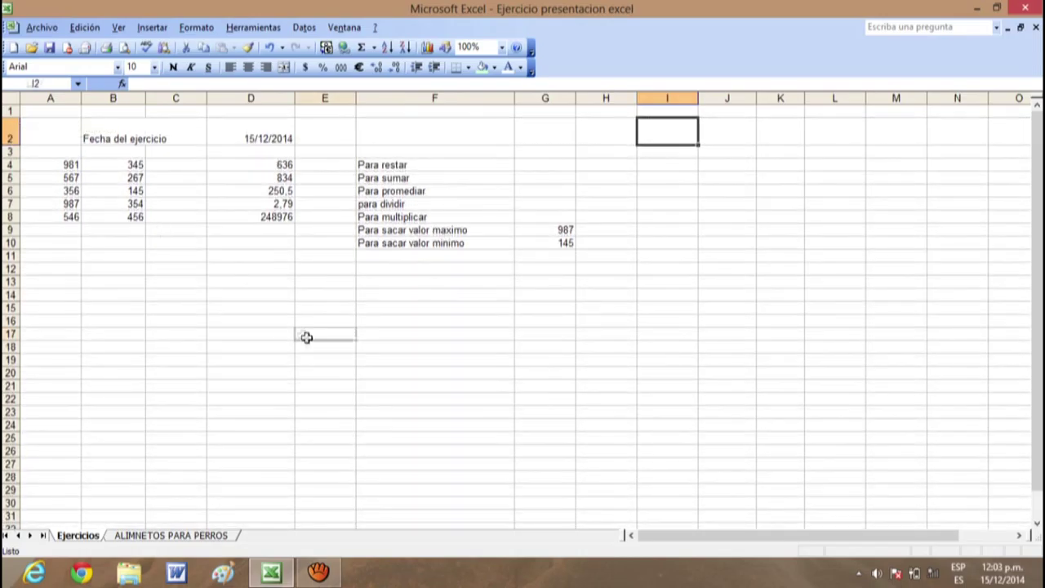
click(380, 268)
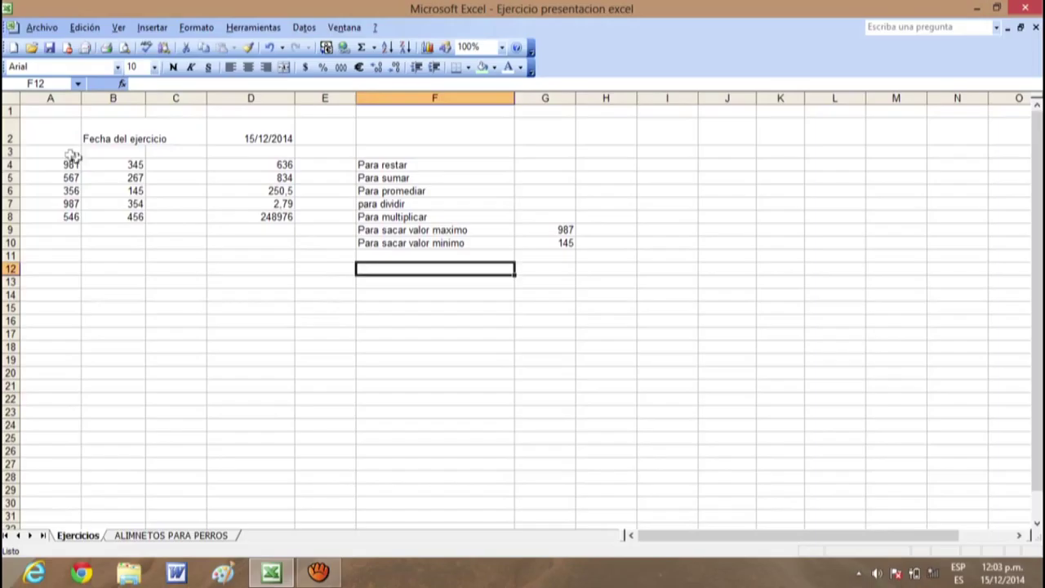
drag(72, 152, 150, 223)
click(143, 273)
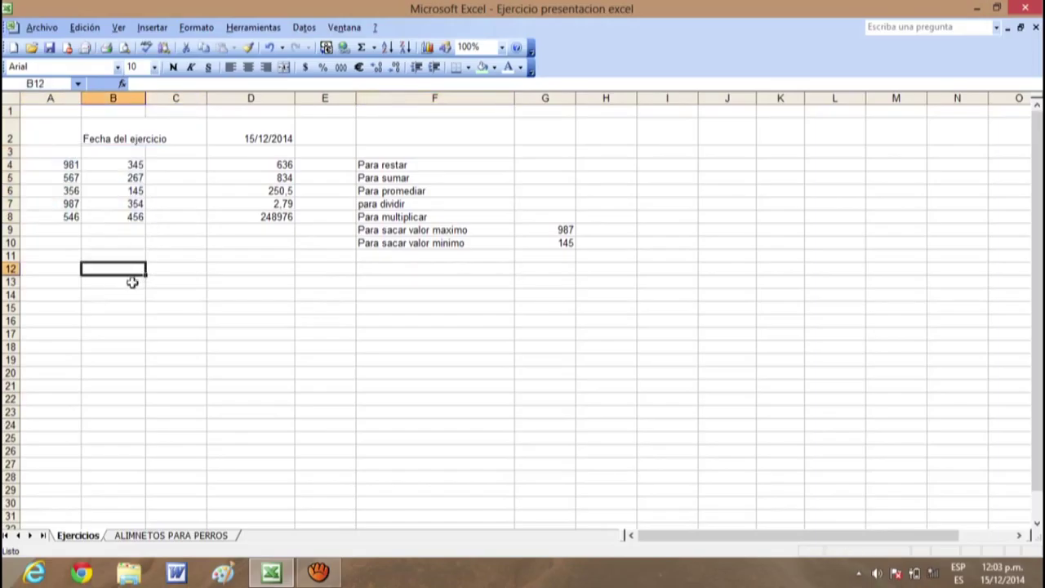
drag(58, 166, 124, 230)
click(140, 268)
drag(57, 166, 123, 222)
click(140, 274)
click(74, 168)
drag(73, 168, 148, 254)
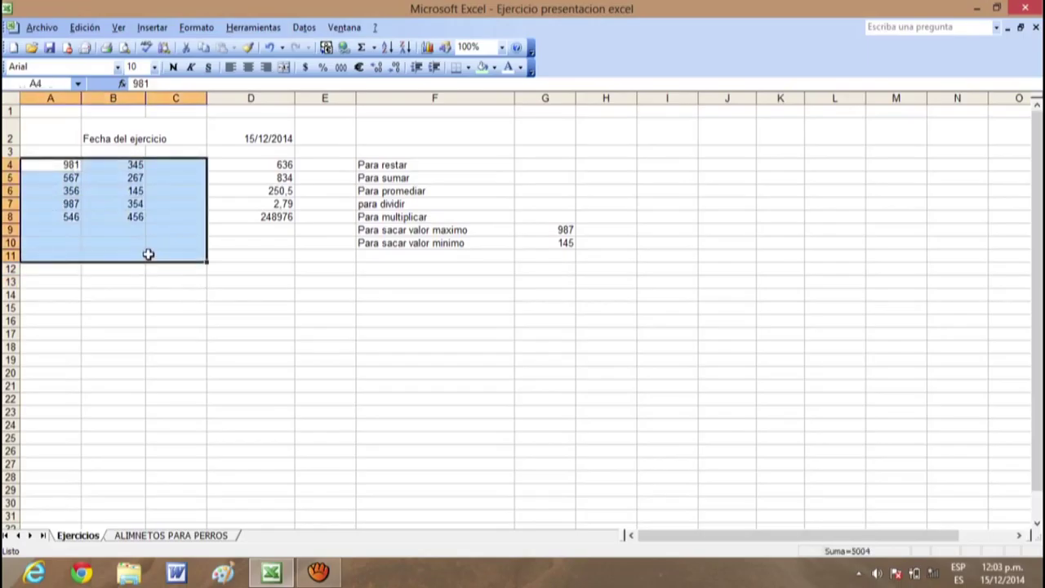
click(107, 195)
drag(66, 169, 132, 240)
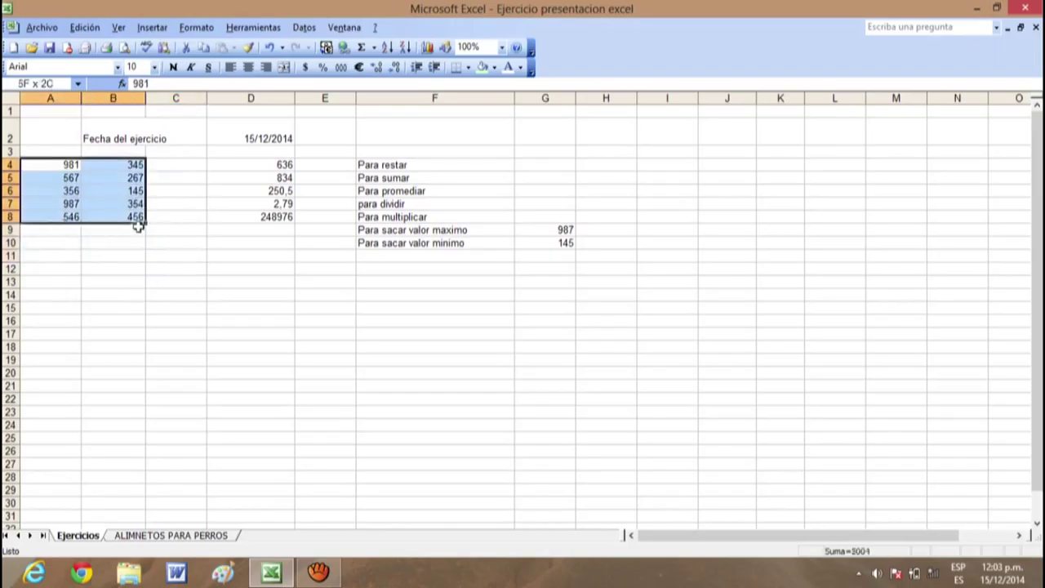
click(98, 204)
drag(38, 165, 163, 254)
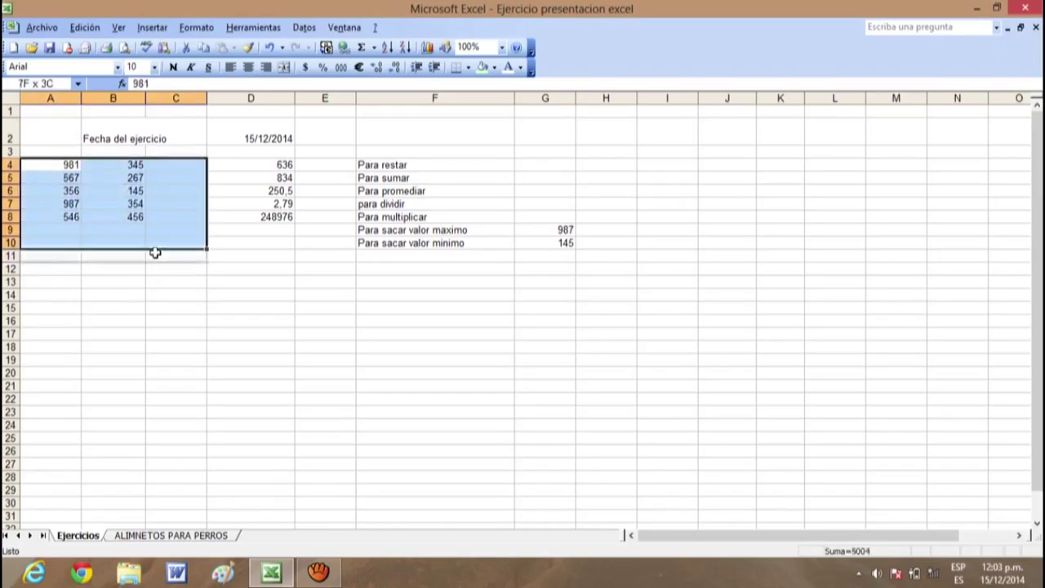
click(54, 217)
drag(44, 168, 131, 217)
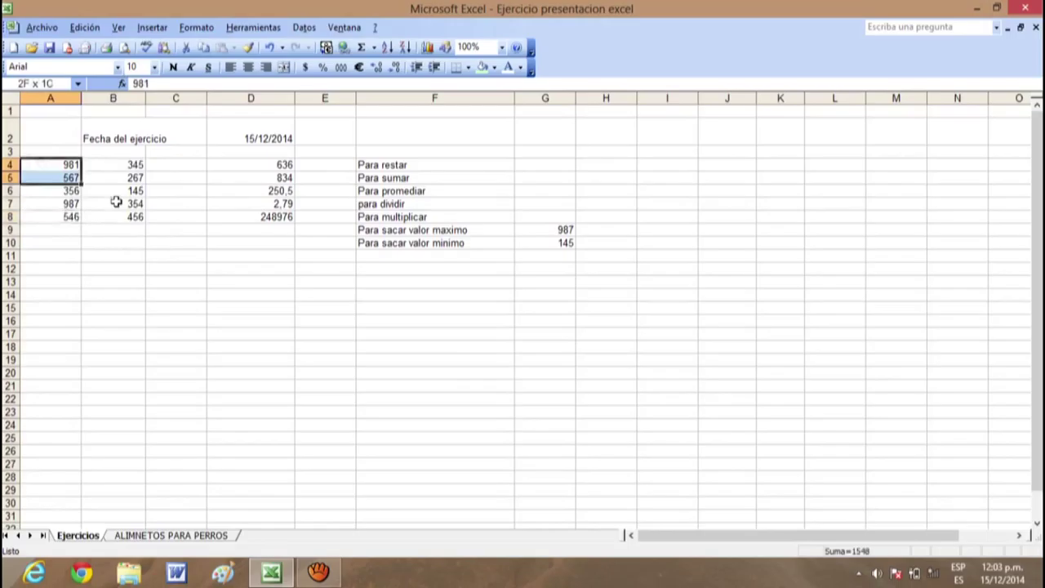
click(152, 258)
click(387, 258)
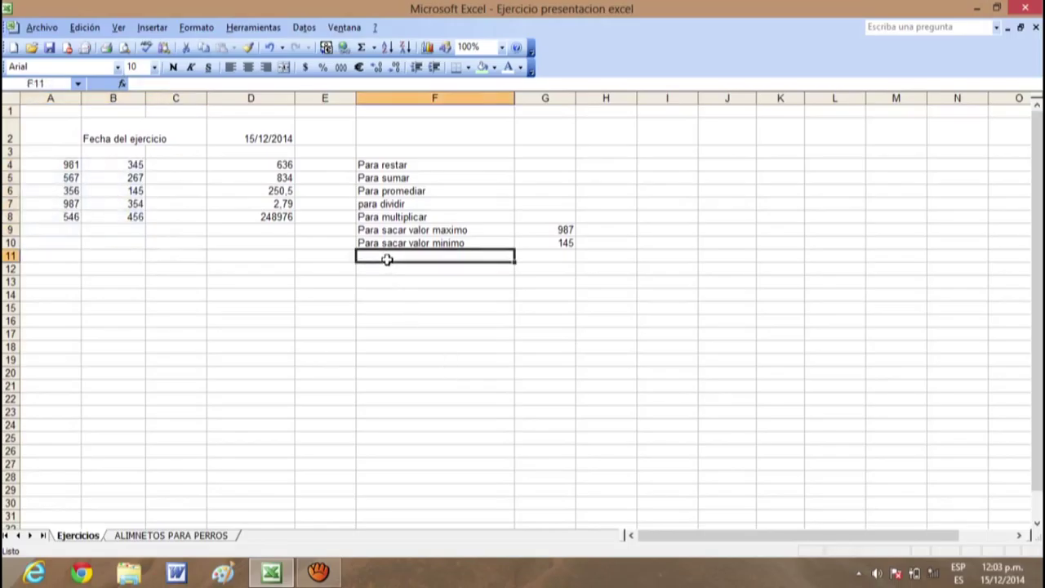
Type the label 'Para contar datos de un rango' into F11.
key(Caps_Lock)
text(P)
key(Caps_Lock)
text(r)
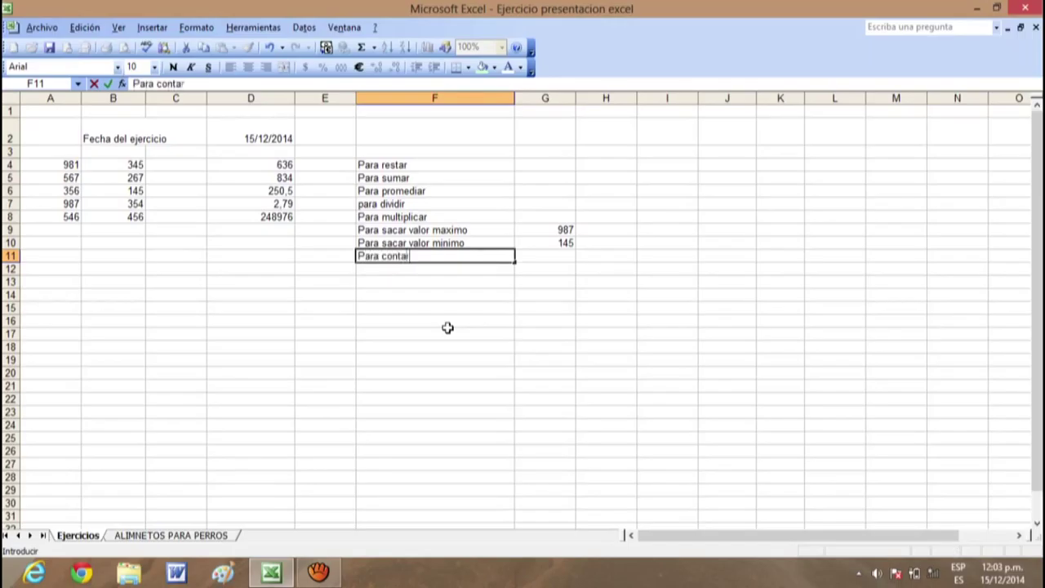
text( datos )
text(de )
text(ub)
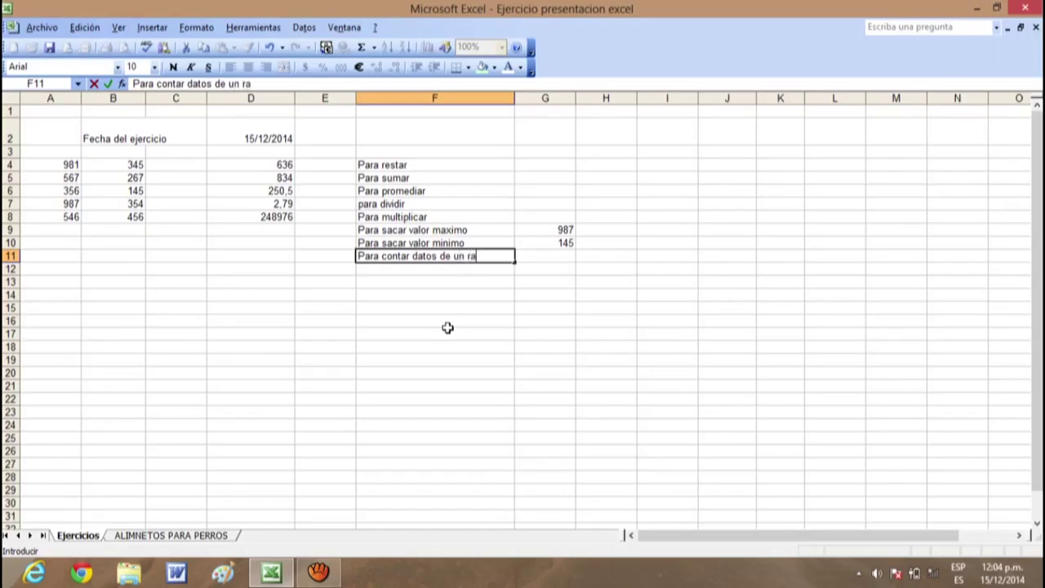
key(Return)
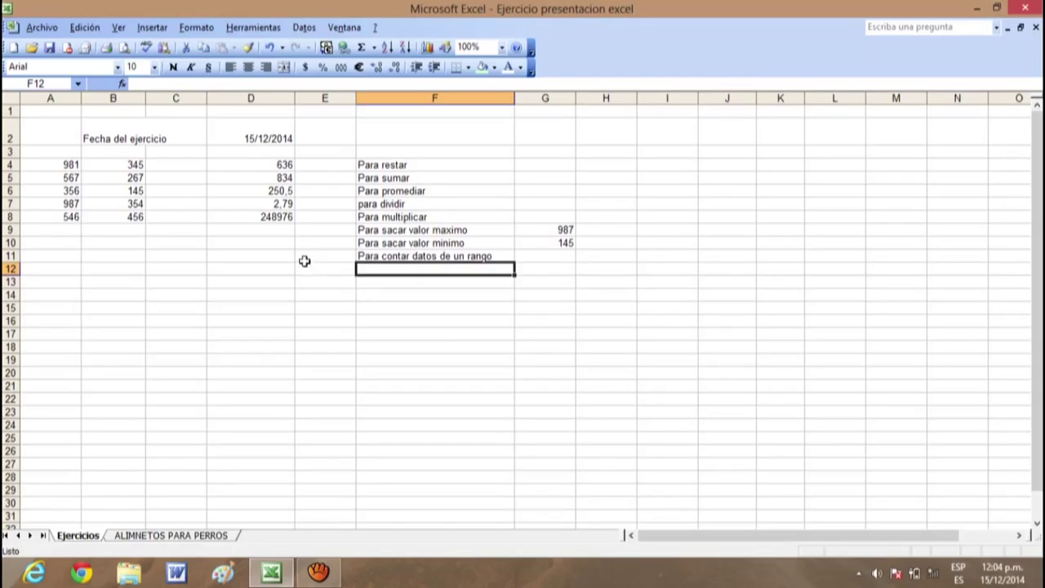
Enter a CONTAR formula in D11 that counts the range A4:B8.
click(280, 252)
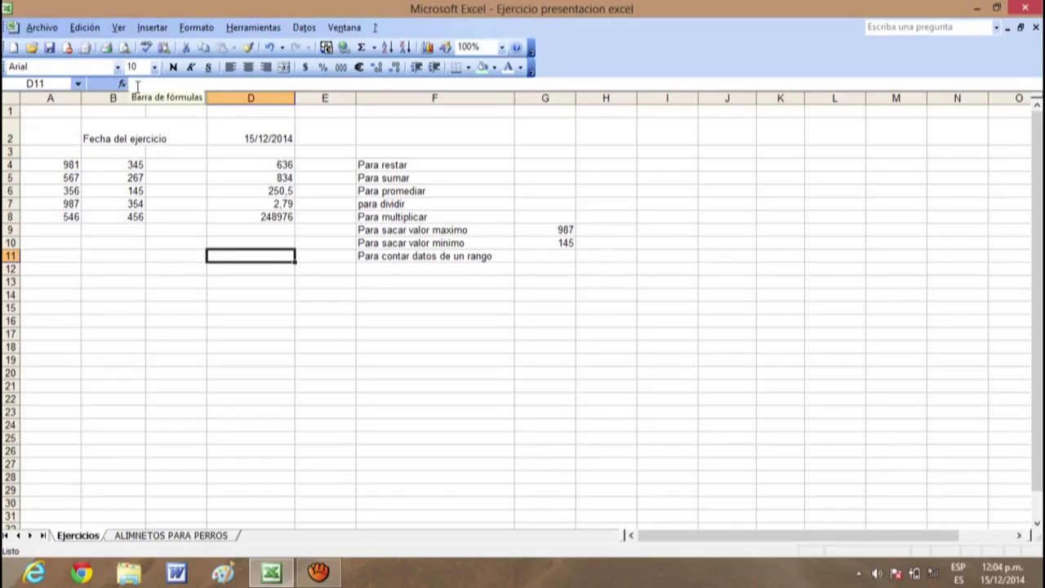
click(139, 84)
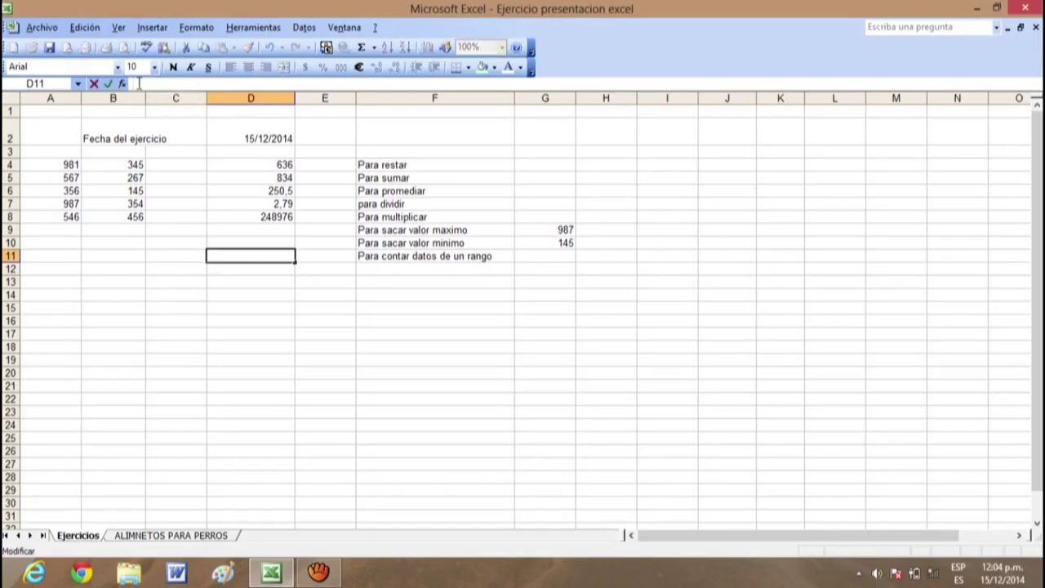
text(=)
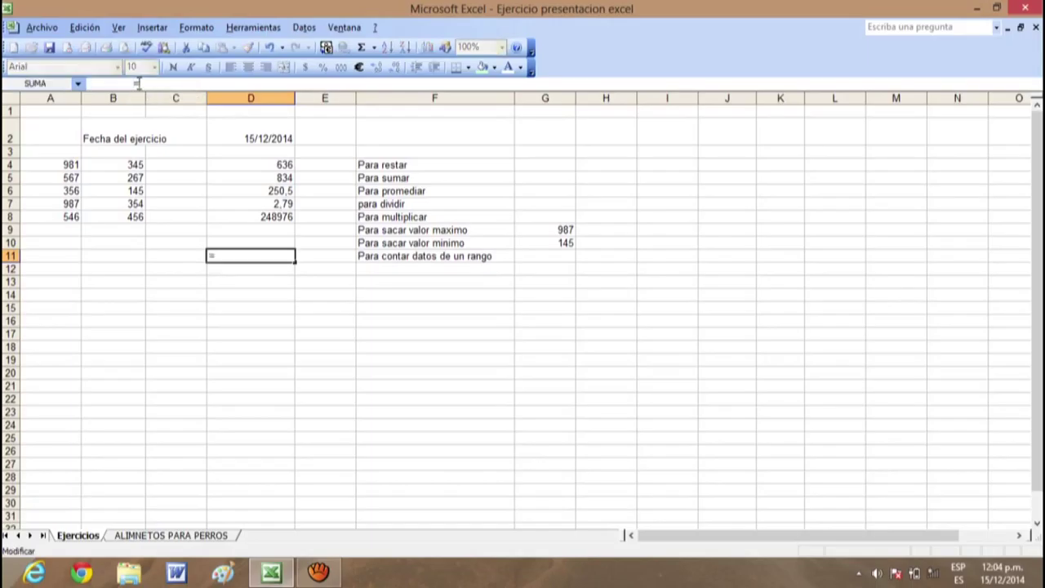
text(ntar)
text(()
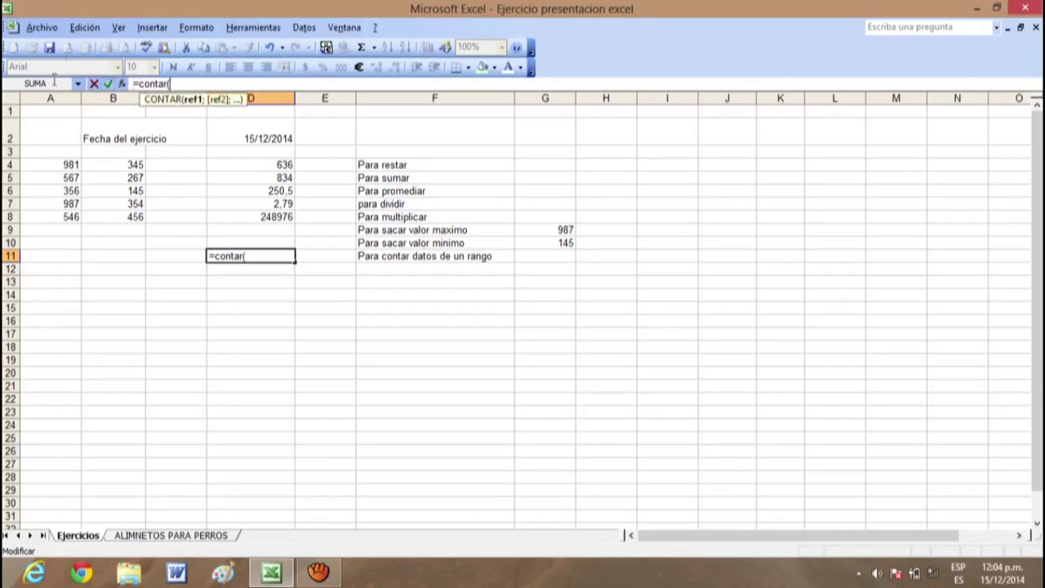
drag(37, 168, 118, 217)
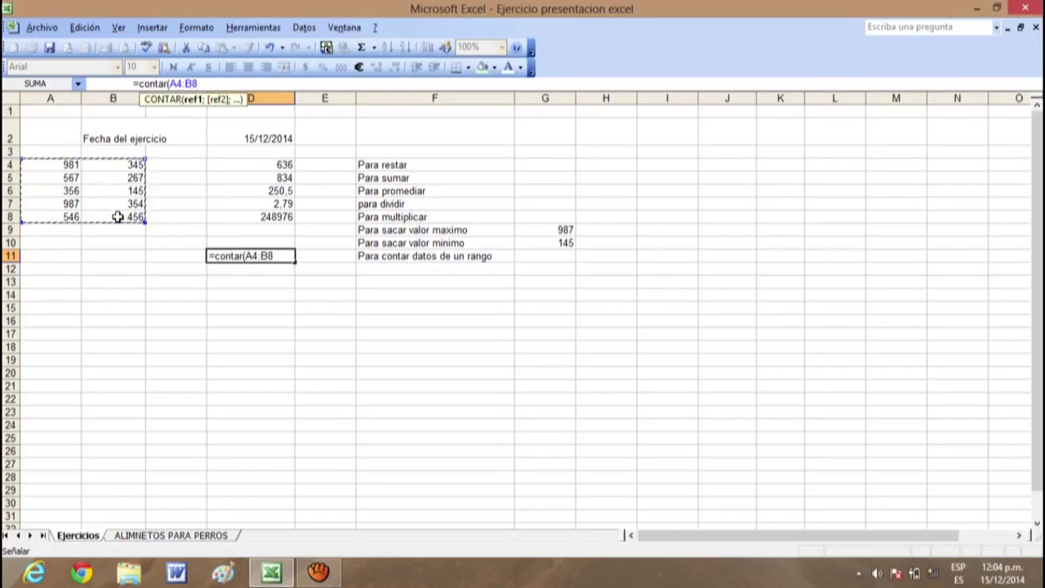
text(9)
key(BackSpace)
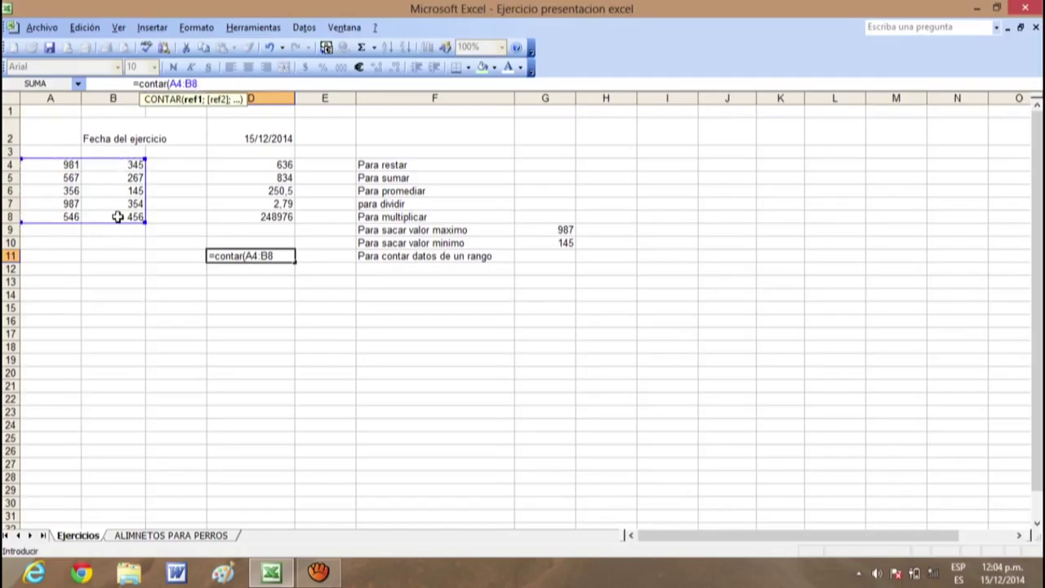
key(Return)
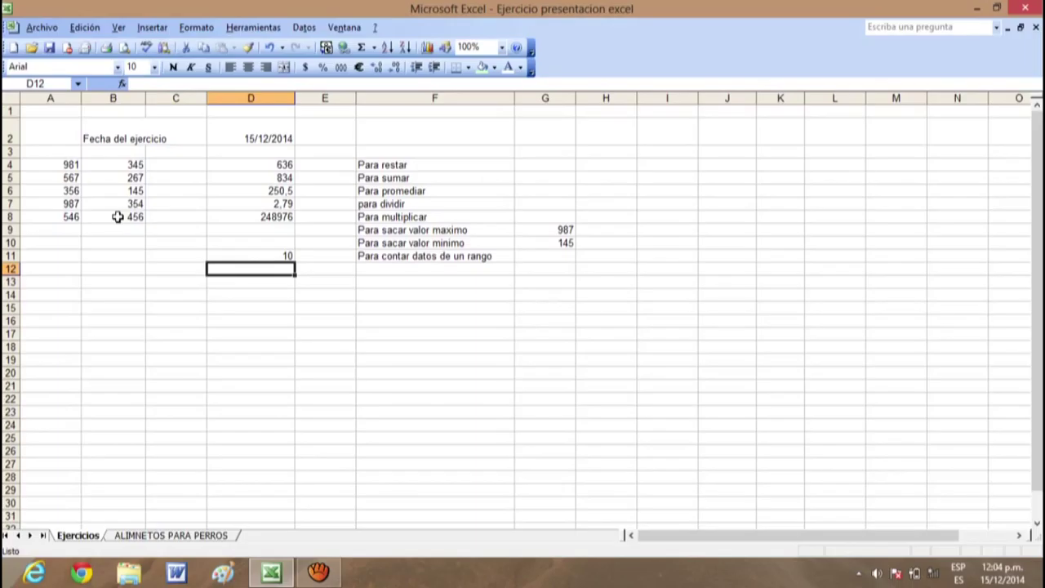
Rewrite D11's formula as =CONTAR(A4:D8) so it counts the wider block and shows 15.
click(262, 256)
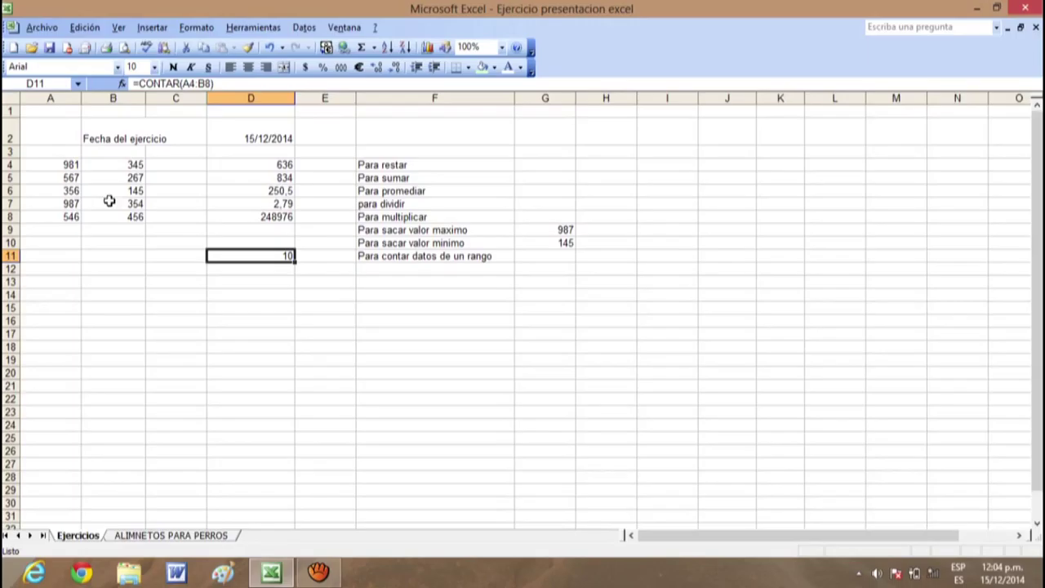
click(230, 83)
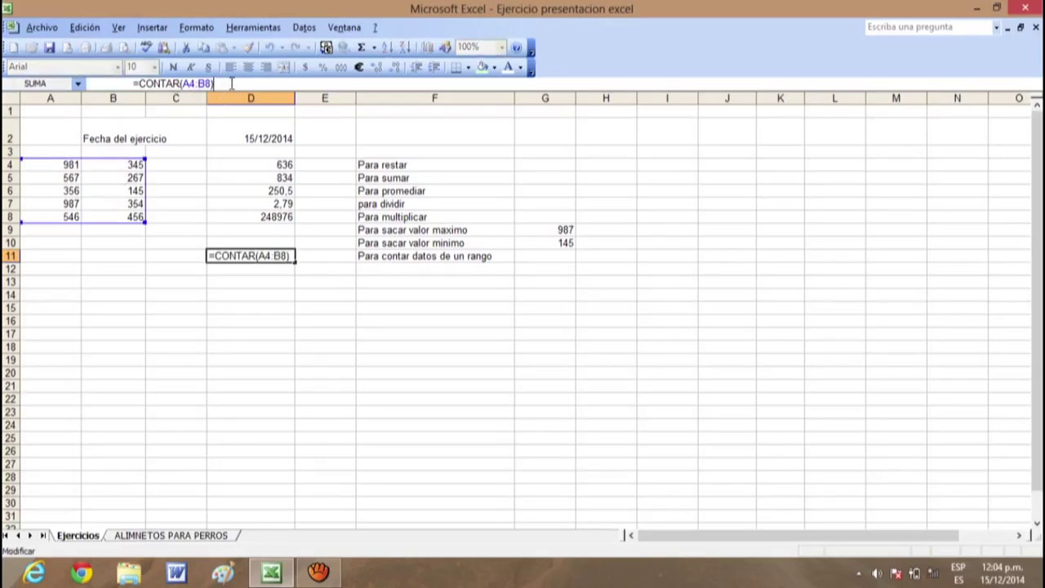
key(BackSpace)
key(BackSpace)
key(BackSpace)
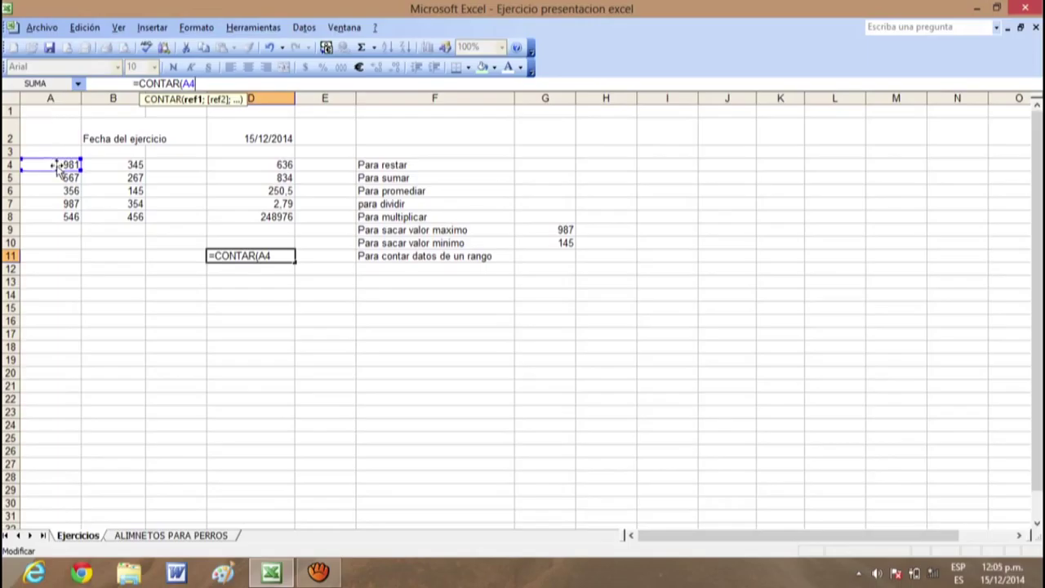
drag(65, 165, 243, 214)
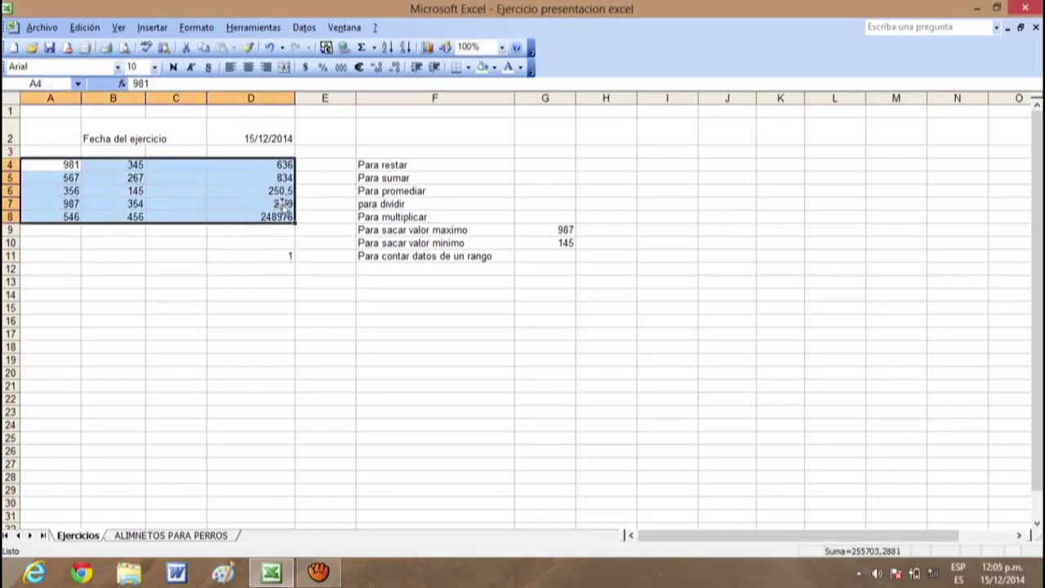
key(Return)
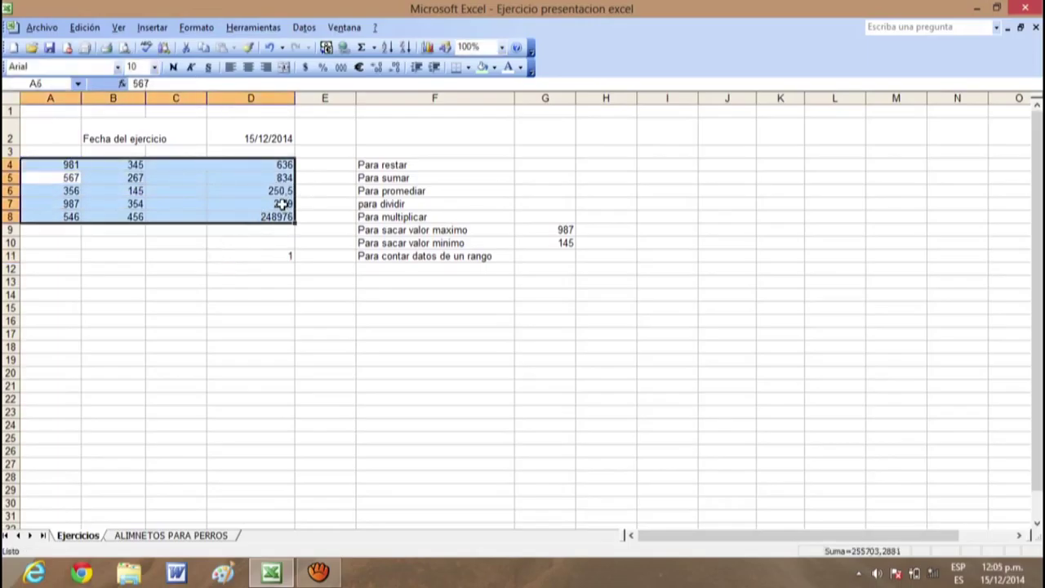
click(343, 336)
click(287, 257)
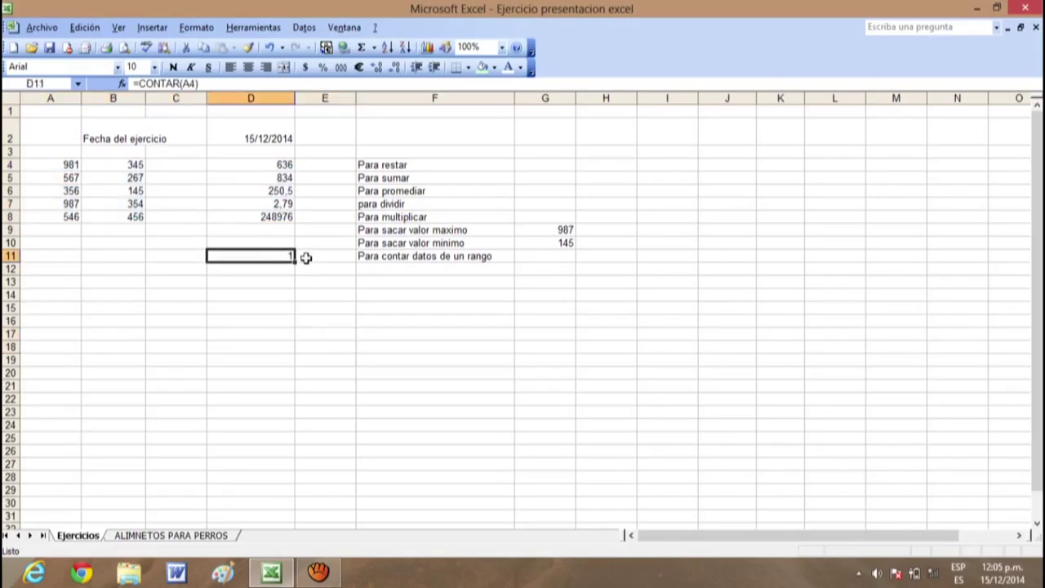
click(233, 84)
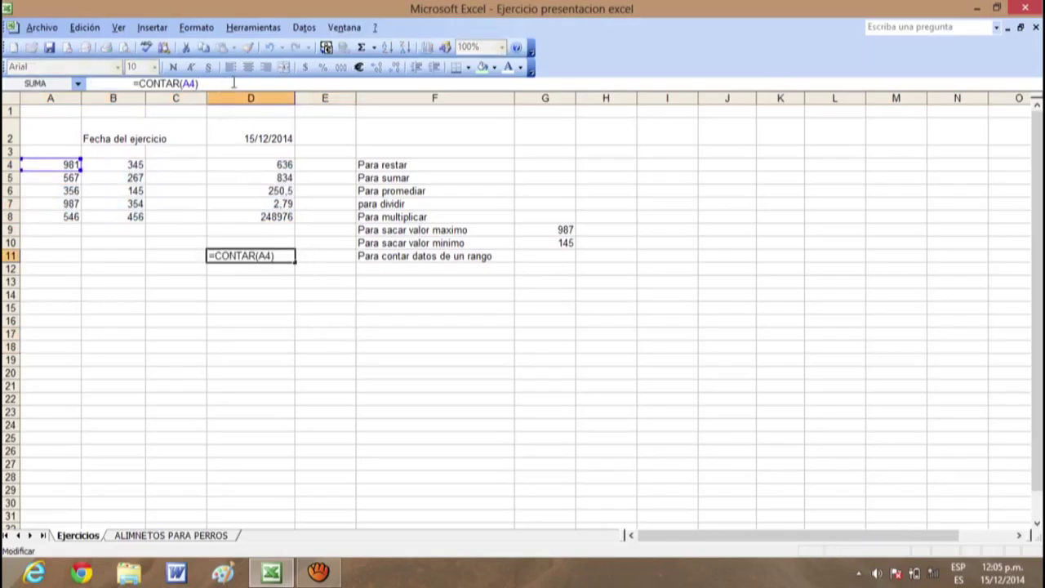
key(BackSpace)
key(BackSpace)
key(BackSpace)
key(BackSpace)
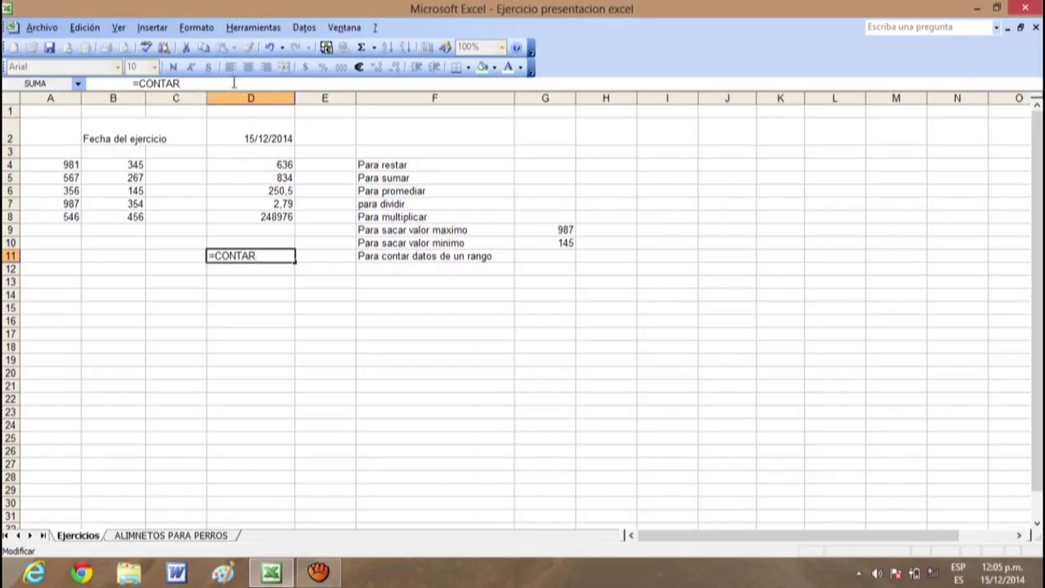
text(()
drag(70, 164, 262, 218)
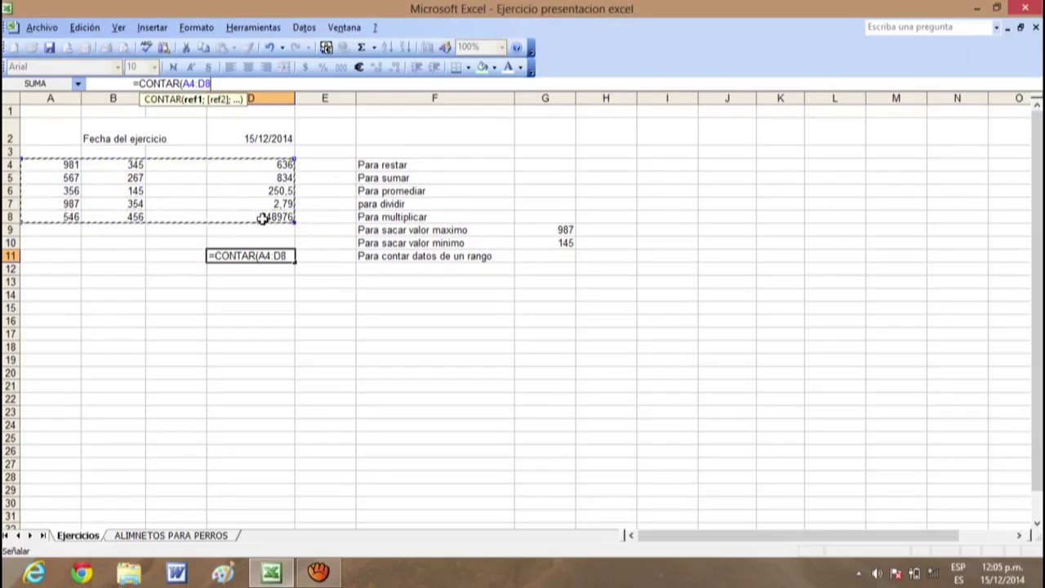
key(Return)
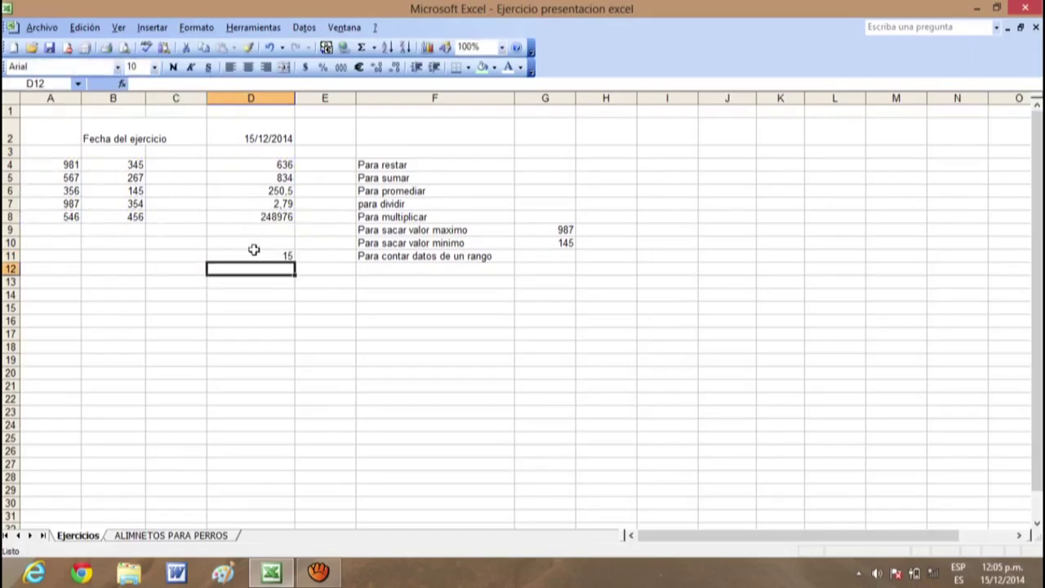
click(265, 258)
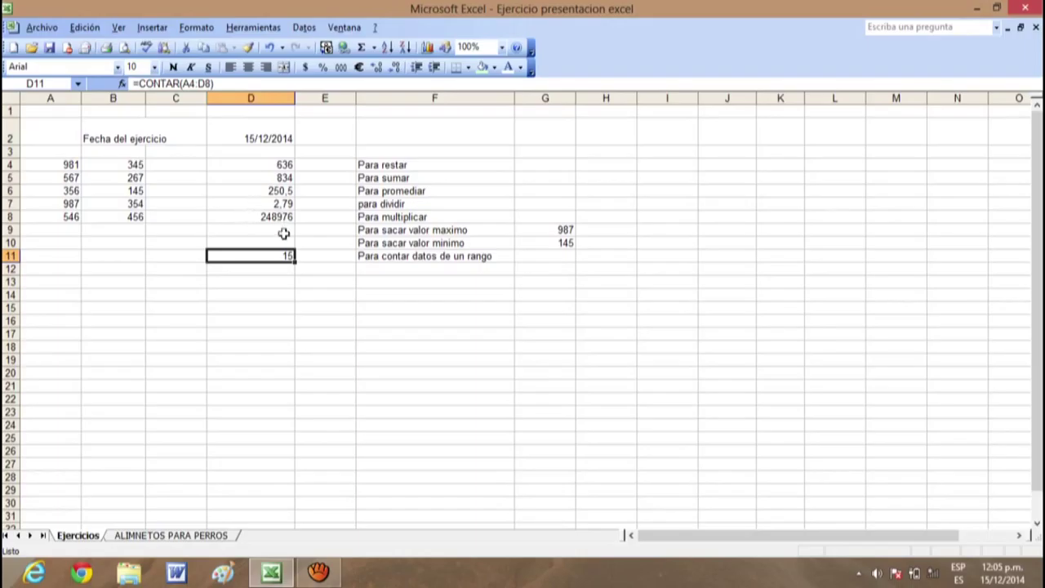
click(138, 139)
click(219, 142)
click(136, 138)
click(186, 137)
click(228, 136)
click(129, 132)
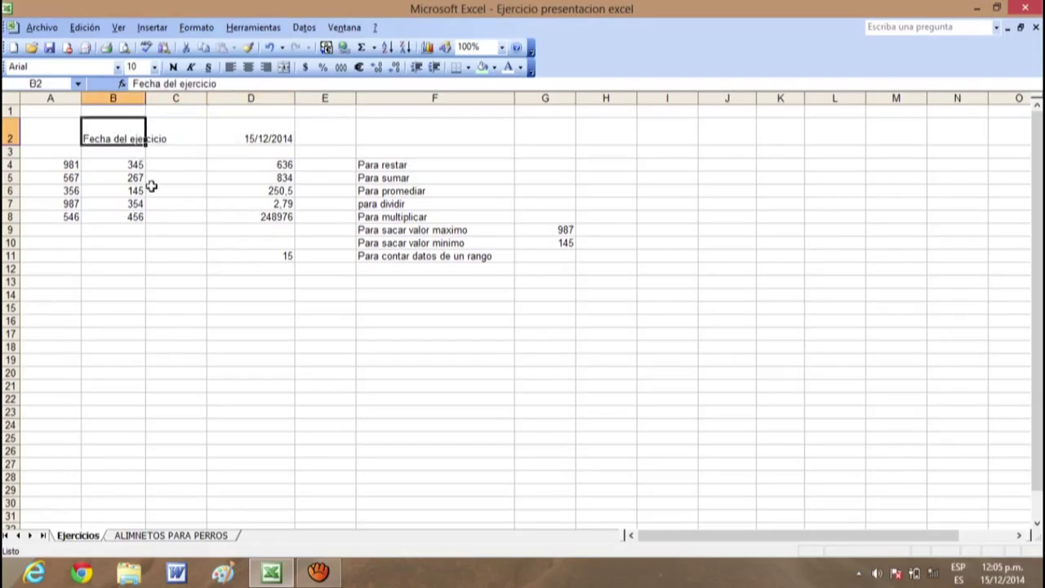
click(281, 267)
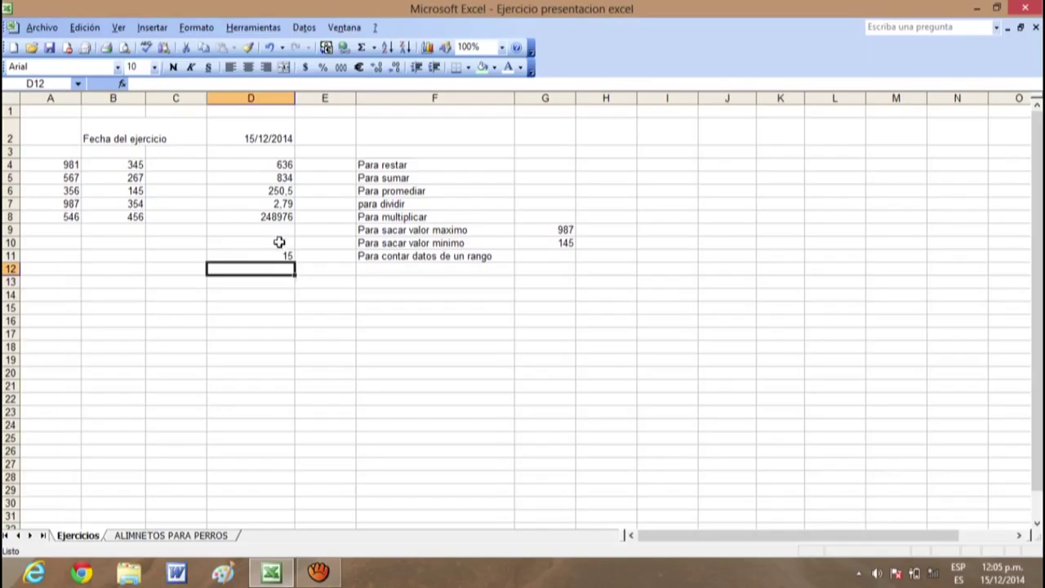
click(268, 256)
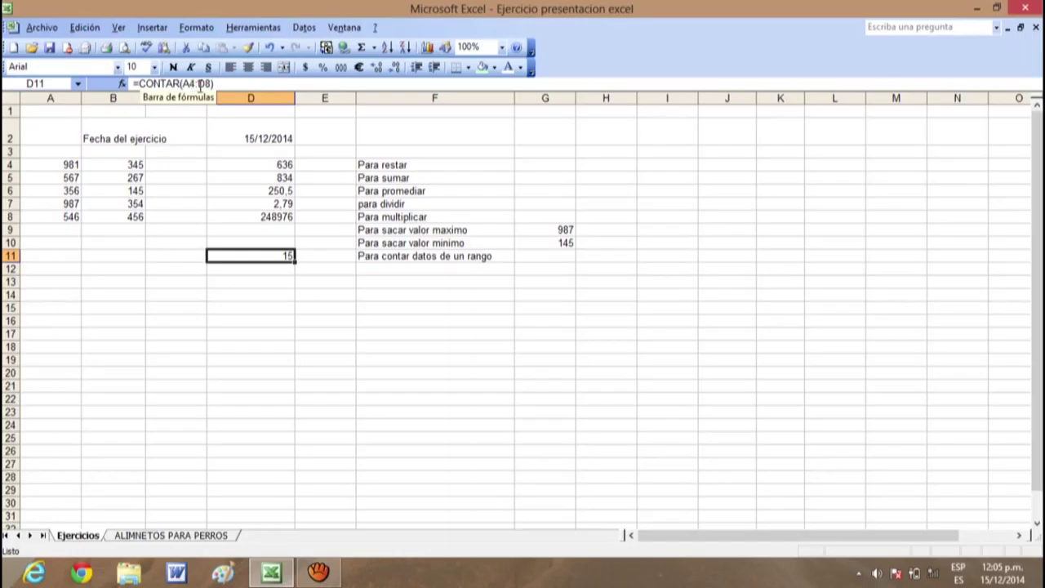
click(256, 271)
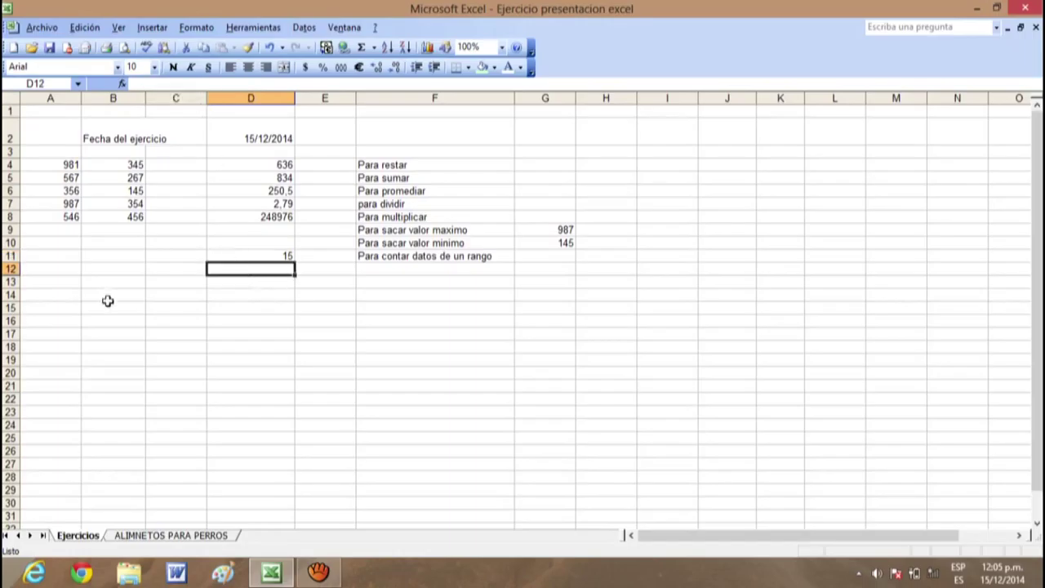
click(58, 258)
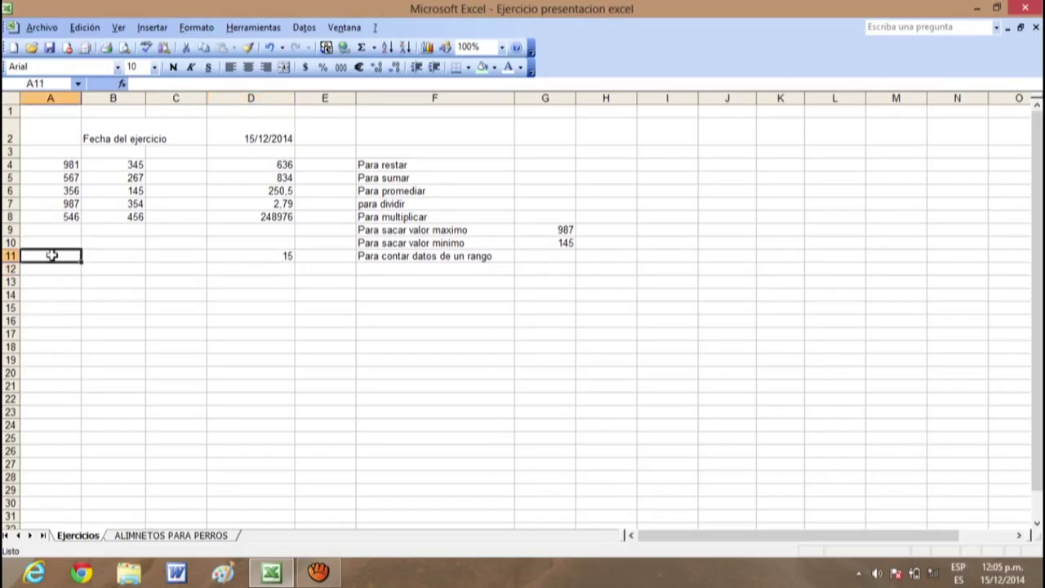
Enter three people's names in capital letters into A11, A12 and A13.
click(58, 269)
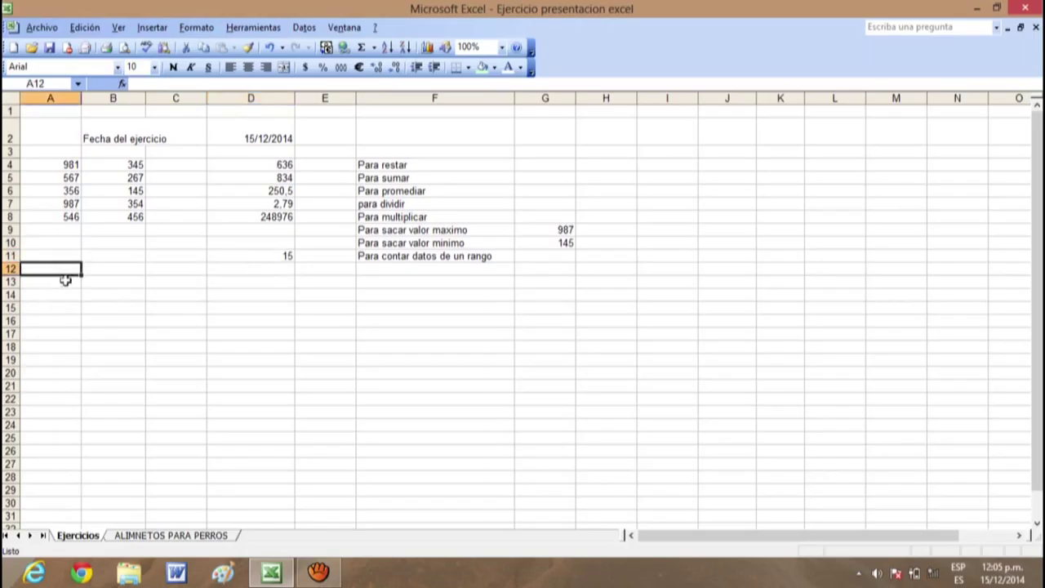
click(64, 256)
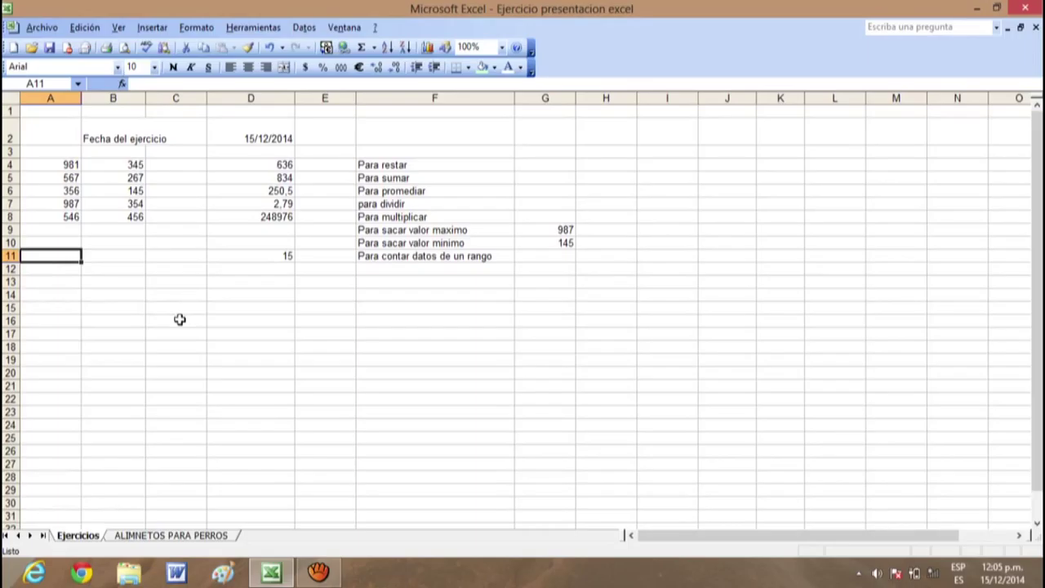
key(Caps_Lock)
text(S)
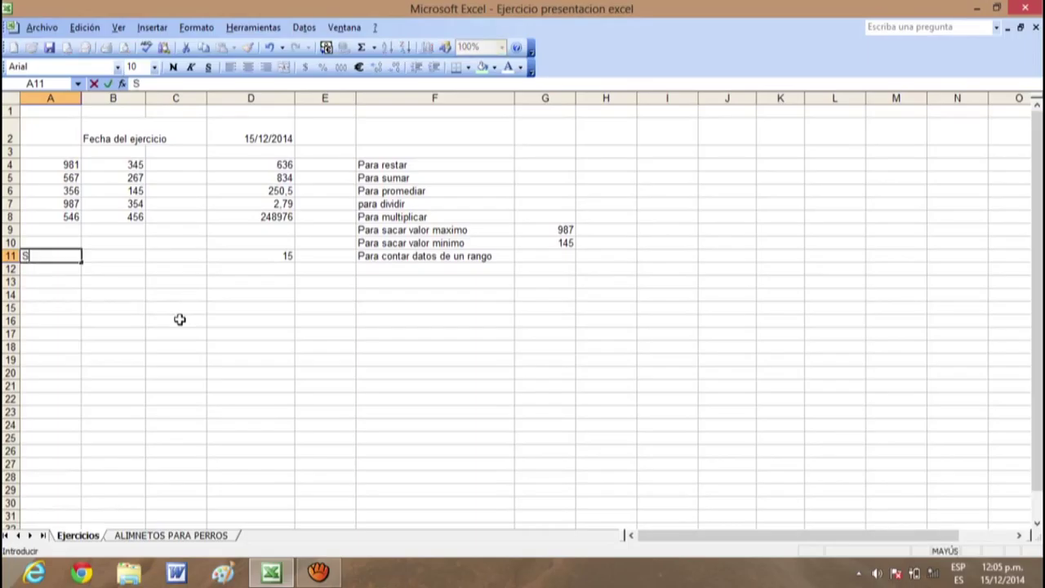
text(ILVANA)
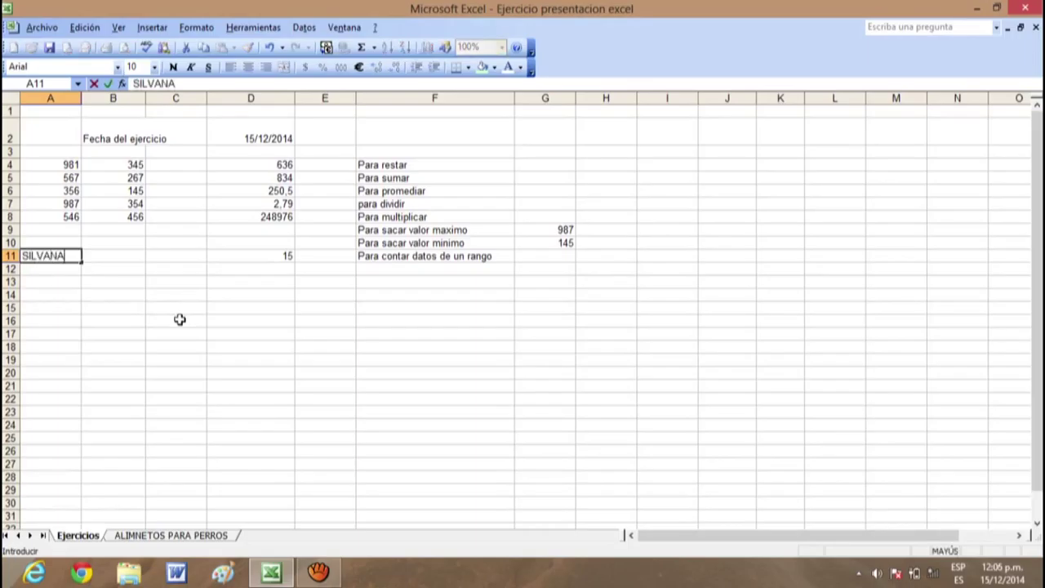
key(Return)
text(MARICEL)
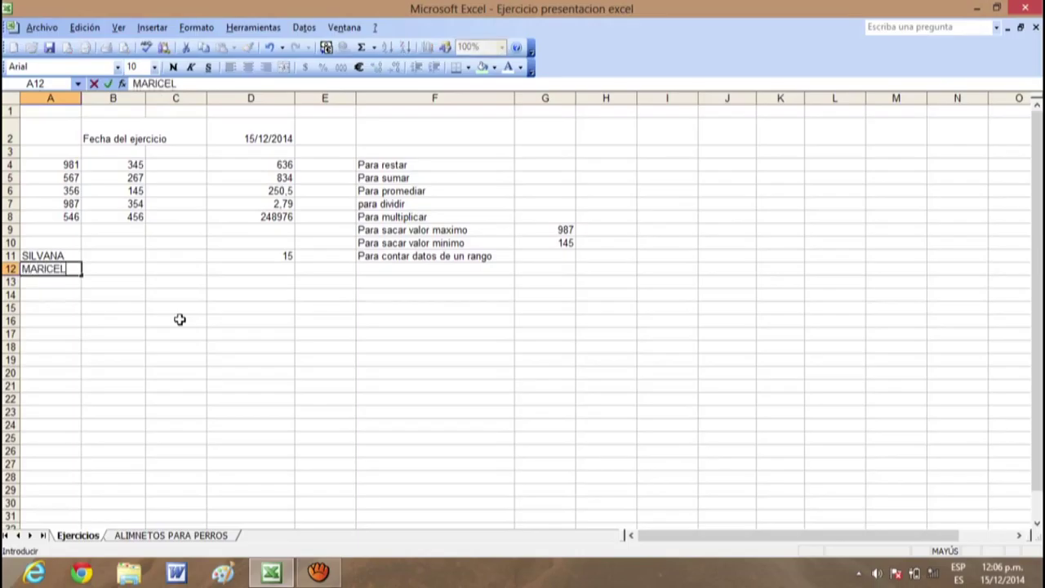
key(Return)
text(ROMERO)
key(Return)
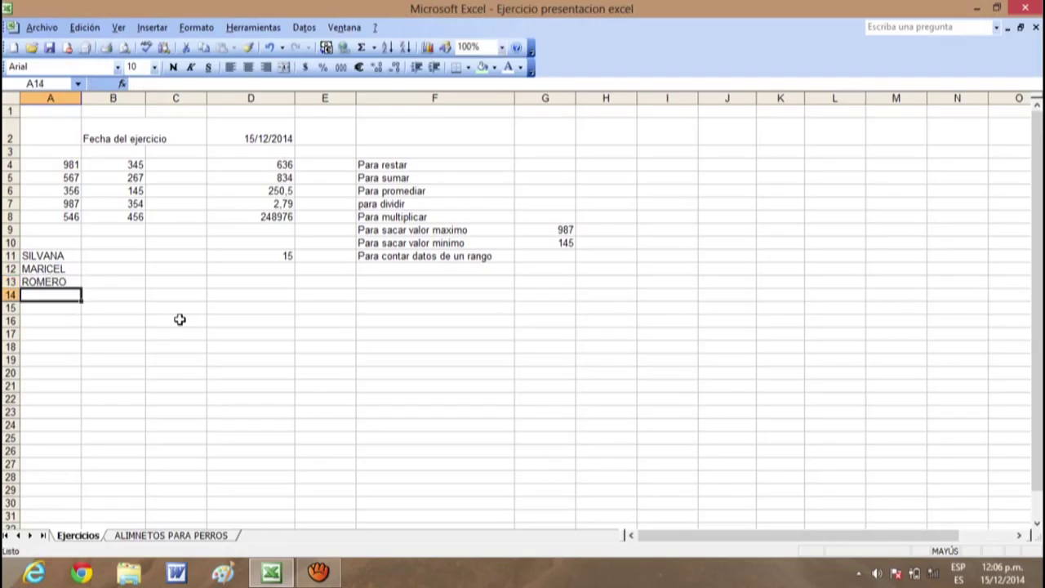
click(256, 273)
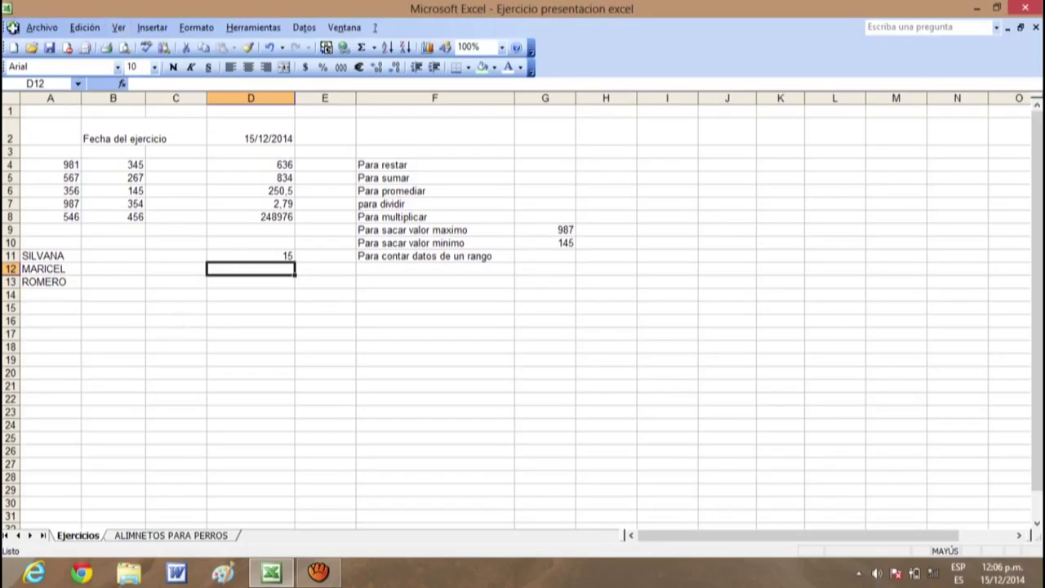
Enter =CONTAR(A11:A13) in D12, which returns 0 for the text-only names.
click(136, 84)
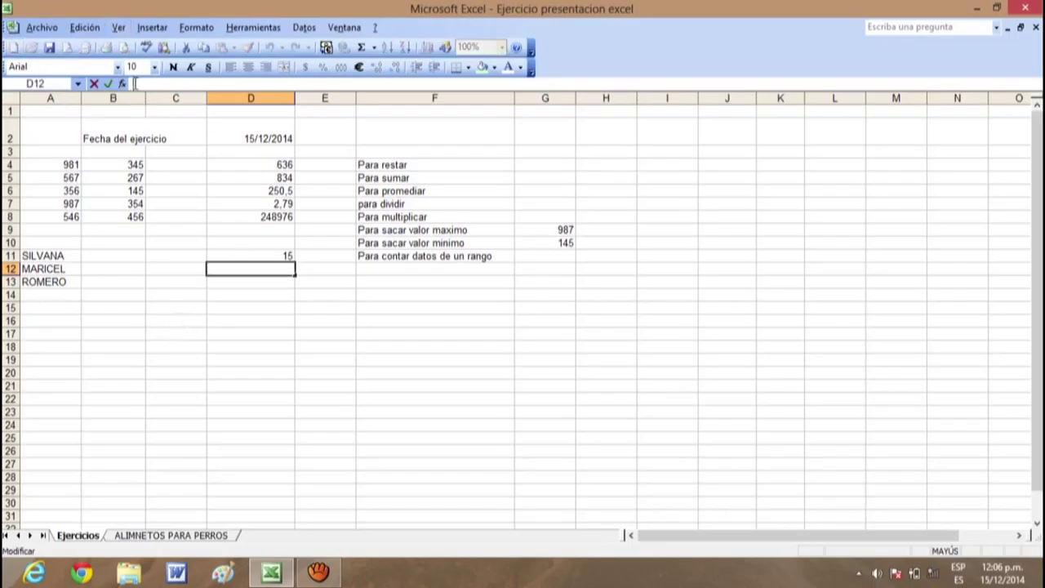
text(=)
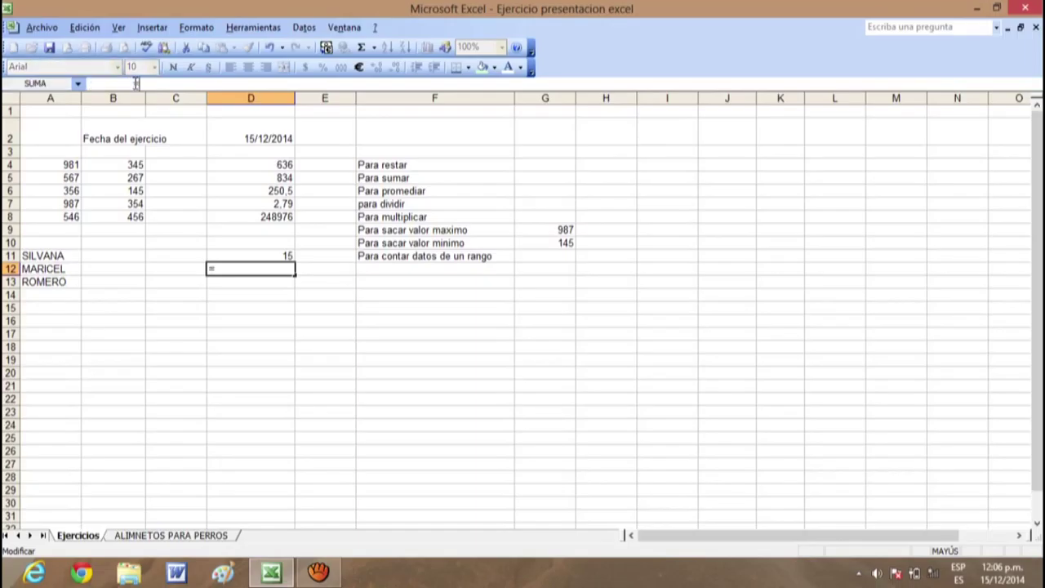
text(CONTA)
text(R()
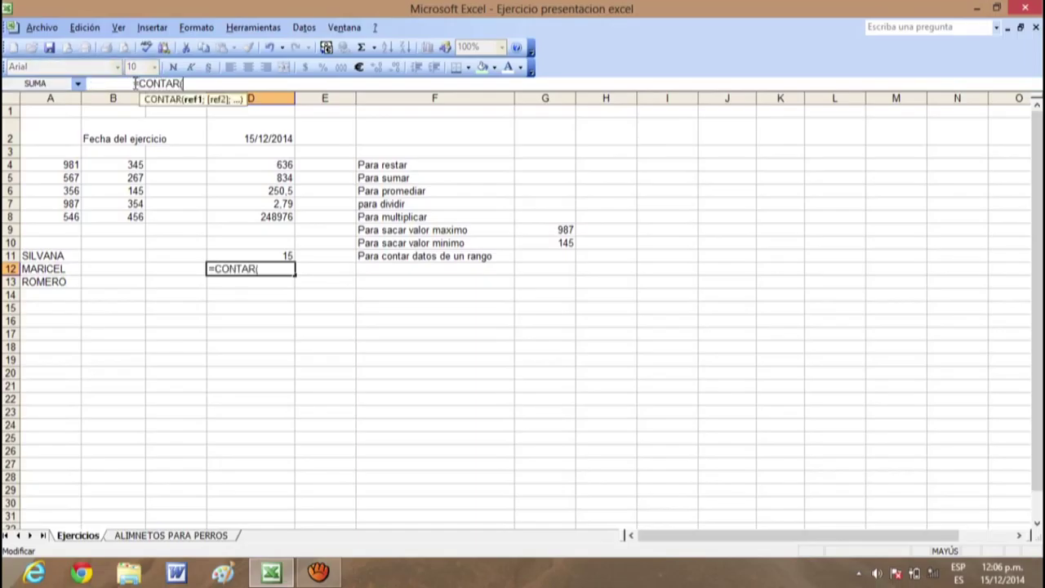
click(27, 255)
drag(27, 256, 28, 279)
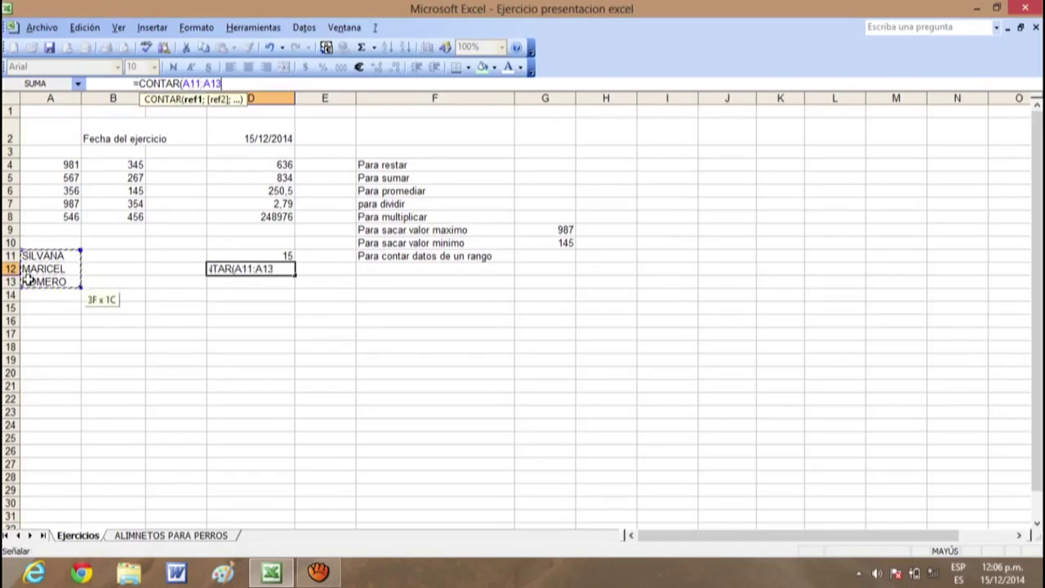
key(Return)
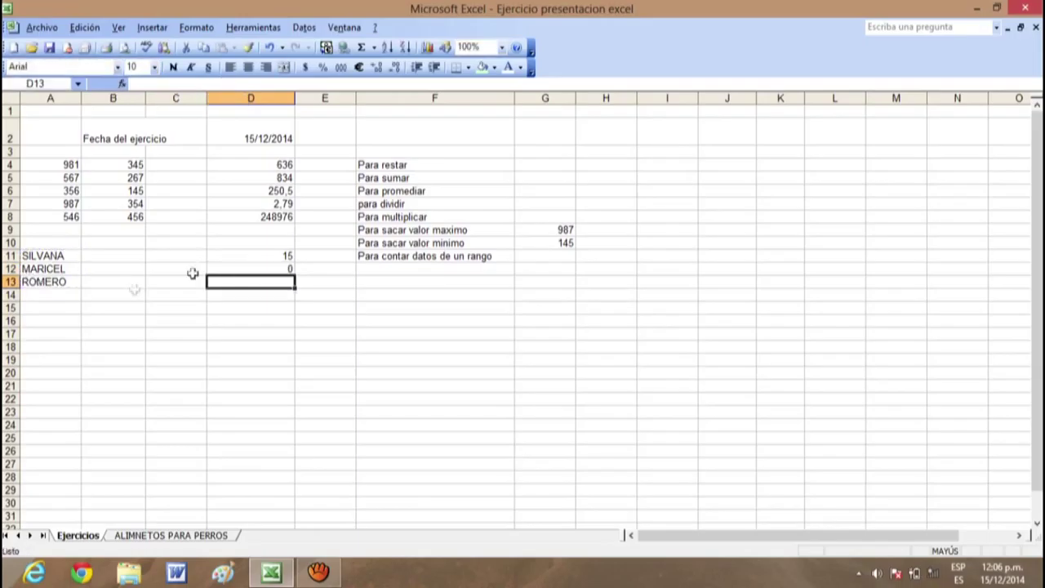
click(236, 269)
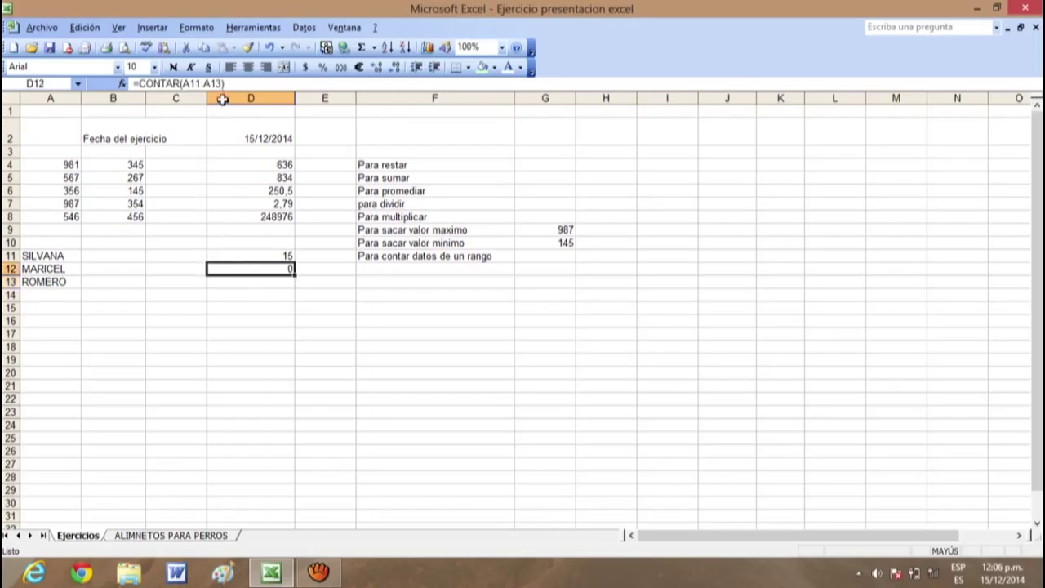
Change D12's formula to =CONTARA(A11:A13) so it counts the three names, giving 3.
click(179, 83)
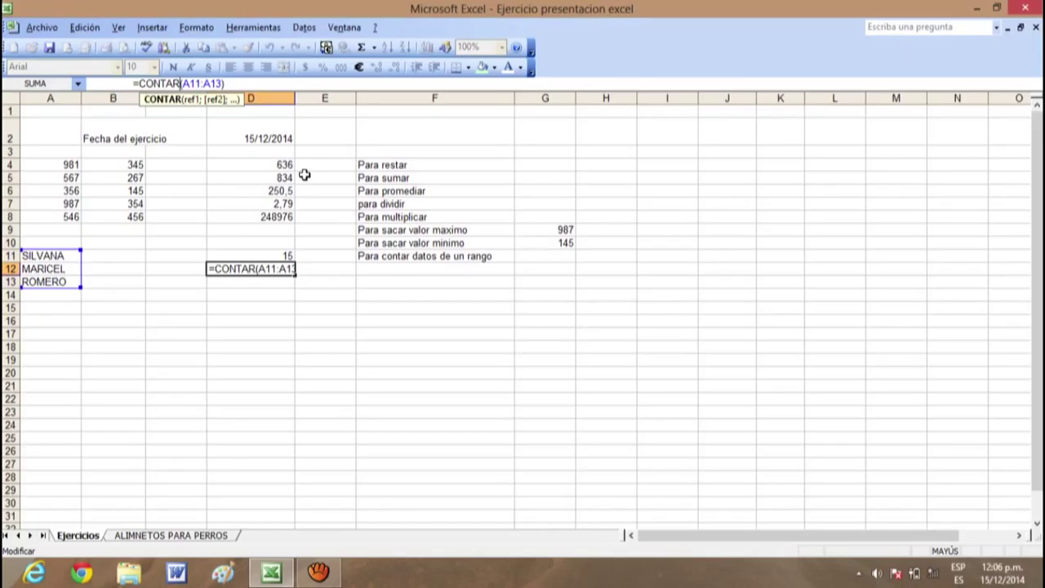
text(A)
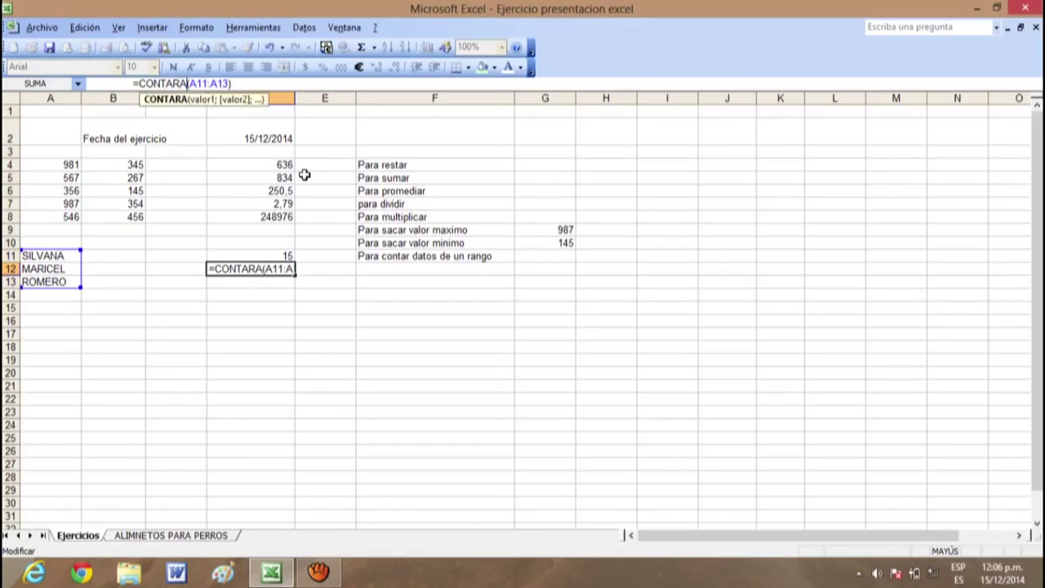
key(Return)
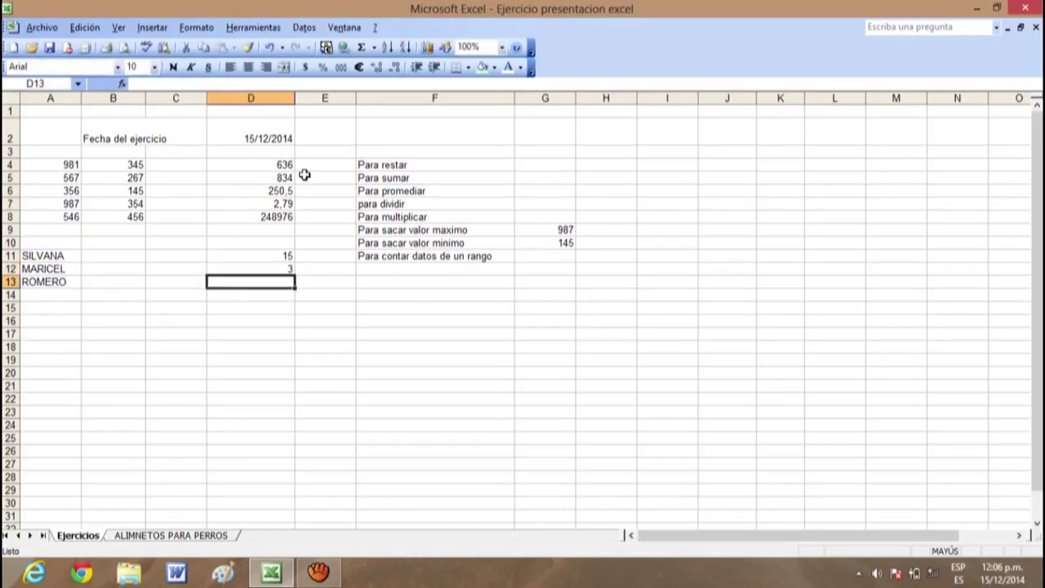
click(36, 256)
drag(45, 276, 47, 283)
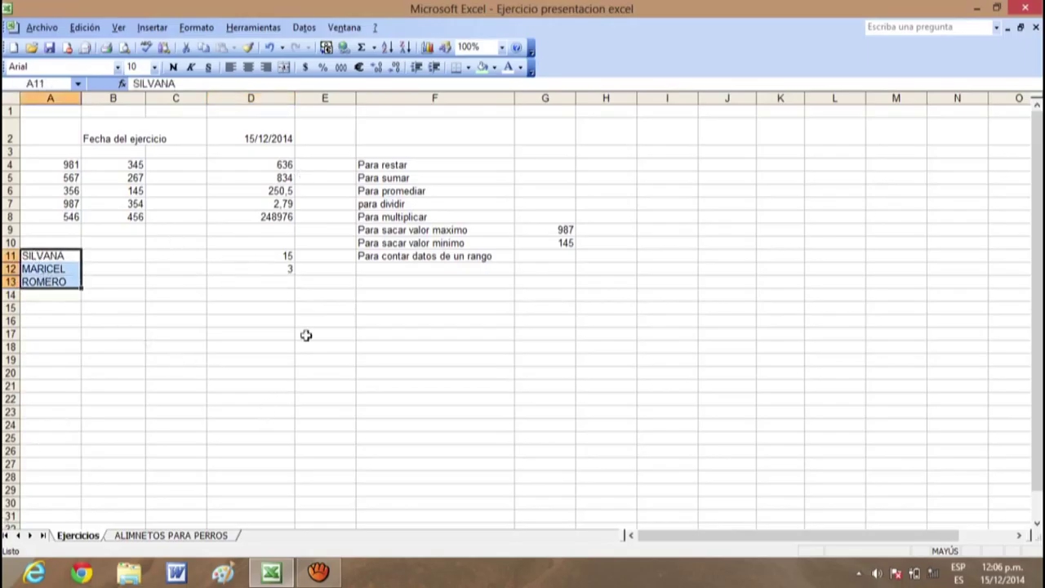
click(274, 272)
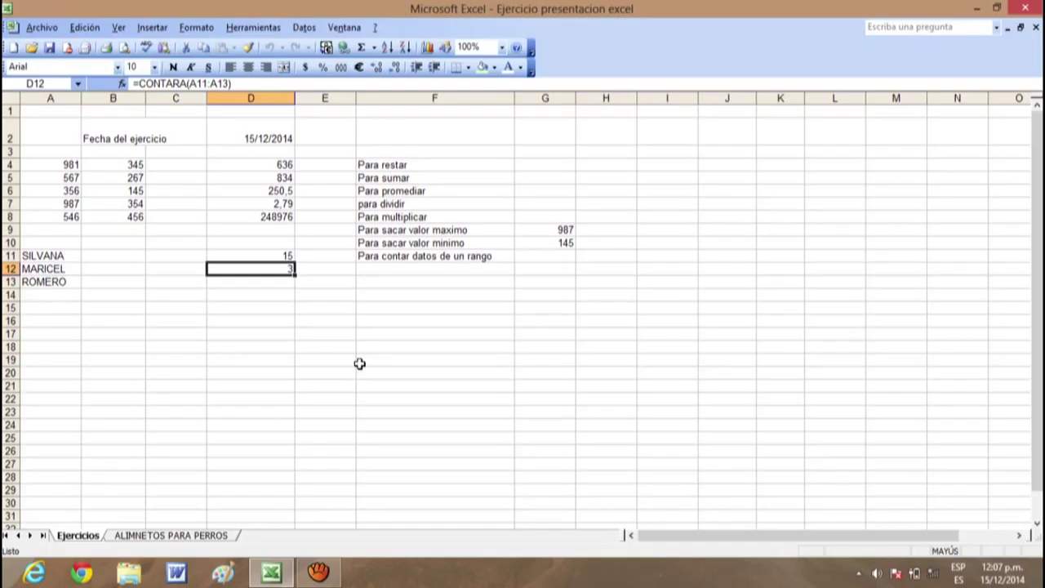
Review the counts 15 and 3 and the operation labels, then go to the ALIMNETOS PARA PERROS sheet.
click(396, 323)
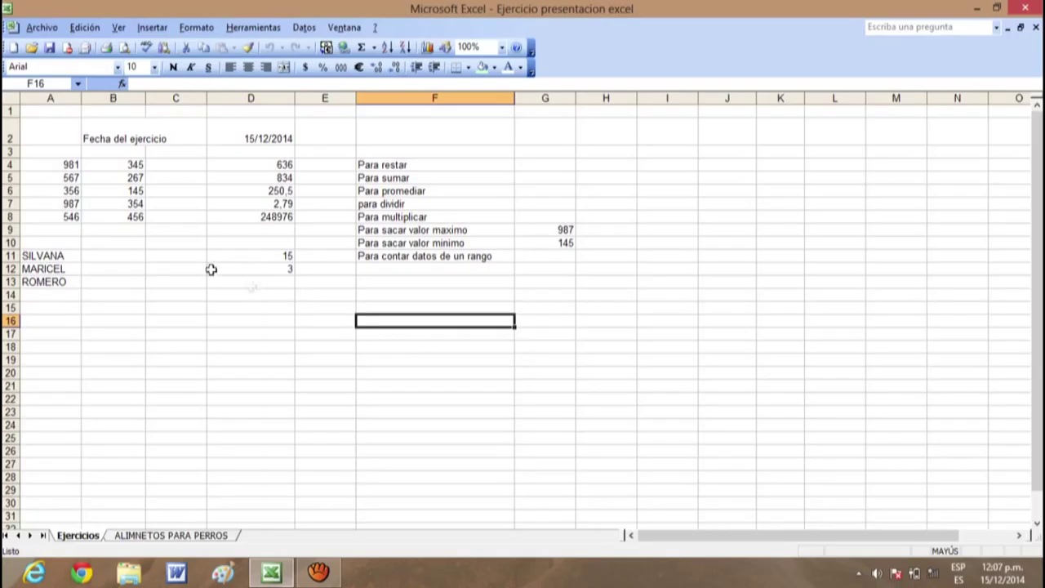
click(278, 256)
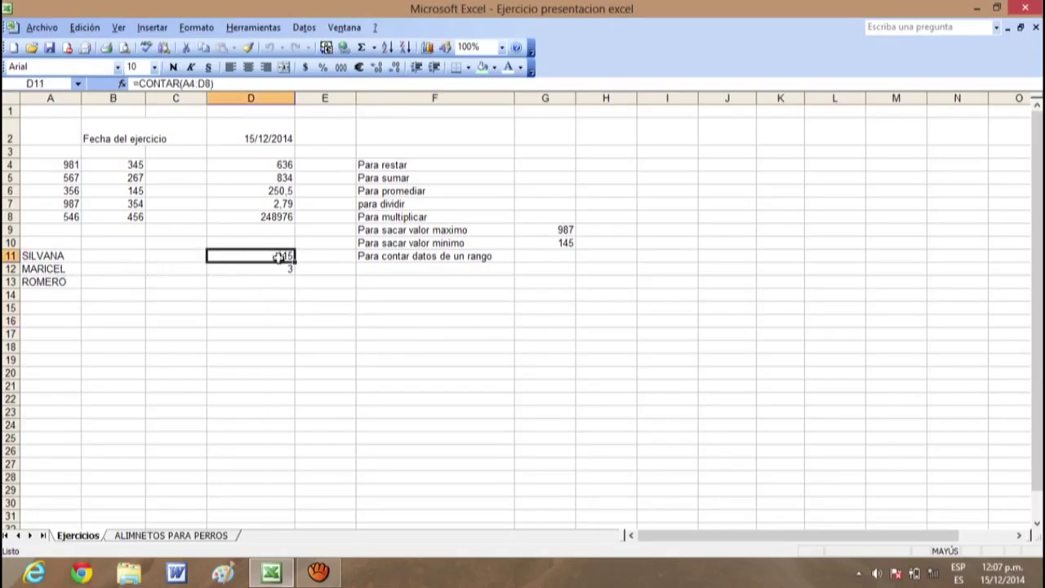
click(260, 267)
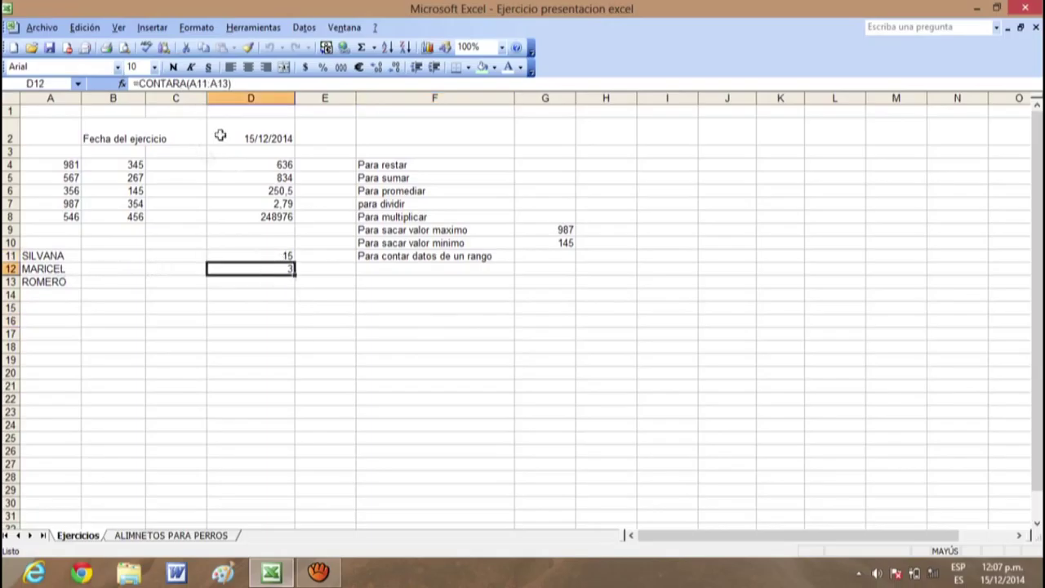
click(430, 255)
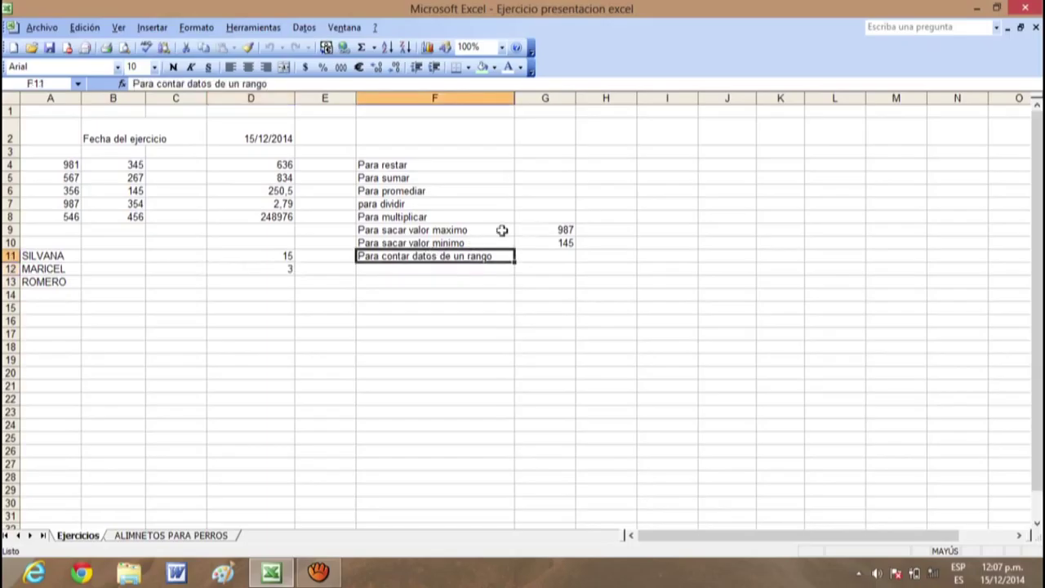
click(441, 242)
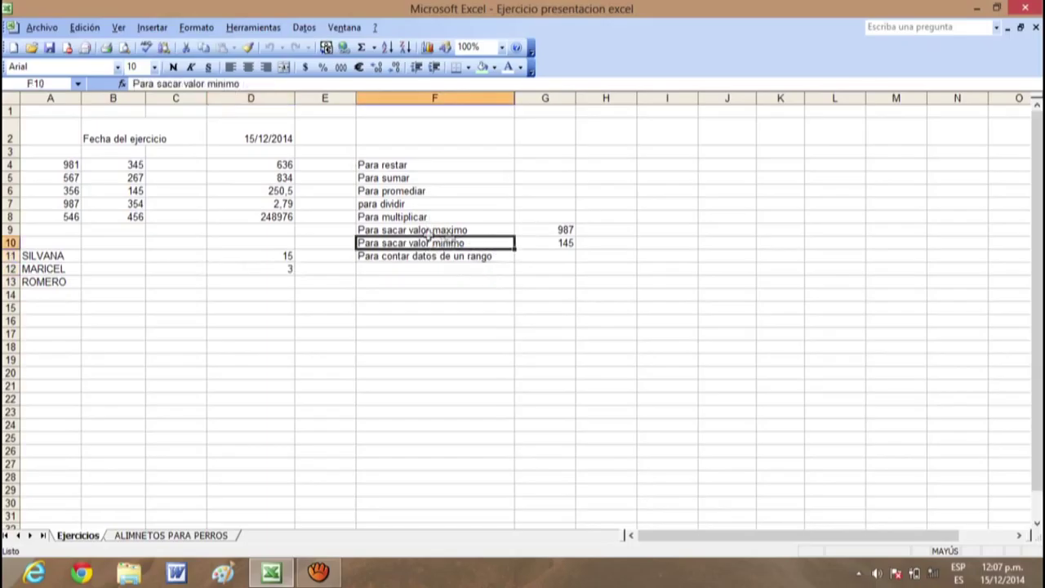
click(454, 231)
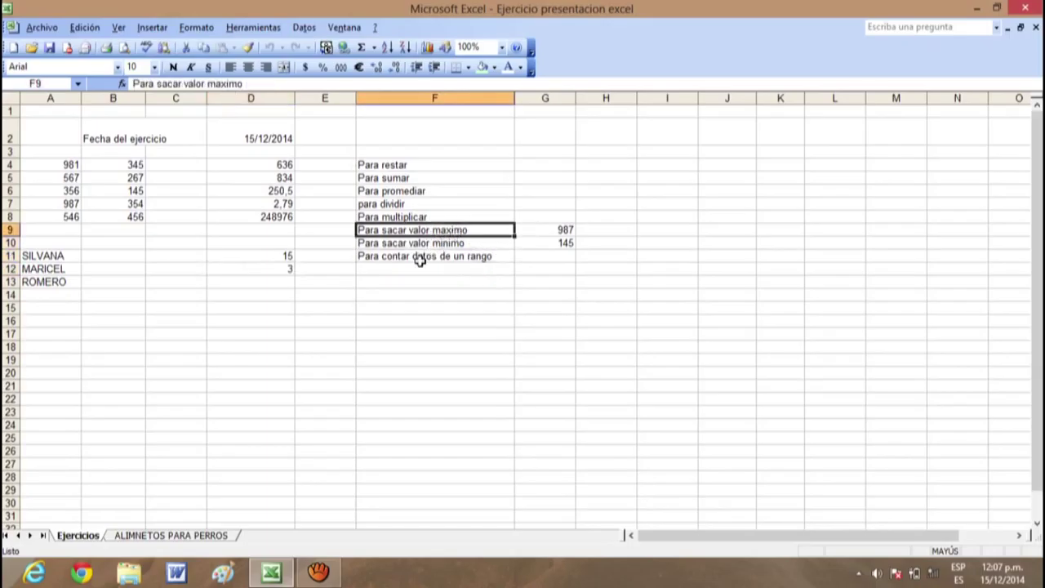
click(400, 216)
click(400, 204)
click(401, 190)
click(399, 177)
click(400, 165)
click(397, 257)
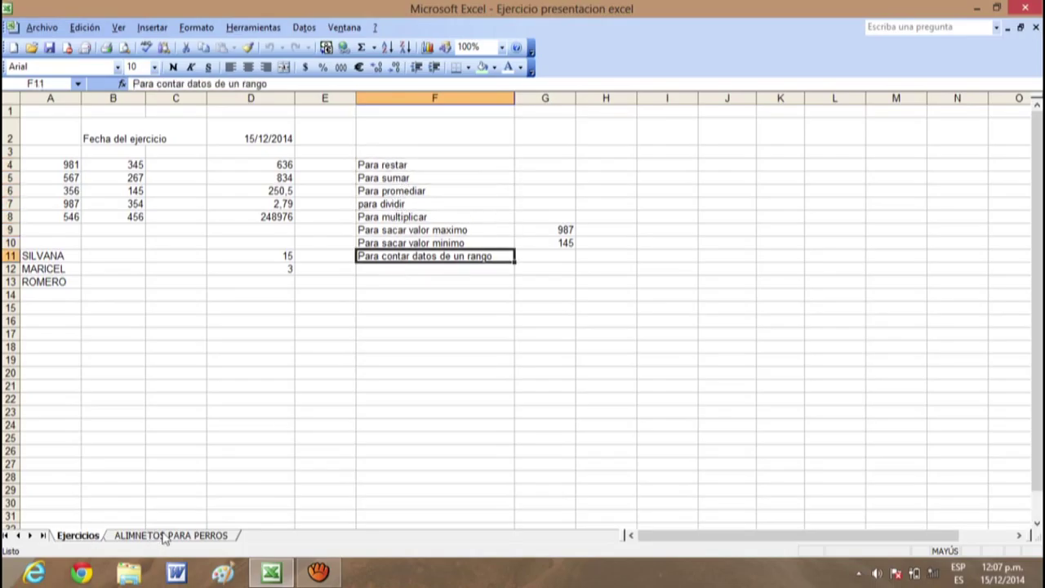
click(163, 535)
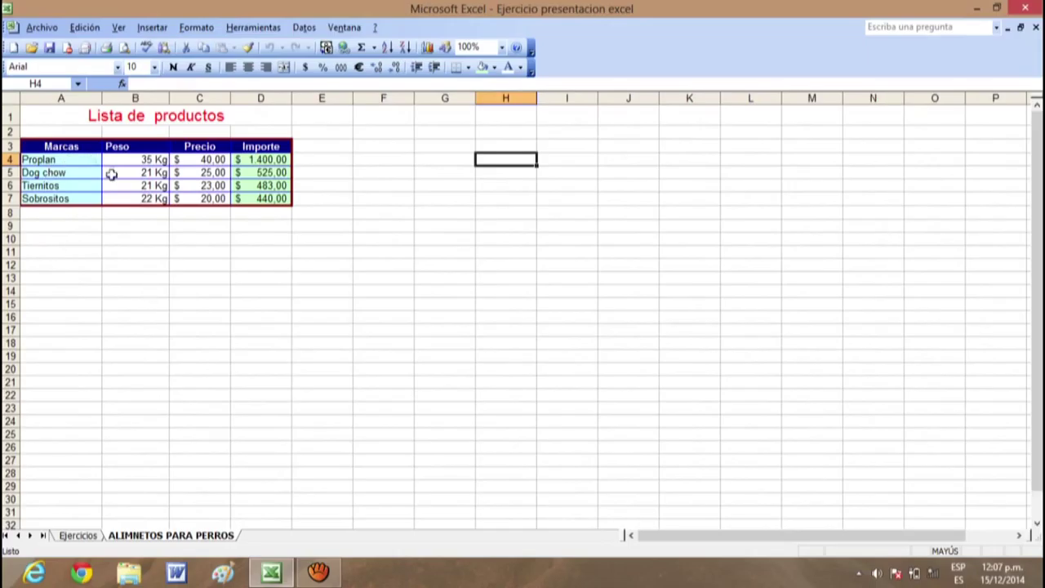
Check the Proplan weight, select the product table A3:D7, and bring up the Formato menu.
click(214, 274)
click(139, 160)
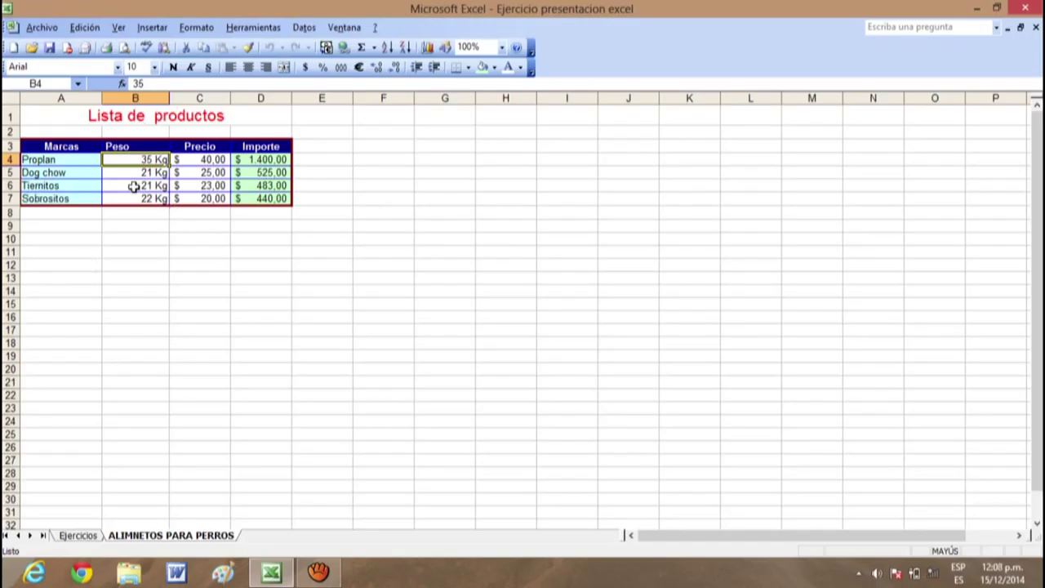
click(297, 214)
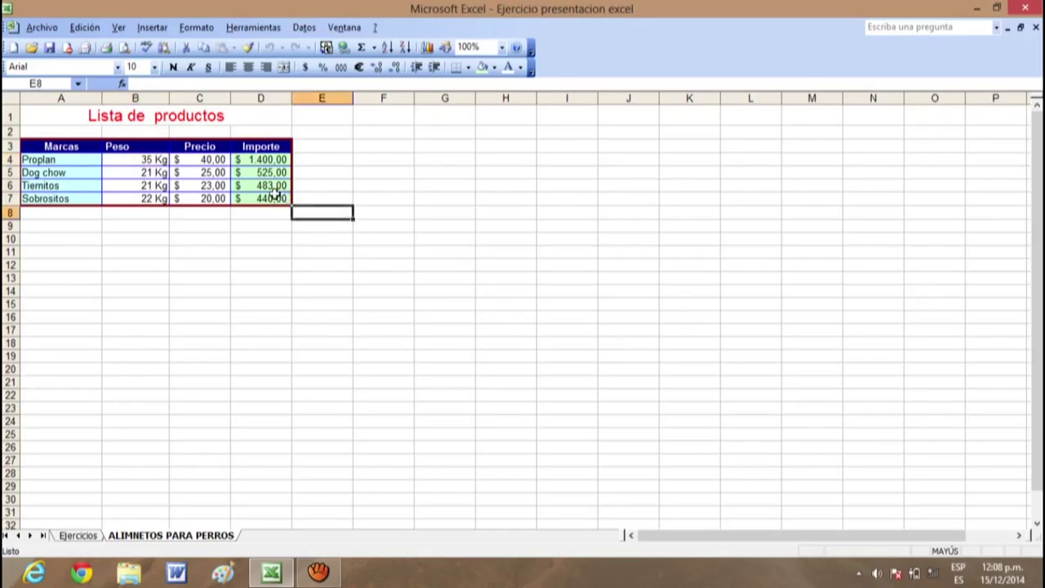
drag(275, 199, 49, 147)
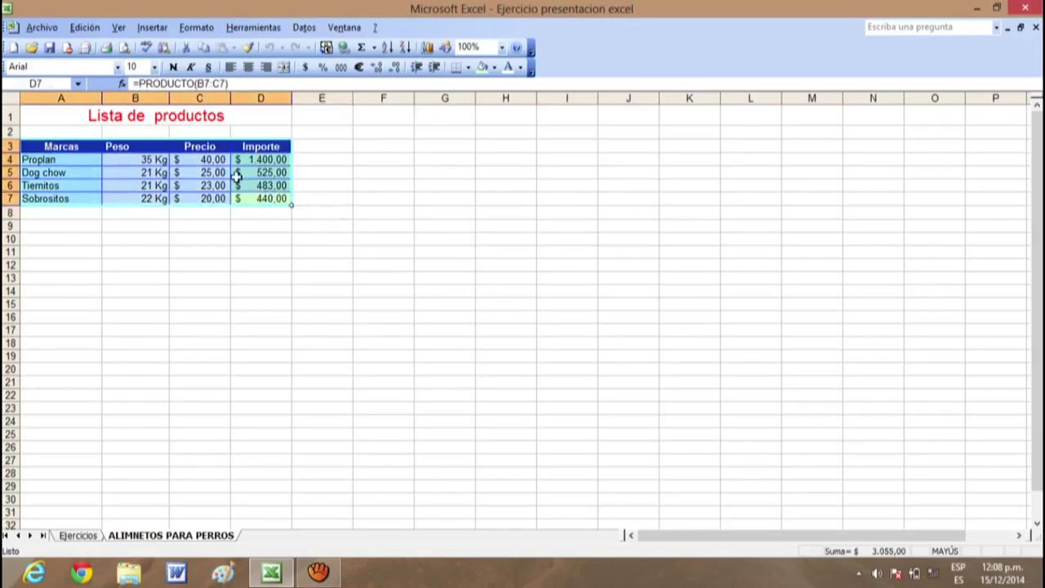
click(334, 27)
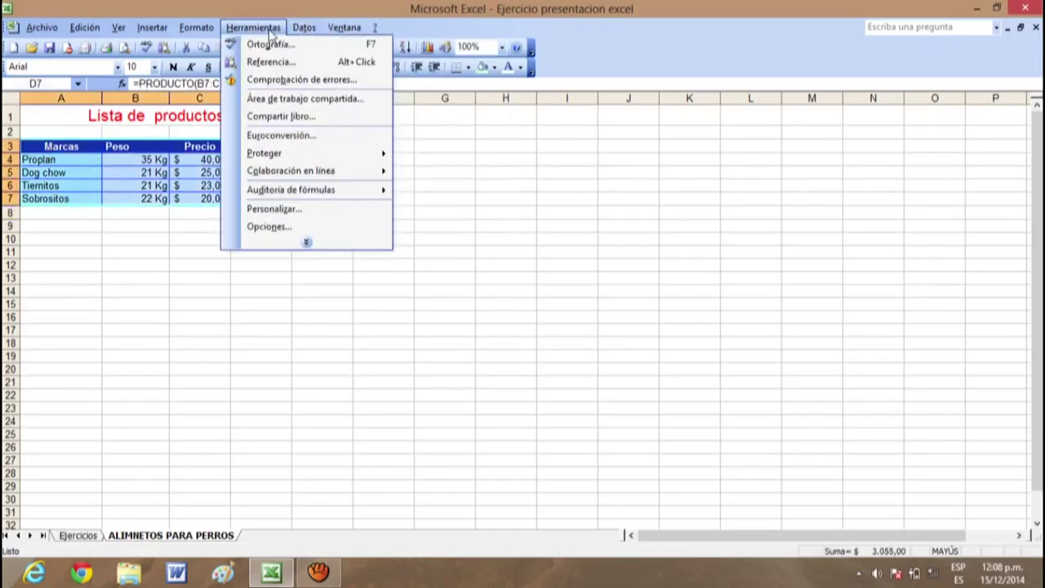
click(253, 27)
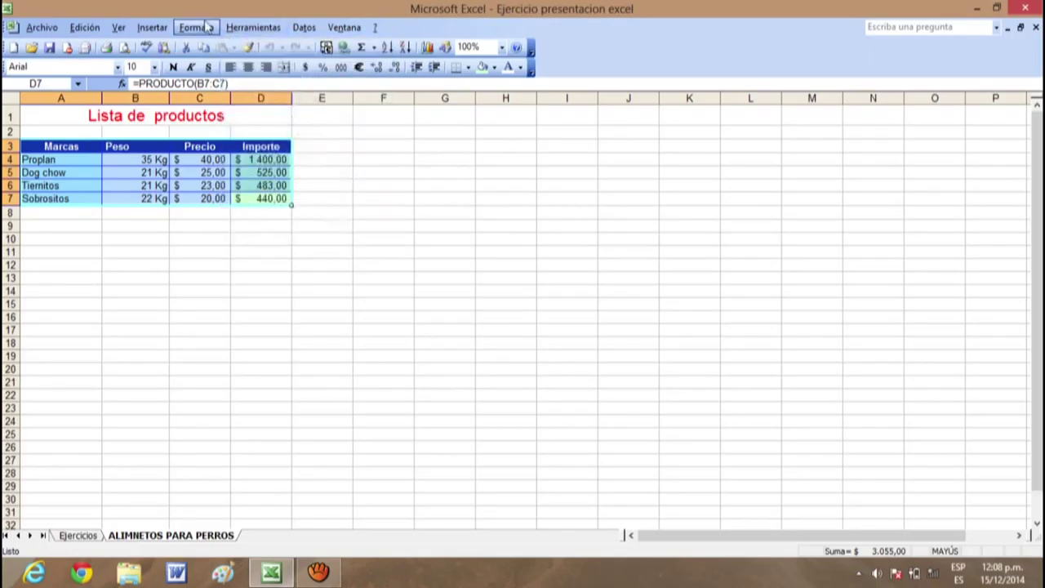
click(207, 27)
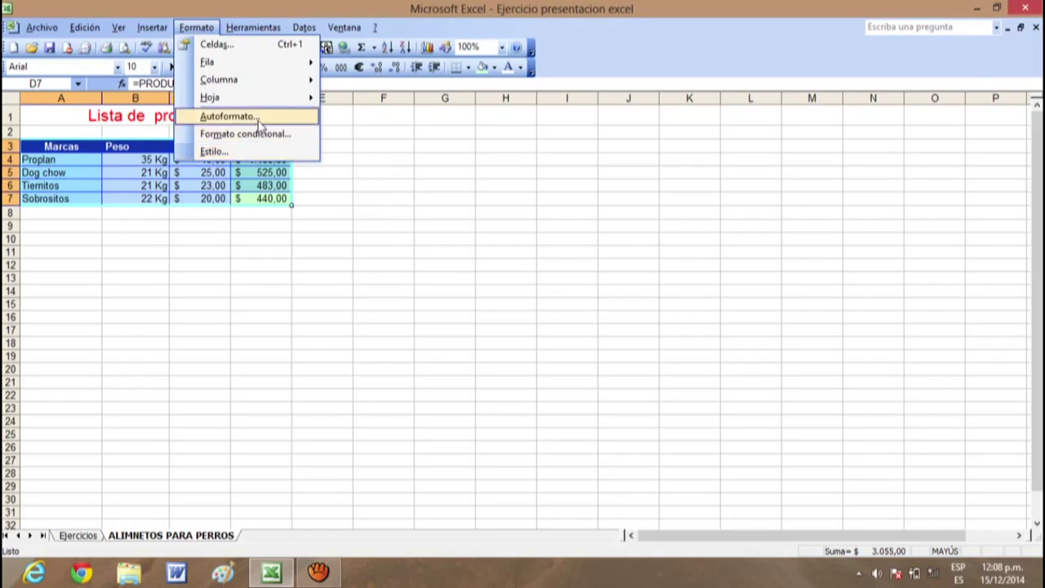
Apply the green Lista 2 AutoFormat to the dog-food product table A3:D7.
click(260, 123)
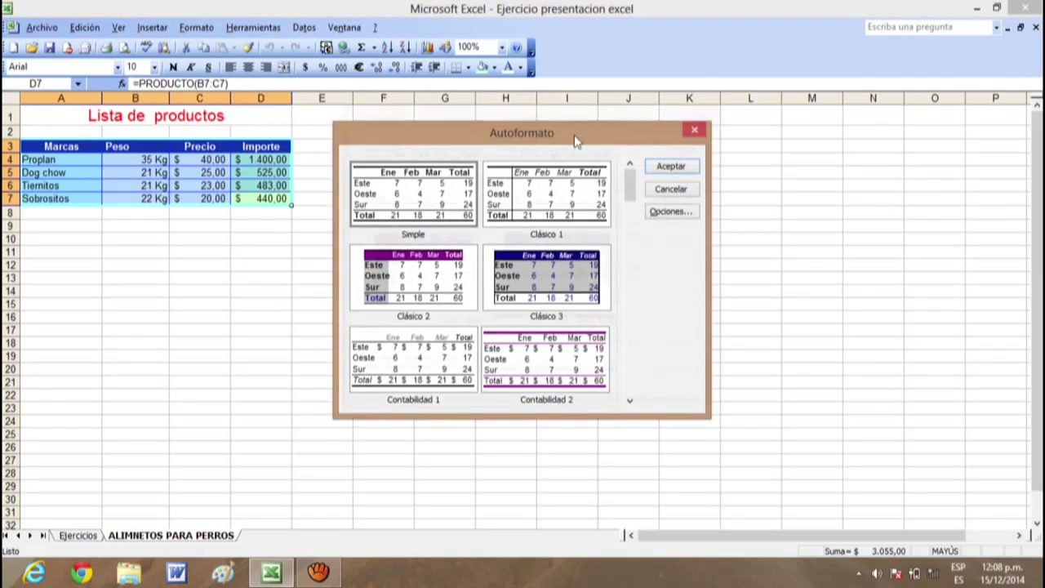
drag(575, 140, 601, 58)
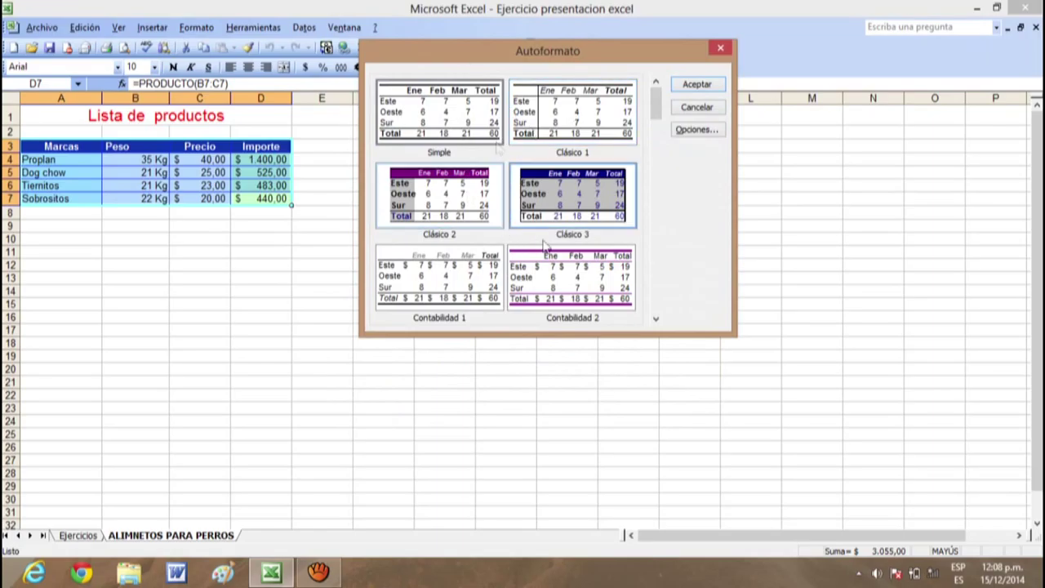
drag(661, 134, 660, 167)
click(464, 287)
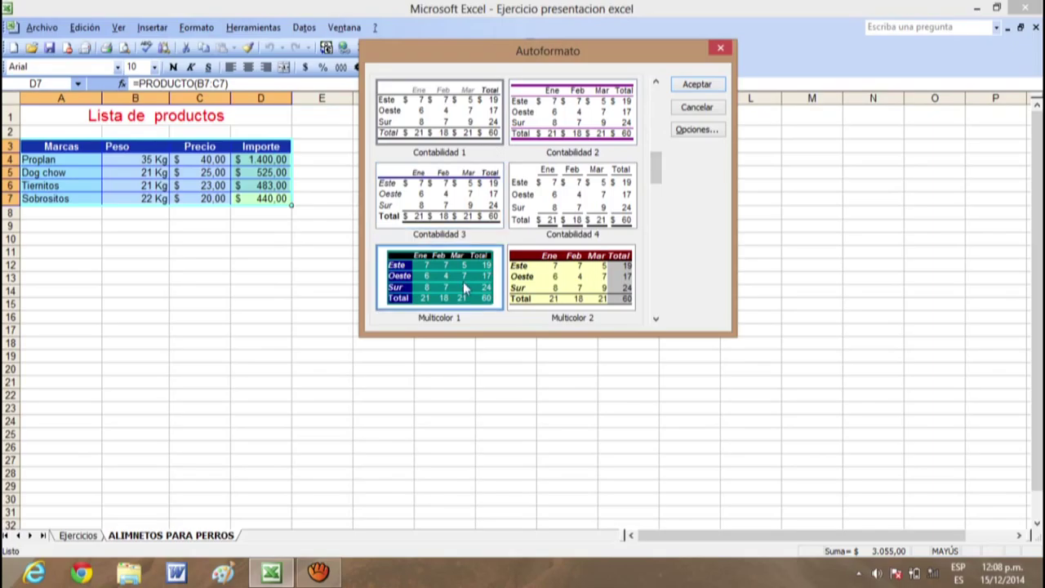
mouse_move(661, 182)
mouse_down()
mouse_move(663, 231)
mouse_move(627, 267)
mouse_up()
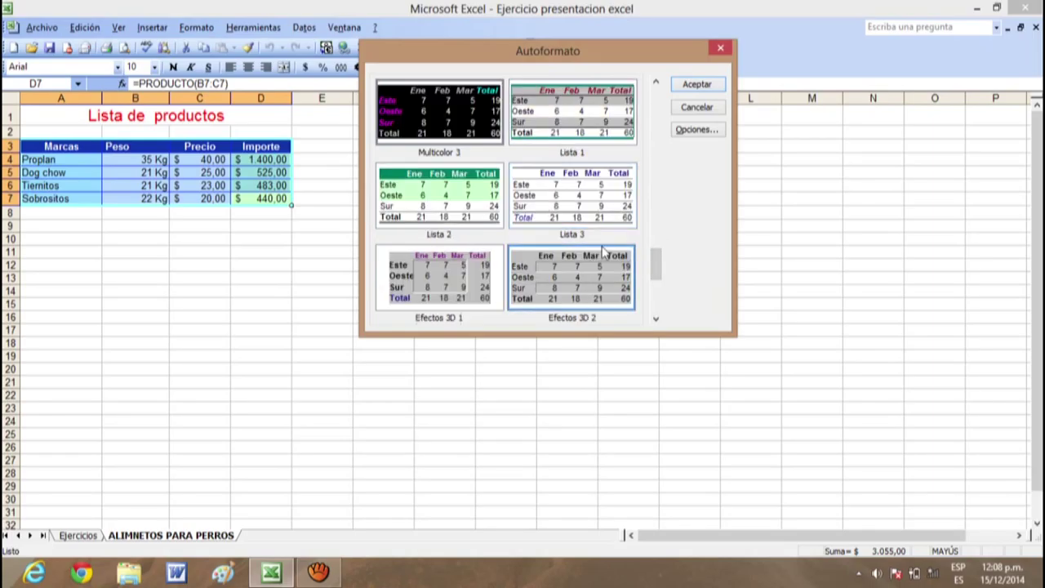
drag(656, 266, 650, 213)
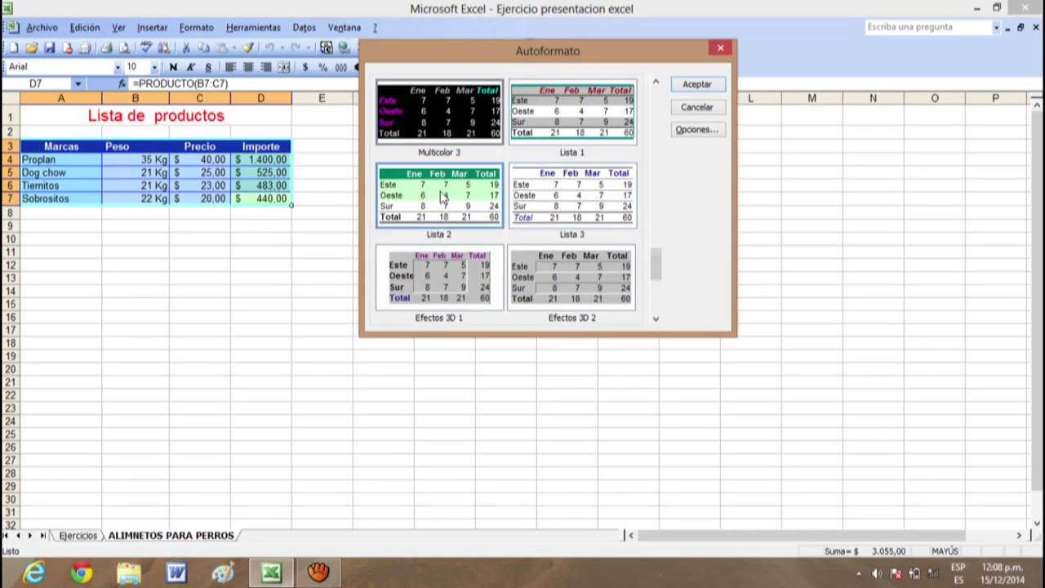
click(695, 84)
click(476, 224)
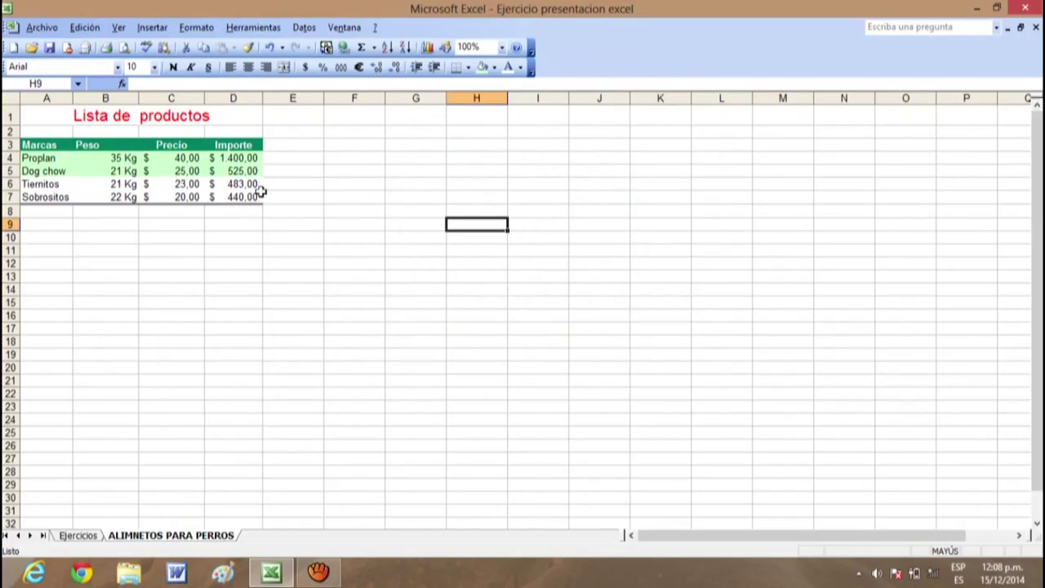
Apply the Clásico 2 autoformat to the product rows A4:D7.
mouse_move(252, 196)
mouse_down()
mouse_move(70, 162)
mouse_move(39, 145)
mouse_up()
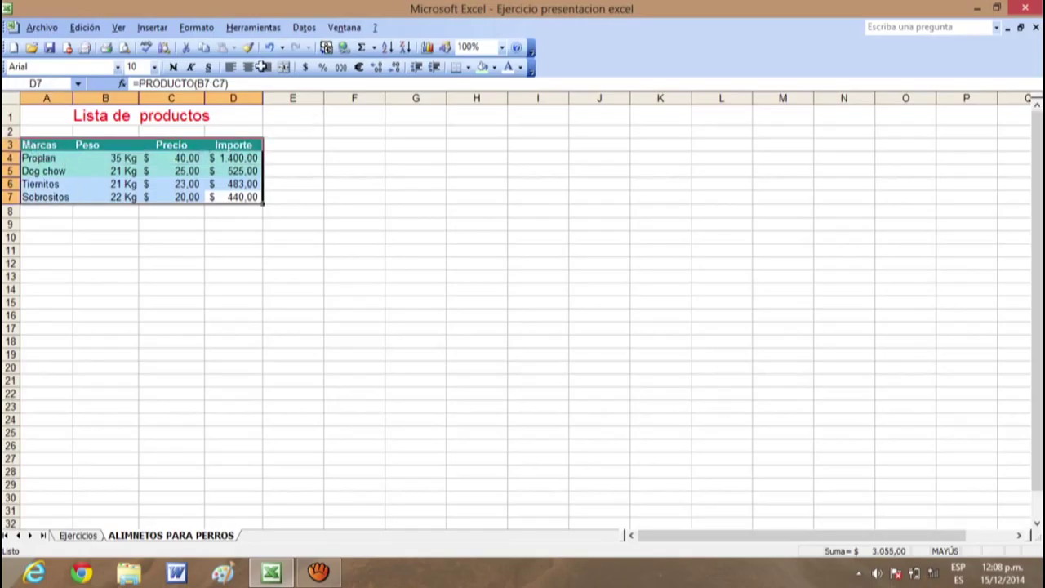
click(196, 31)
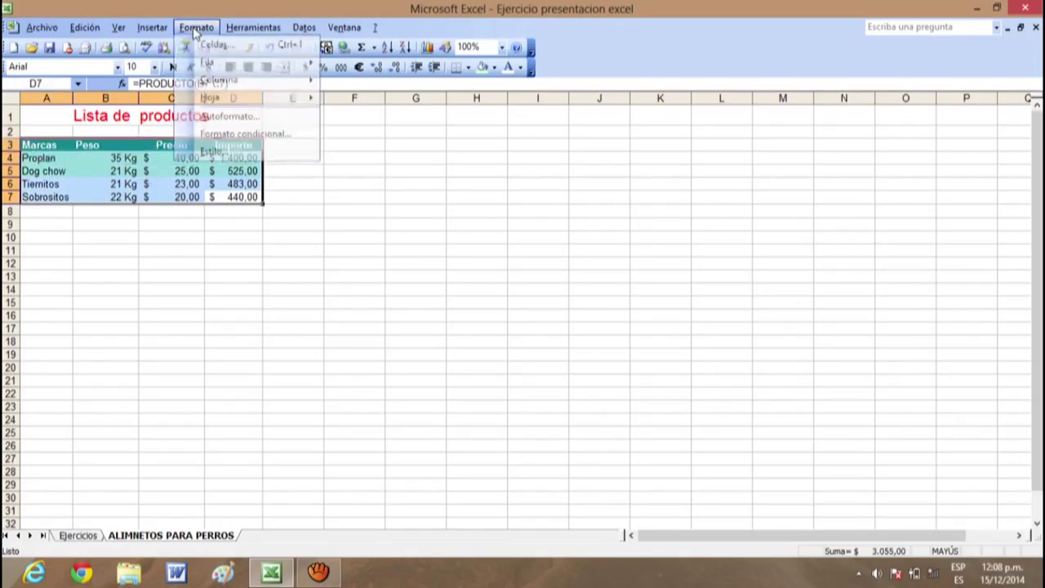
click(244, 118)
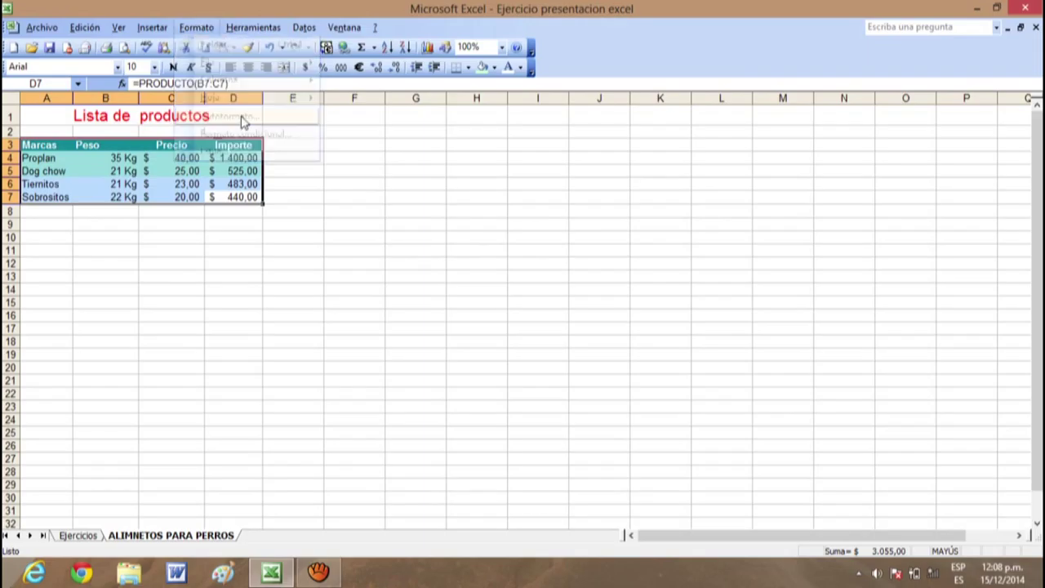
click(526, 181)
click(471, 189)
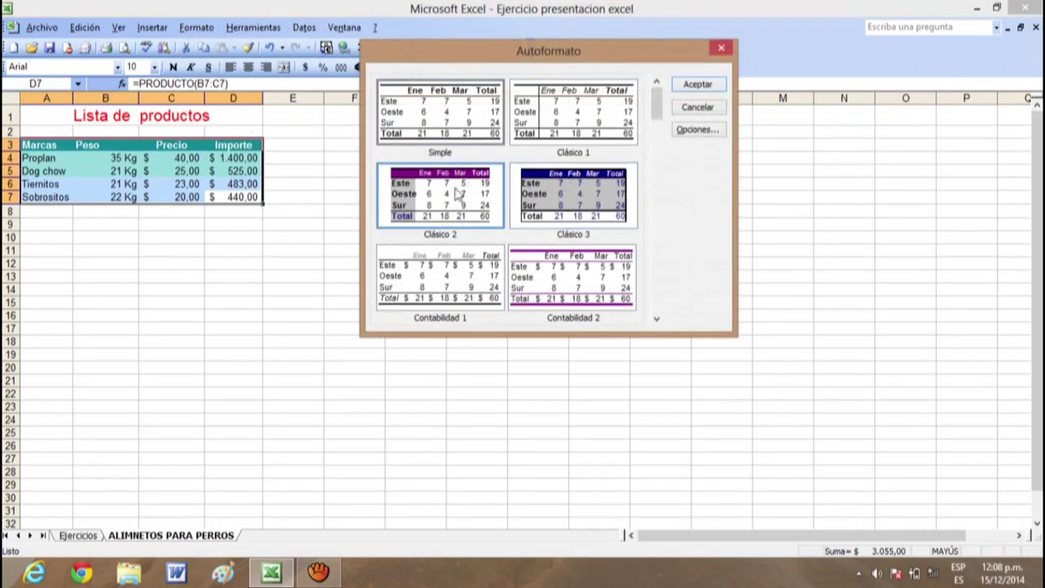
click(698, 87)
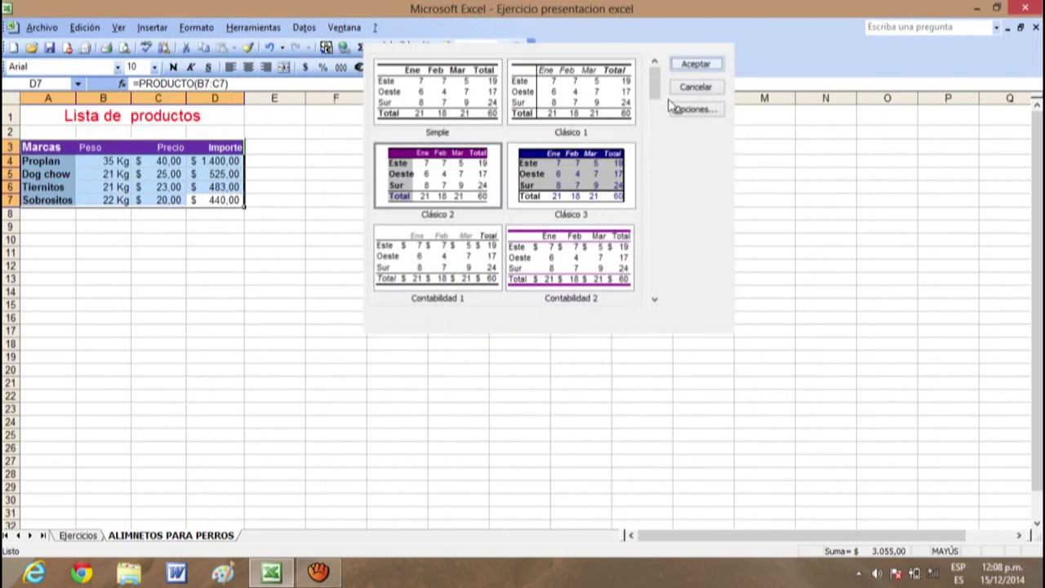
click(445, 232)
Reformat the whole table A3:D7 with the Clásico 1 autoformat instead.
drag(228, 199, 51, 150)
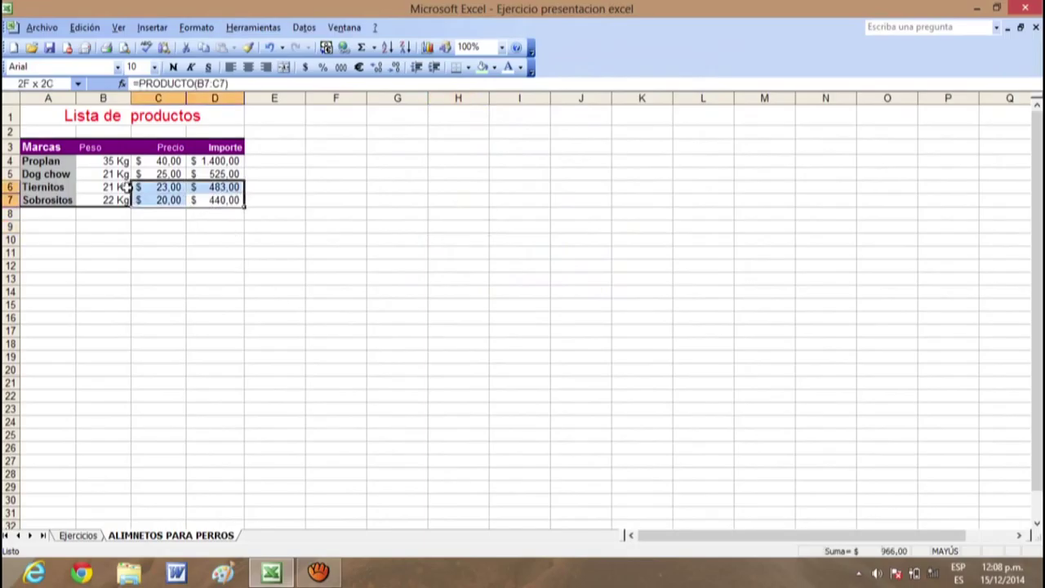
click(198, 27)
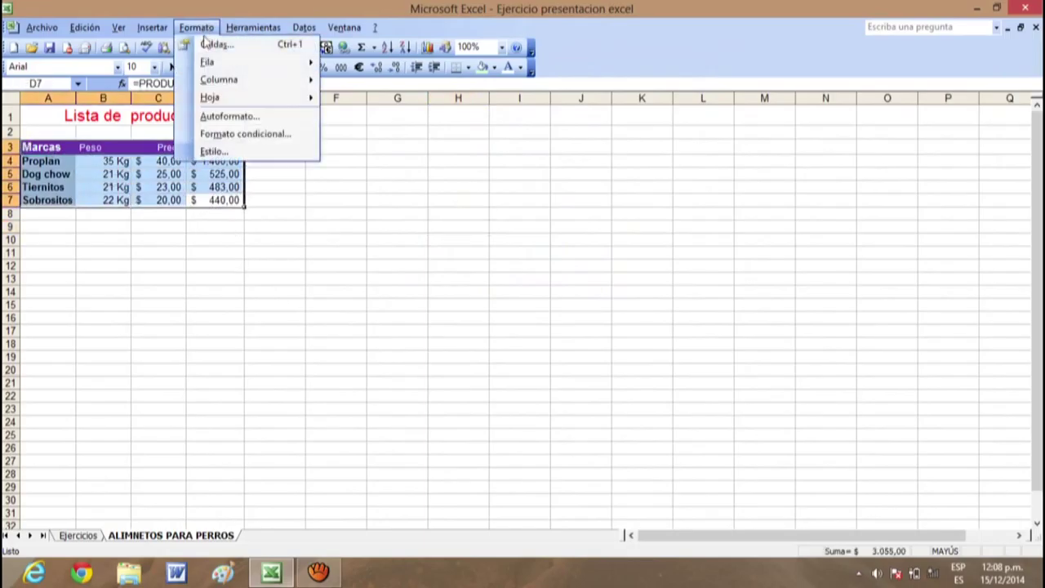
click(230, 116)
click(602, 97)
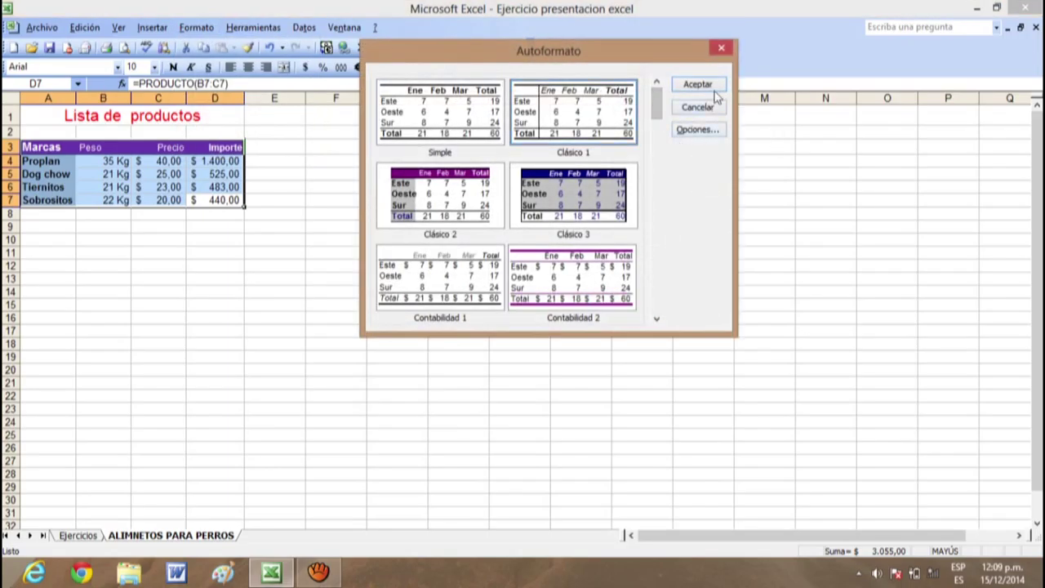
click(700, 85)
click(507, 199)
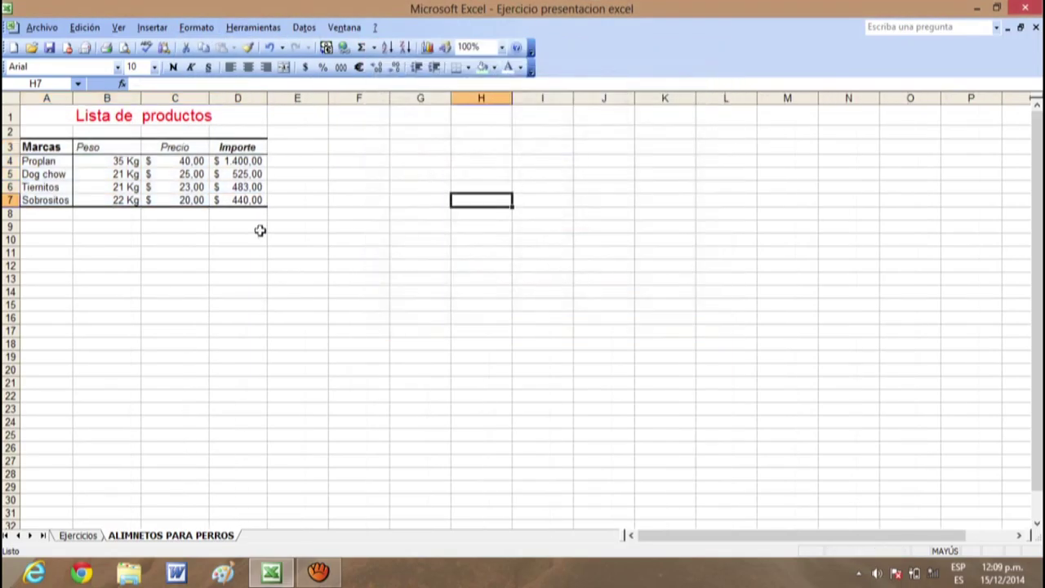
Check the Tiernitos and Dog chow cells (price 23, weight 21), then undo the last autoformat.
click(242, 187)
click(168, 187)
click(121, 175)
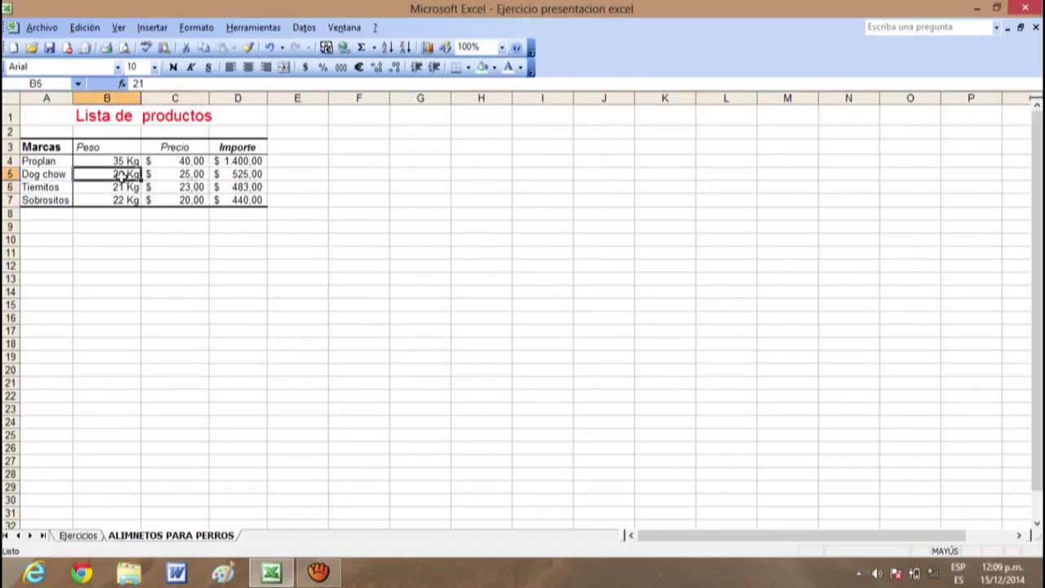
click(56, 186)
click(43, 174)
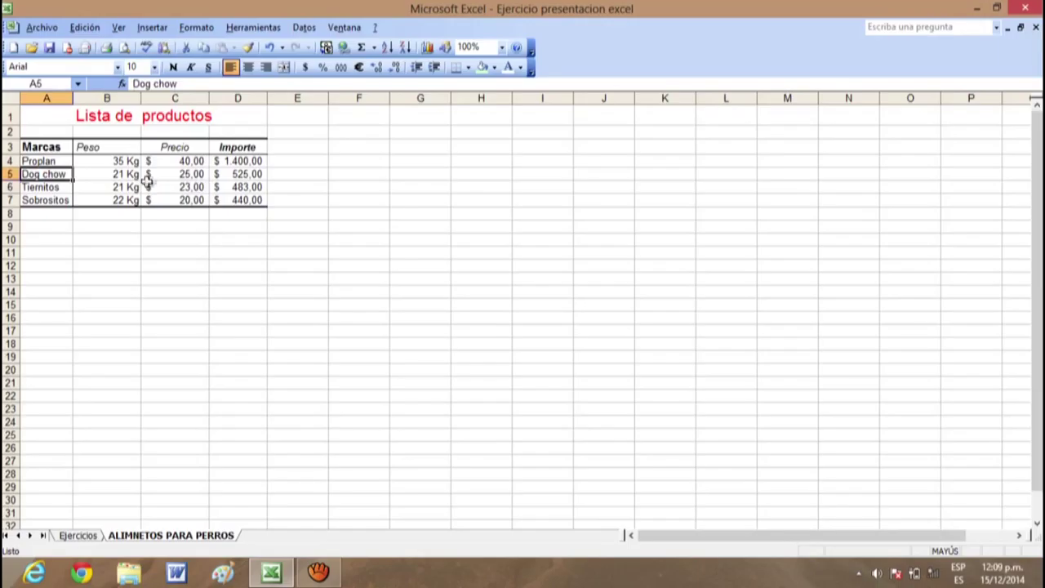
click(151, 187)
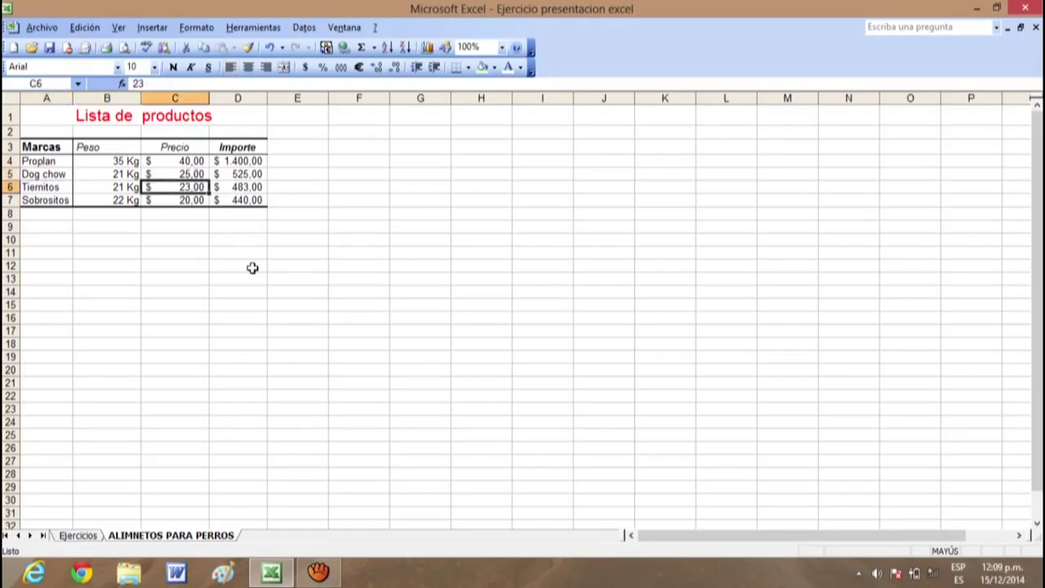
click(336, 290)
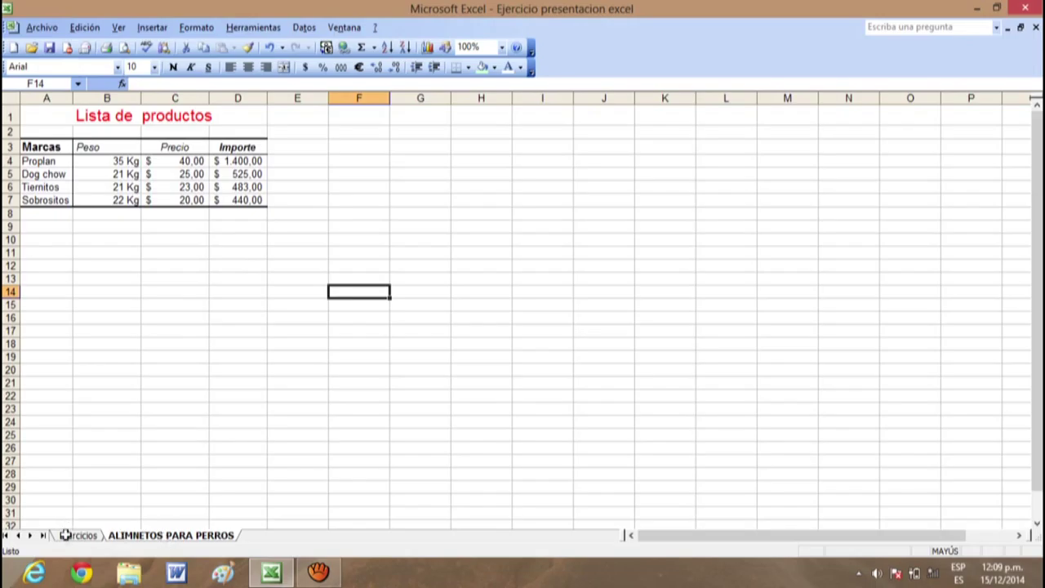
click(274, 46)
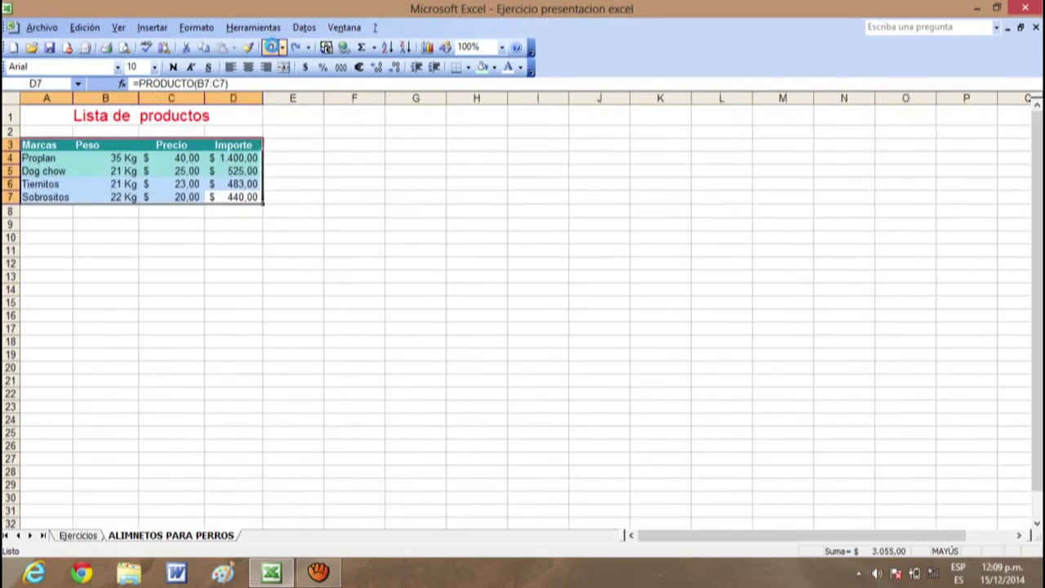
Deselect the table to show its original navy header, coloured columns and red border.
click(343, 237)
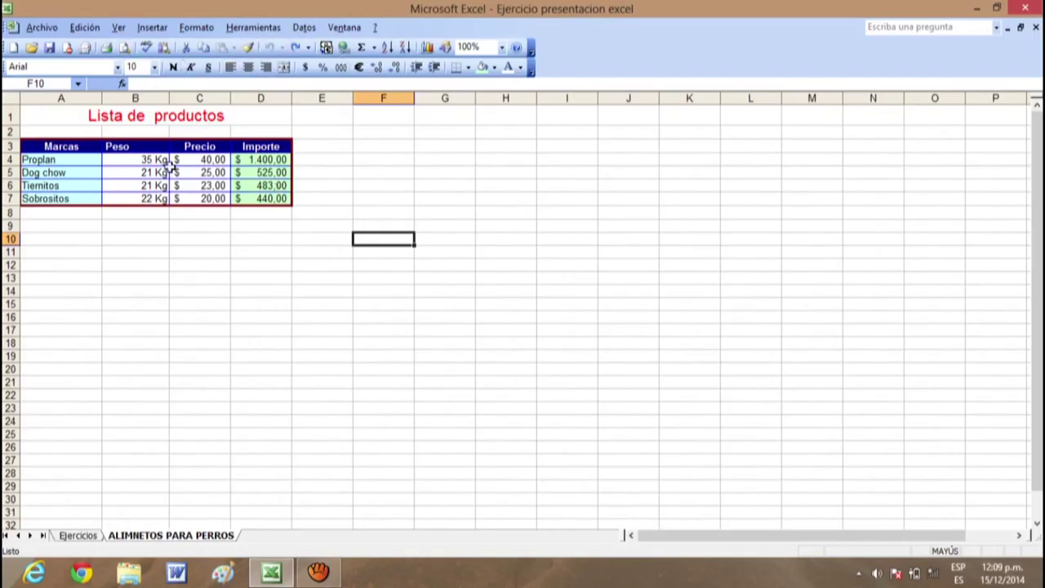
click(224, 343)
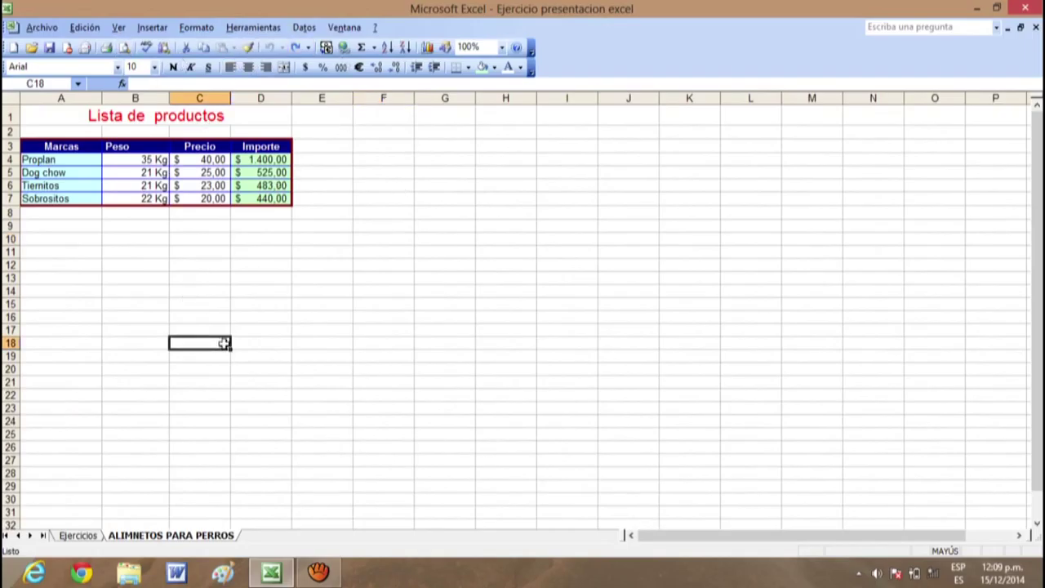
click(325, 261)
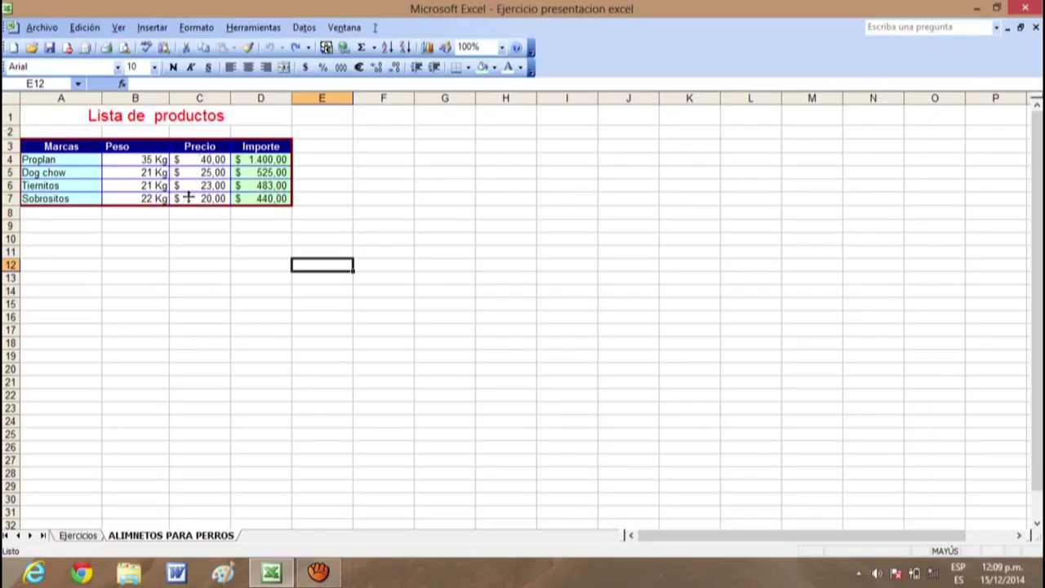
click(245, 253)
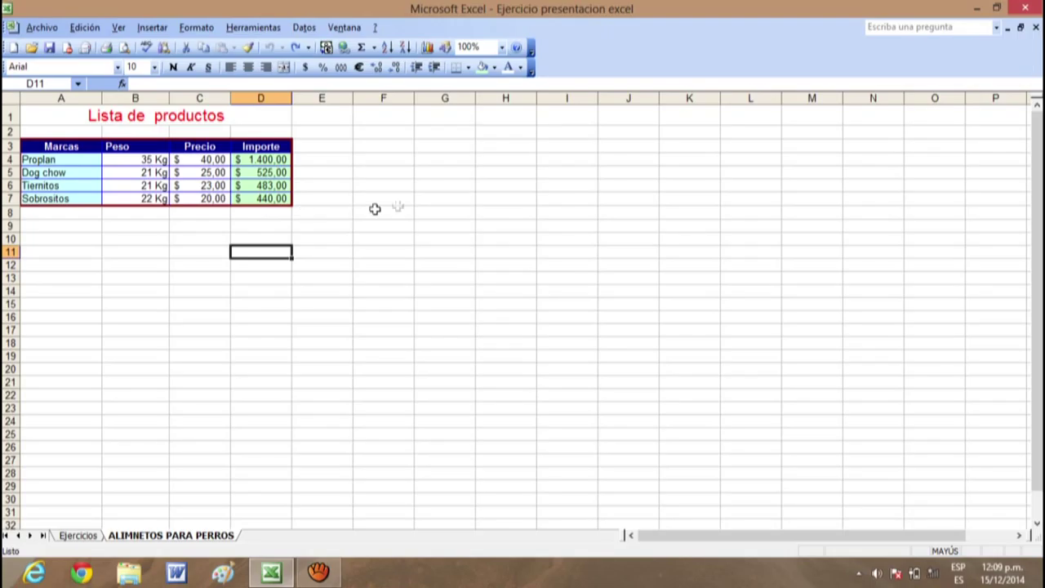
click(301, 28)
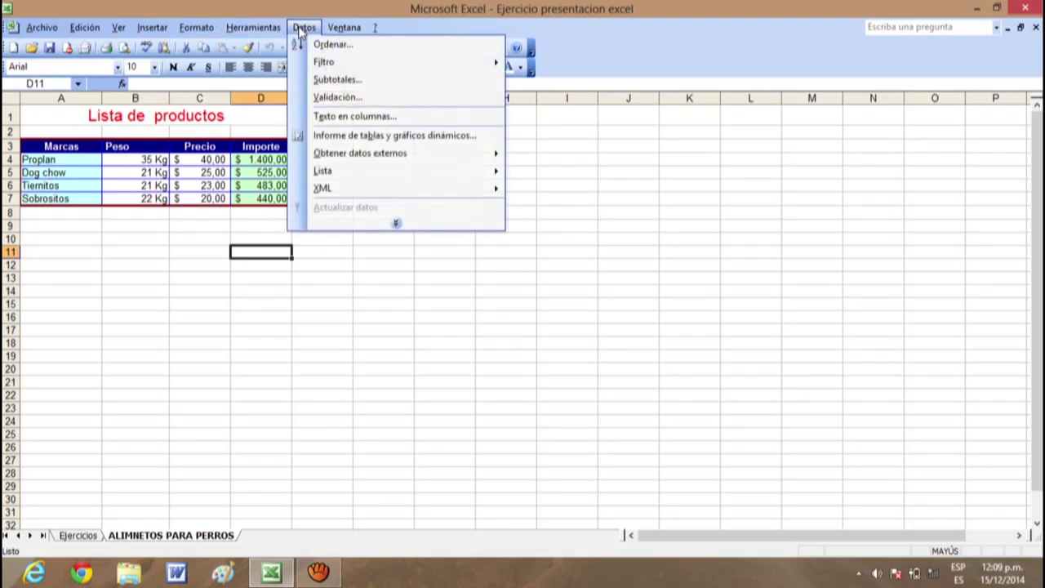
mouse_move(152, 28)
mouse_move(196, 28)
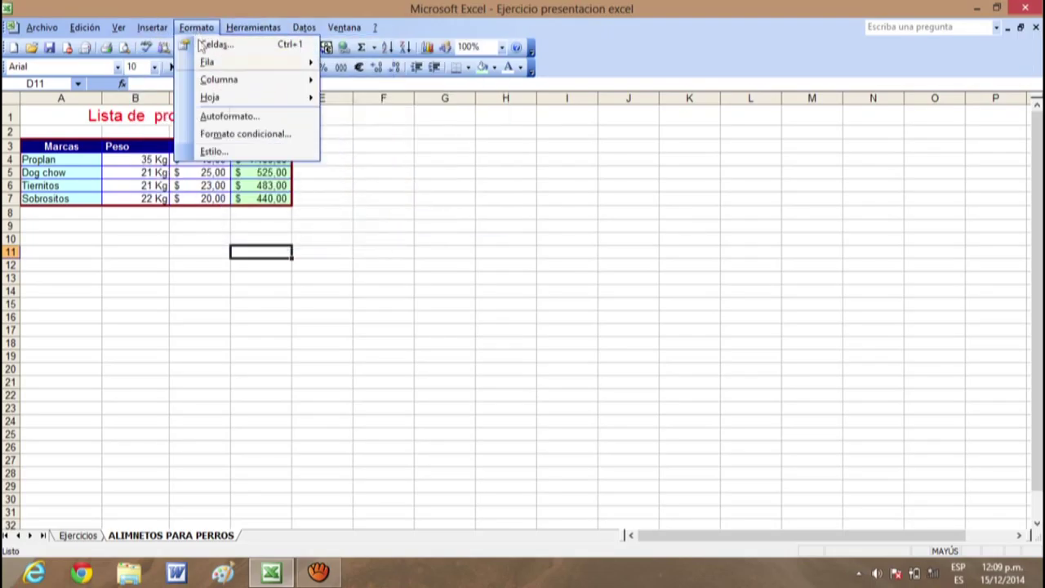
click(246, 31)
click(40, 28)
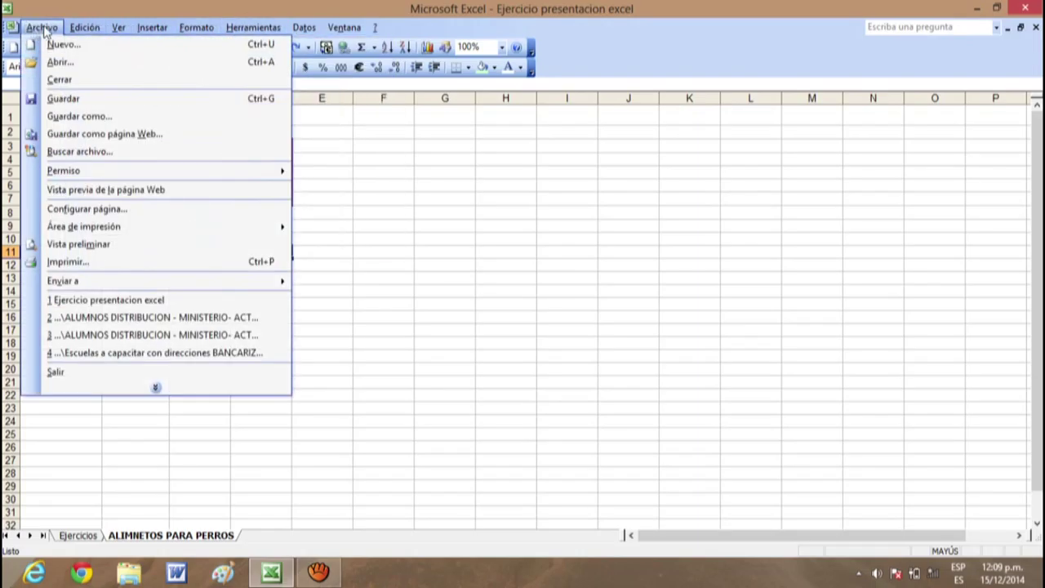
click(125, 119)
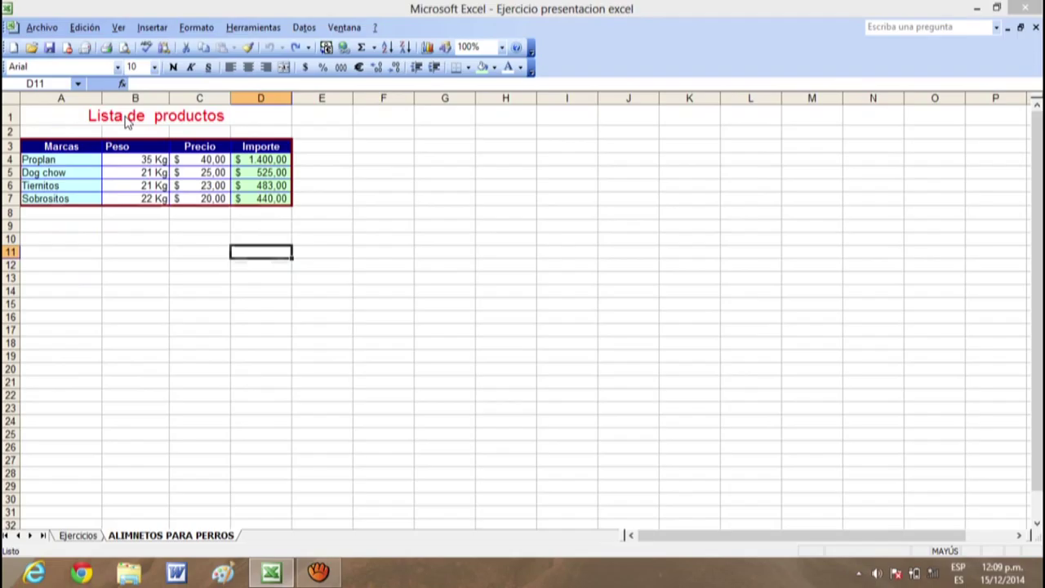
drag(525, 130, 704, 81)
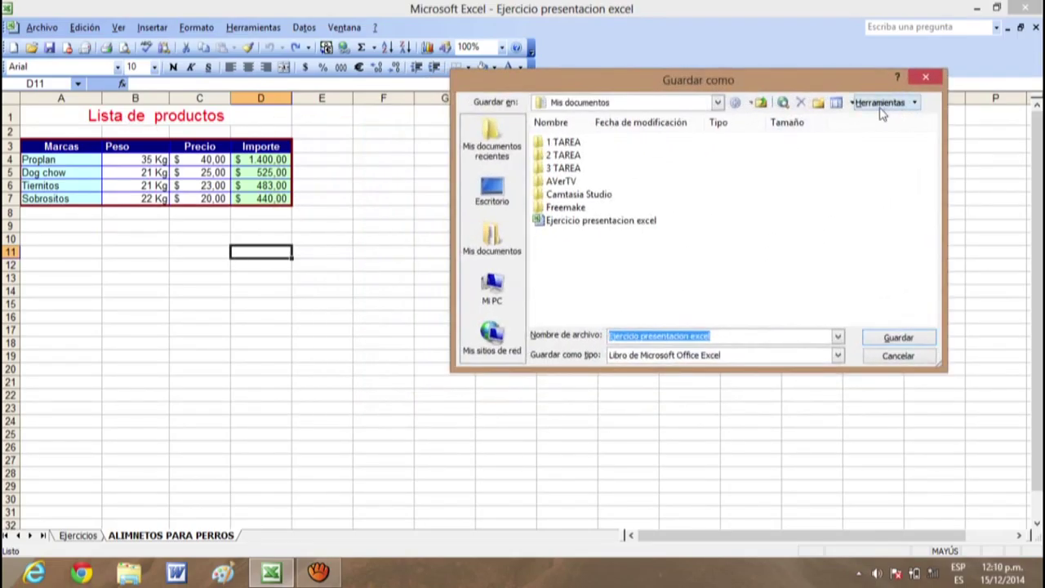
click(914, 104)
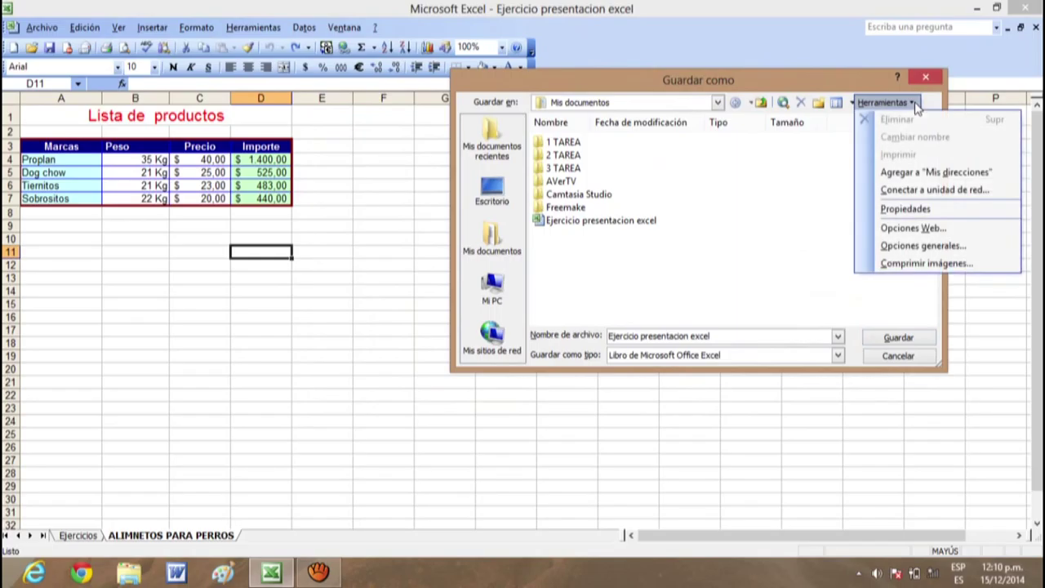
click(922, 245)
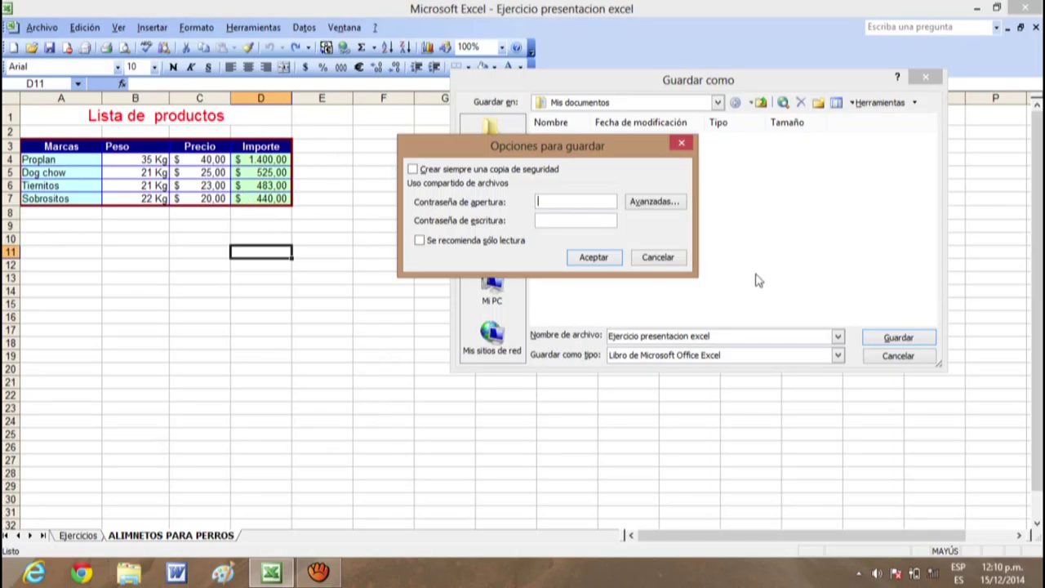
click(671, 259)
click(925, 77)
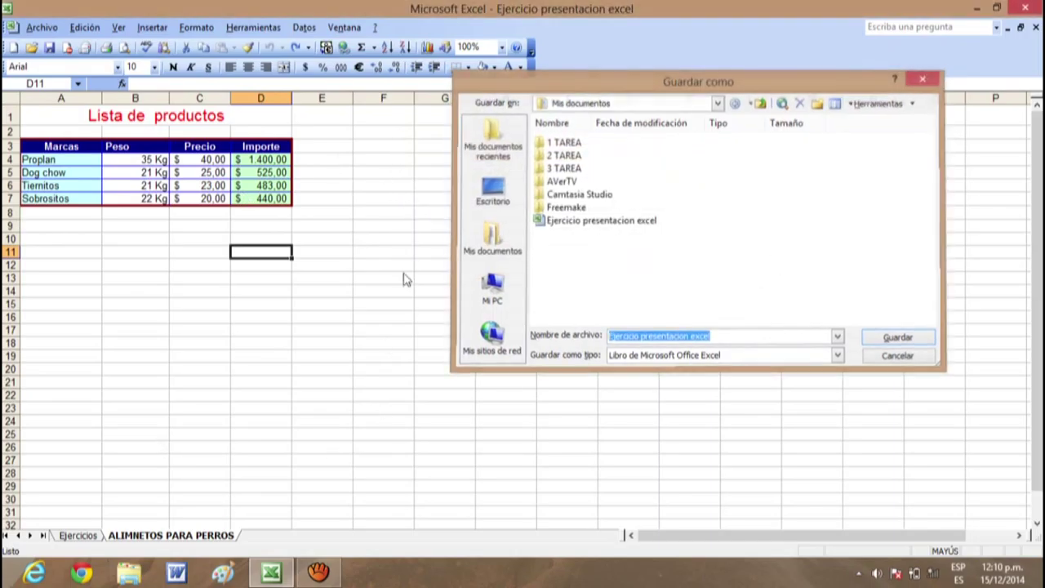
click(404, 279)
click(372, 155)
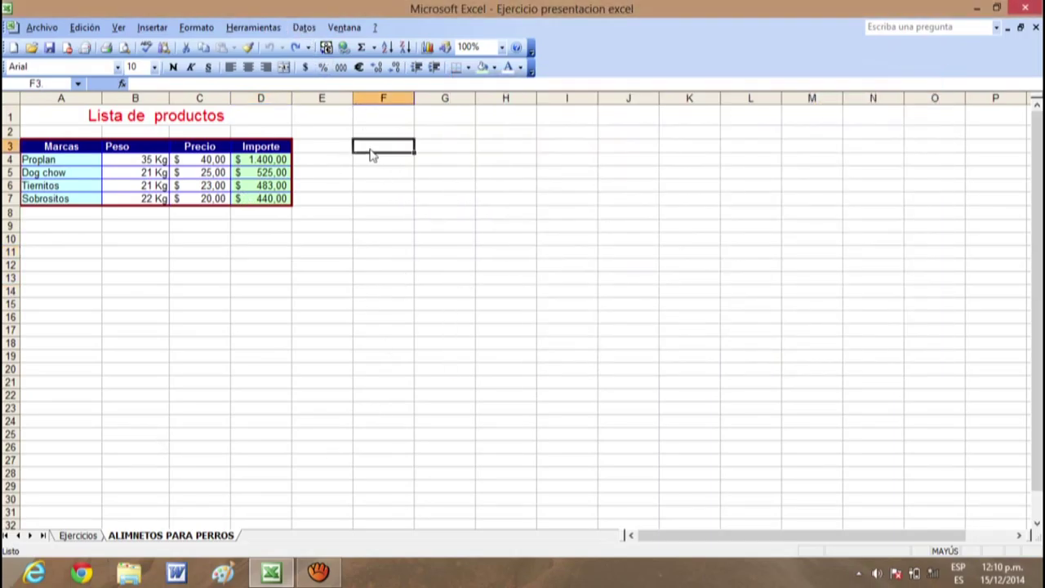
Browse the expanded Datos menu, then bring up Herramientas > Proteger to show Proteger hoja.
click(304, 27)
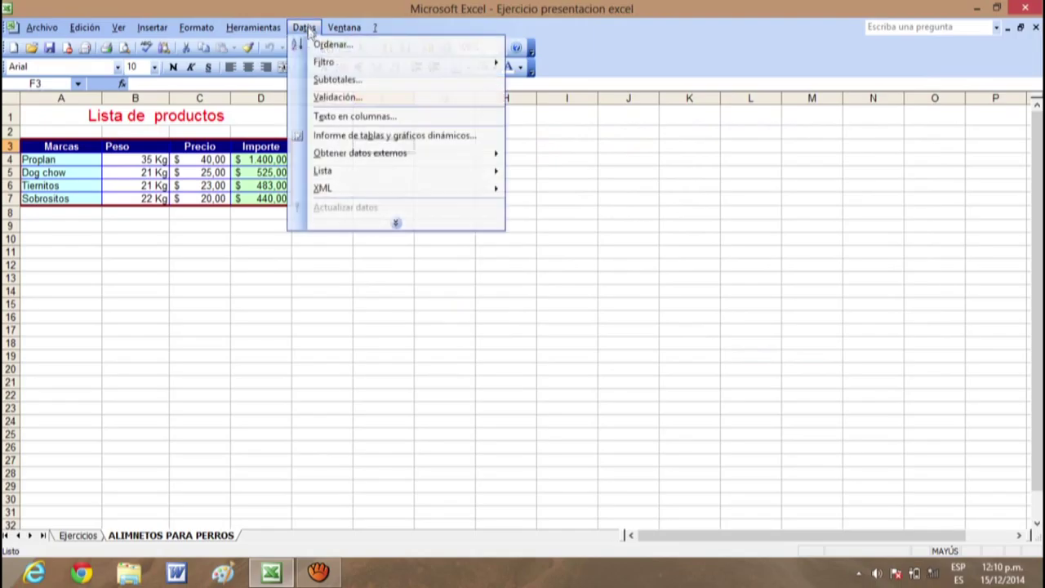
click(408, 225)
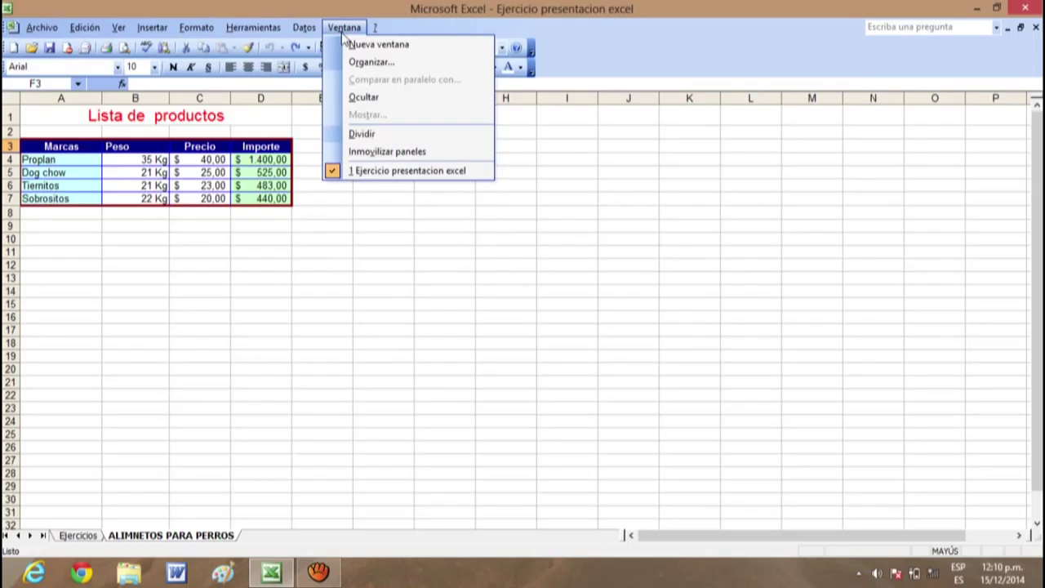
mouse_move(274, 36)
mouse_move(210, 31)
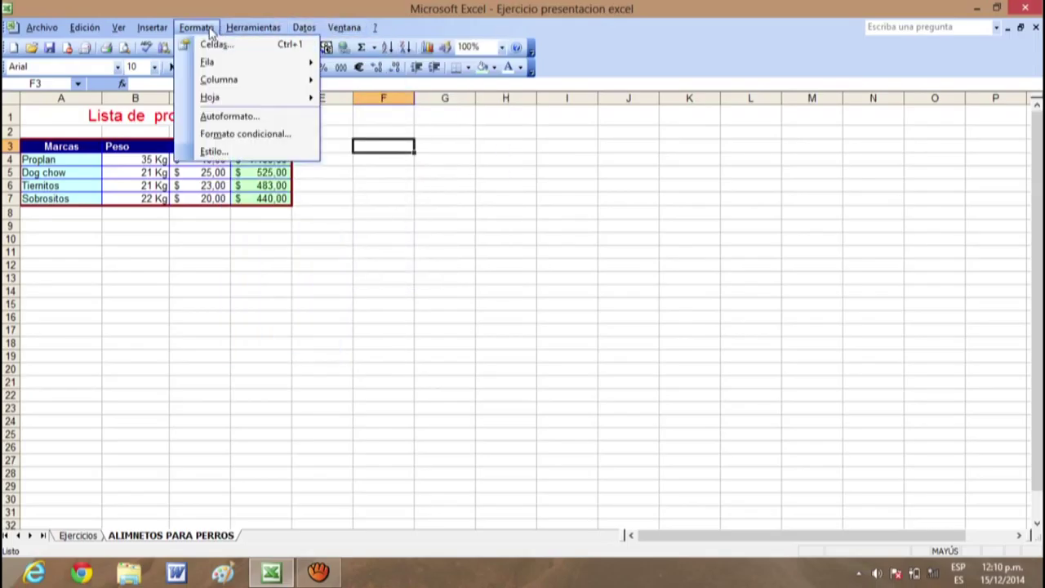
mouse_move(149, 31)
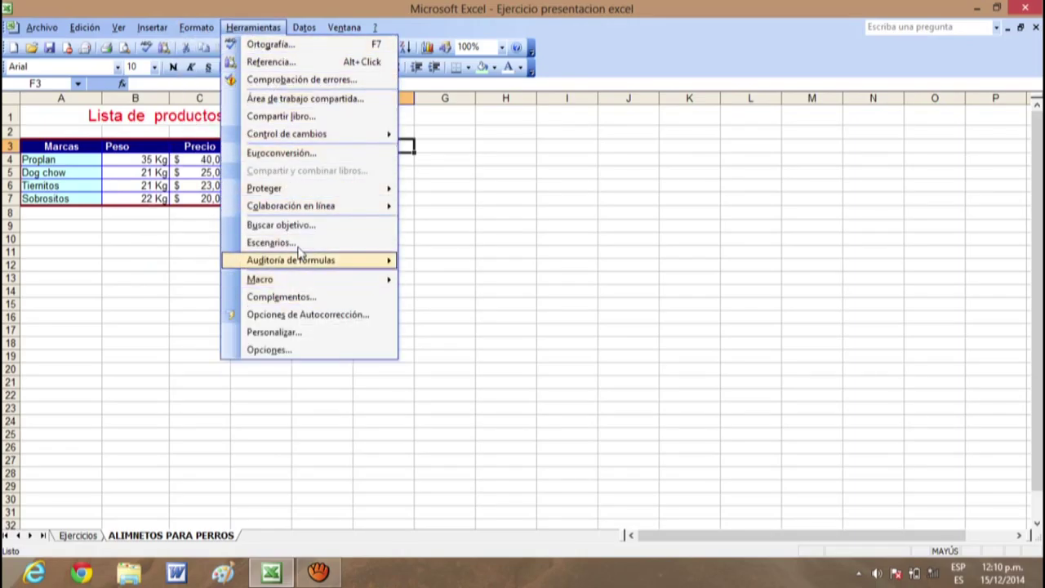
mouse_move(290, 192)
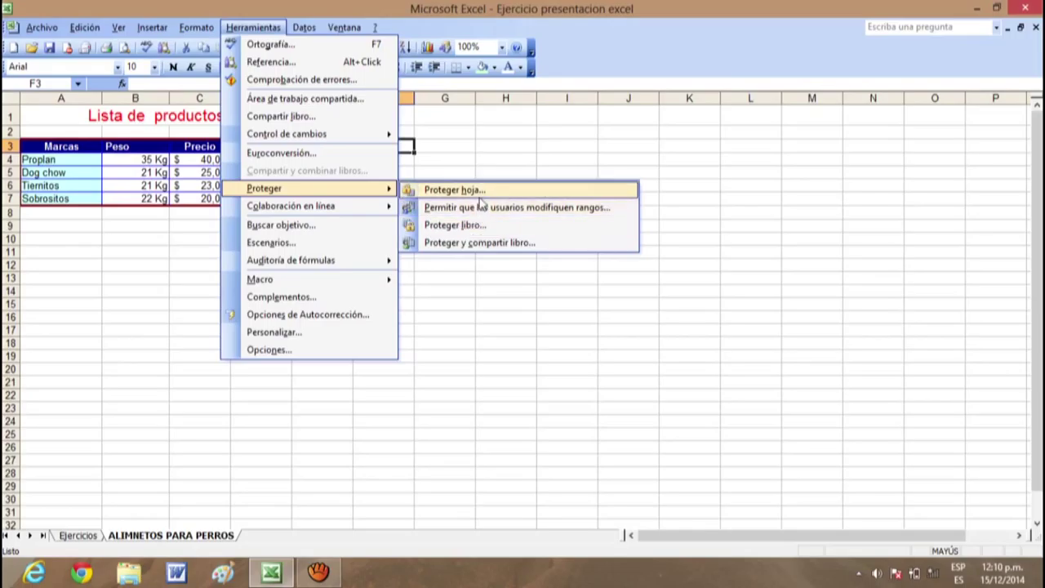
Protect the ALIMNETOS PARA PERROS sheet with a new password, entered and confirmed.
click(483, 196)
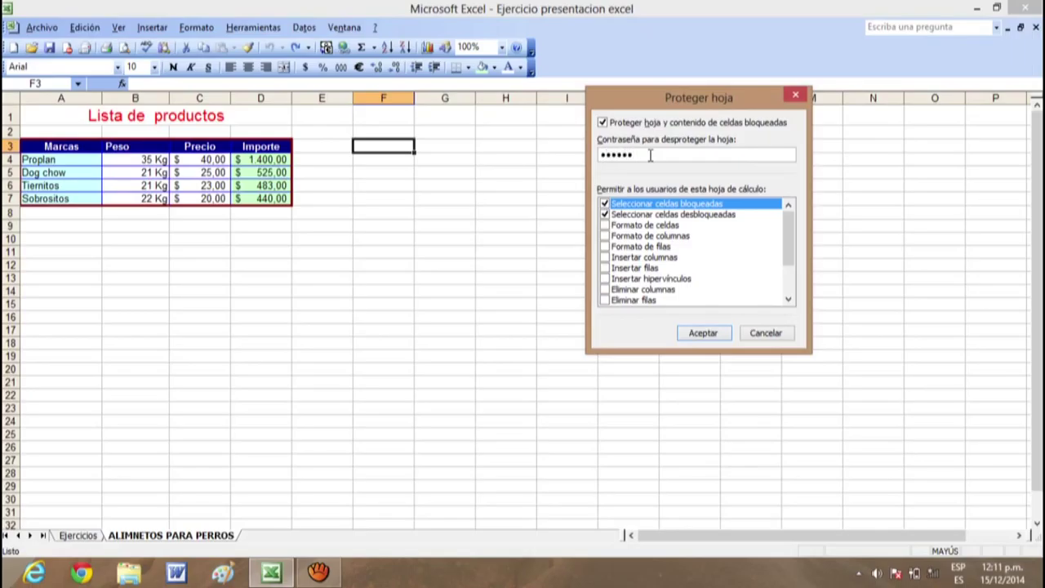
click(699, 336)
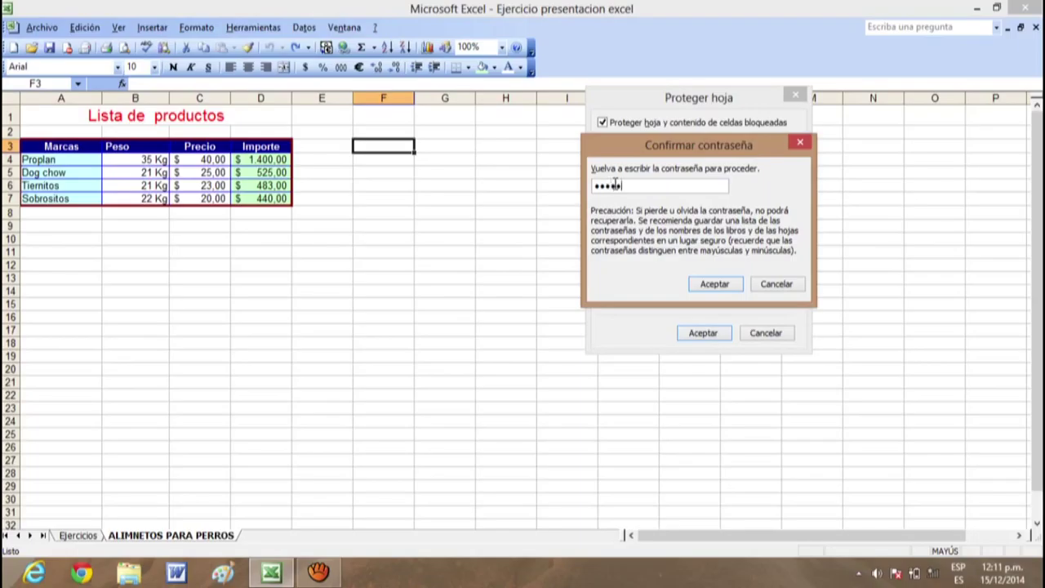
click(710, 285)
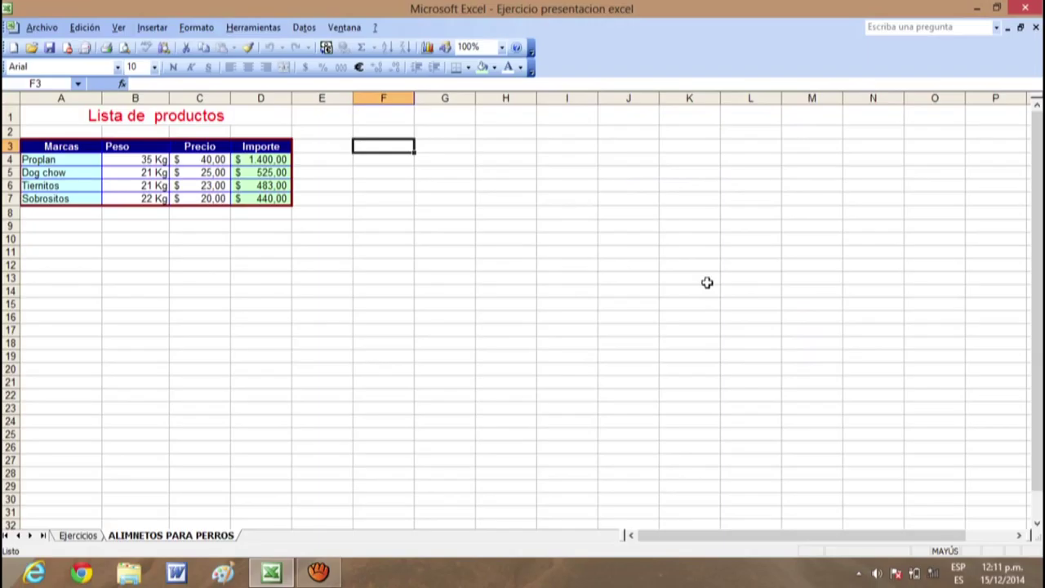
Try typing into C16 and editing another cell, dismissing the protected-sheet warning.
click(472, 199)
click(310, 238)
click(195, 320)
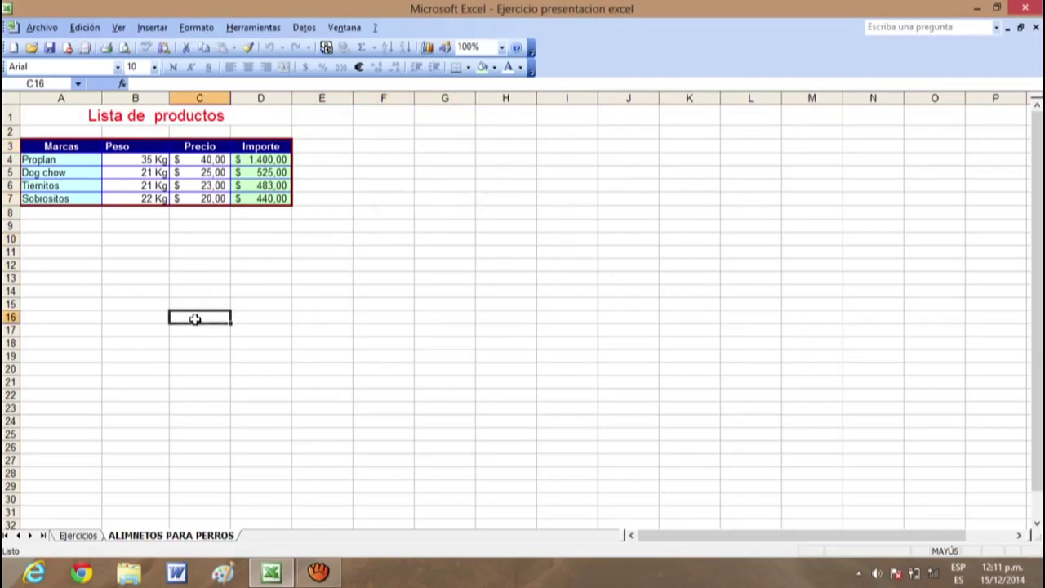
key(a)
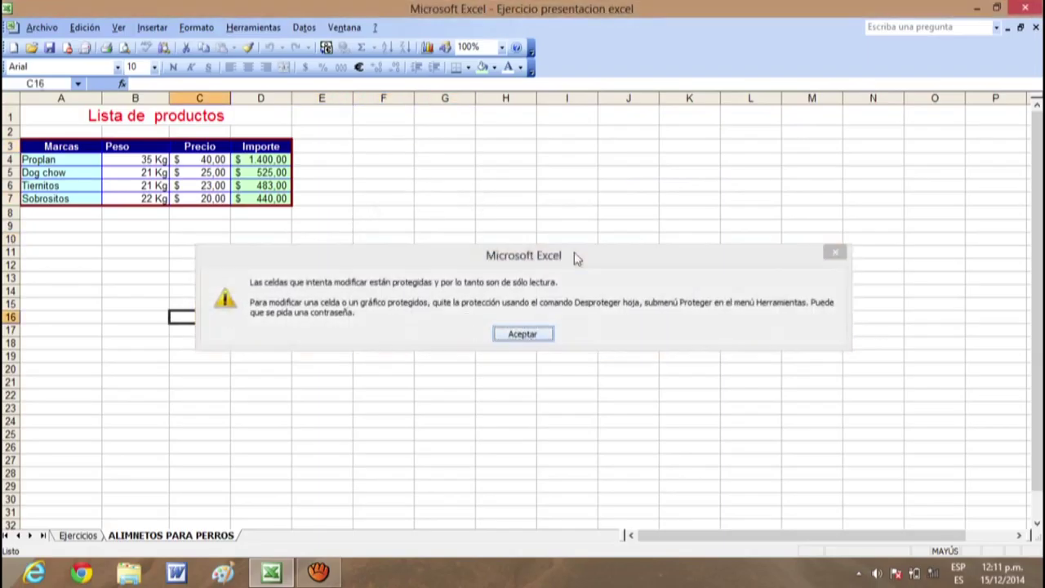
double_click(567, 212)
click(522, 334)
Attempt edits on G5, the D6 Importe and the B5 weight, dismissing each protection warning.
click(431, 176)
double_click(431, 177)
click(515, 332)
click(371, 214)
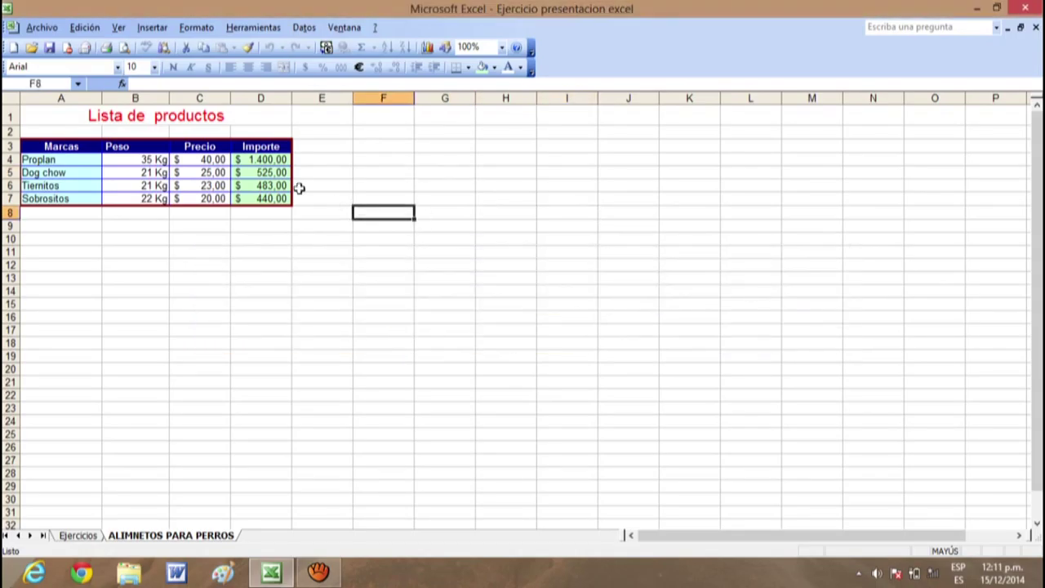
double_click(282, 187)
click(523, 334)
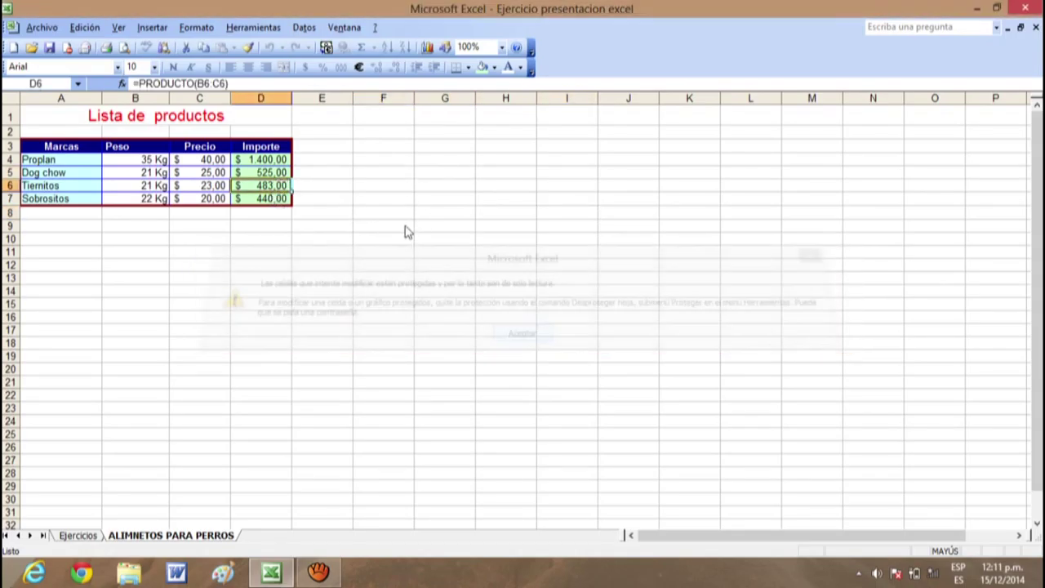
double_click(167, 173)
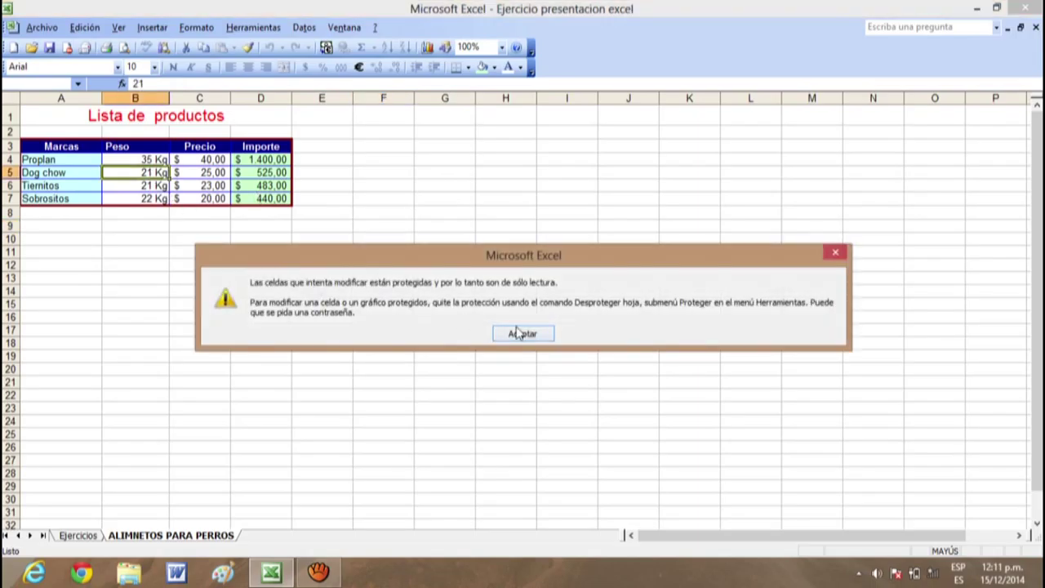
click(516, 332)
Retry editing B5 twice, dismiss the warnings, and close the workbook window.
click(383, 225)
double_click(155, 172)
click(521, 333)
click(383, 227)
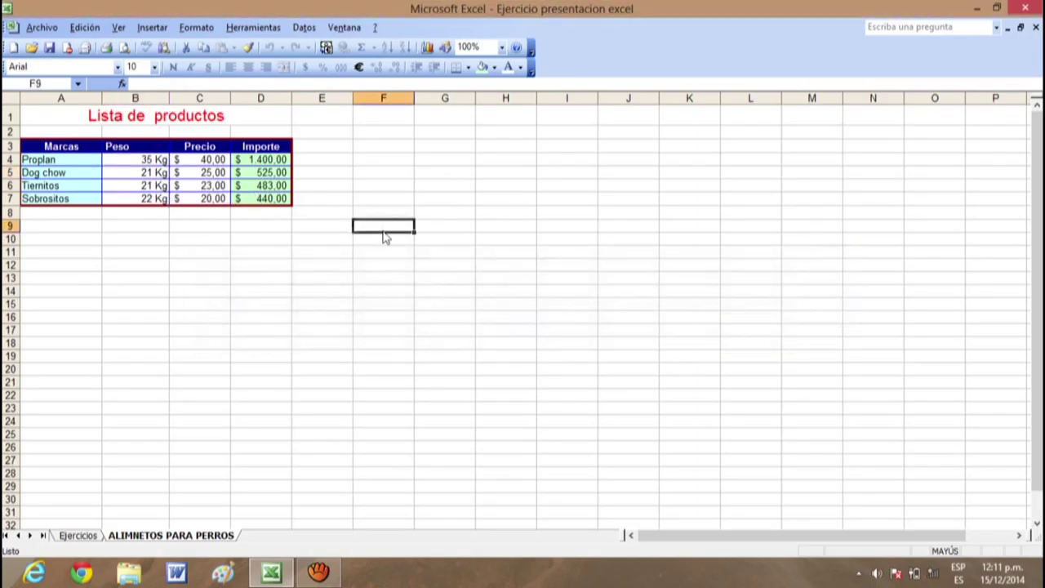
double_click(162, 175)
click(523, 334)
click(628, 265)
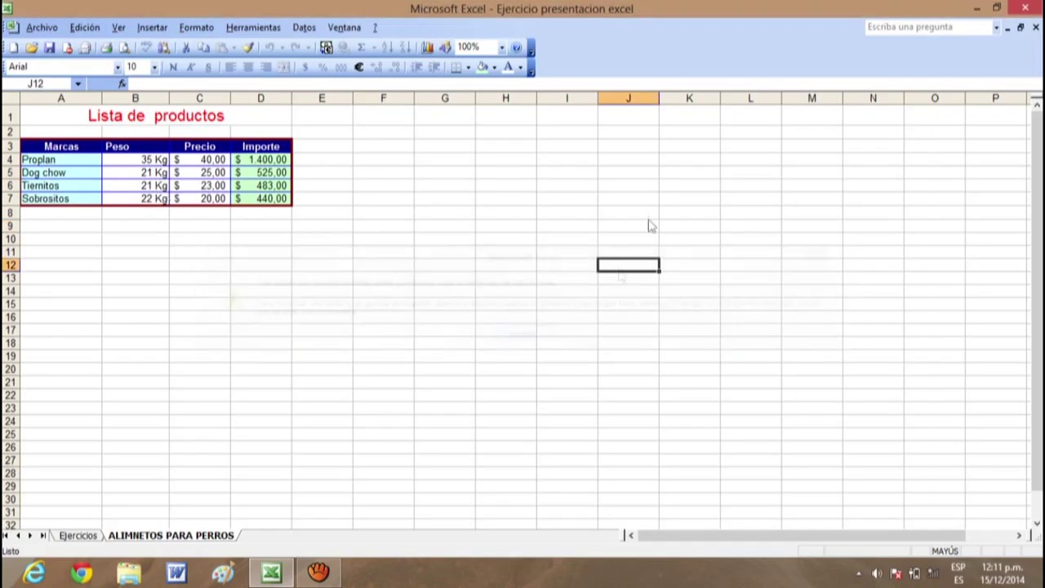
click(1031, 8)
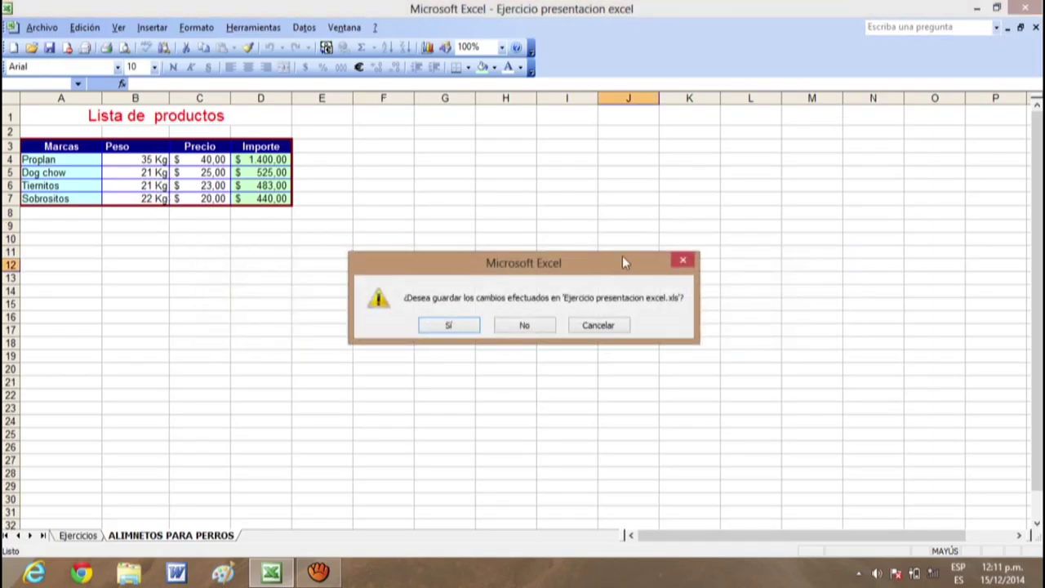
Save the changes, relaunch Excel and reopen the Ejercicio presentacion excel workbook.
click(469, 326)
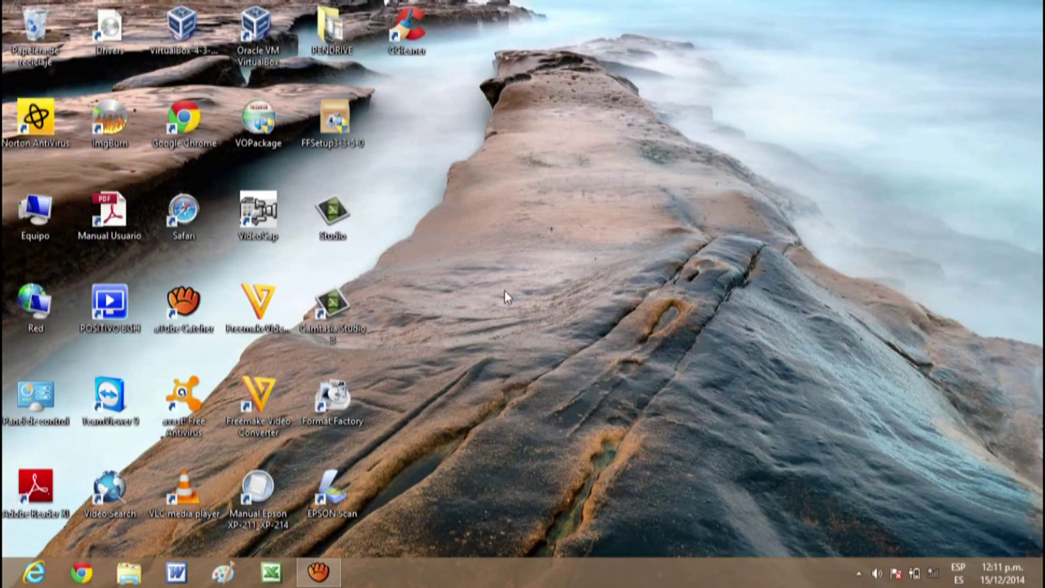
click(271, 572)
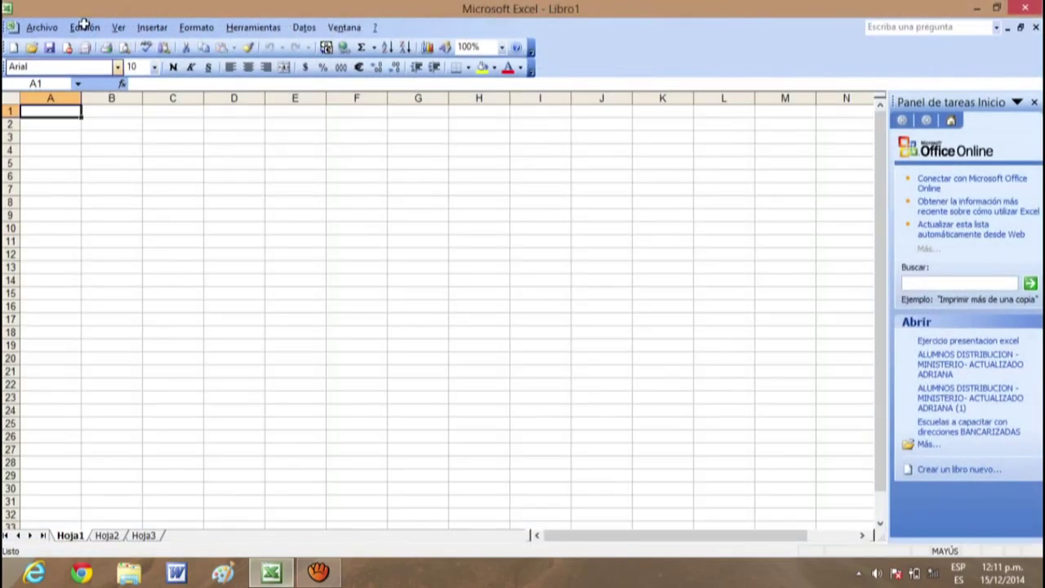
click(54, 30)
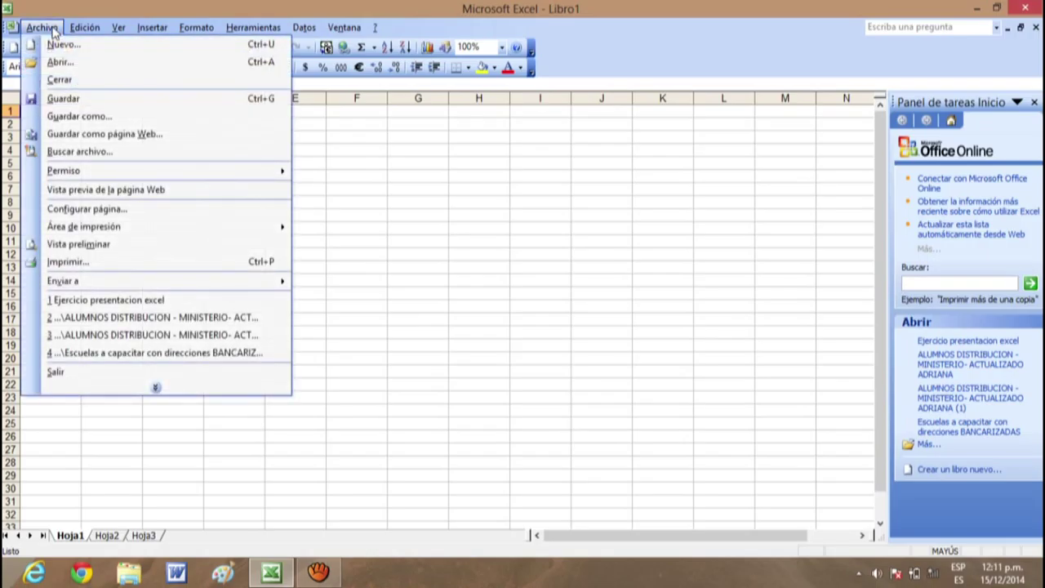
click(115, 66)
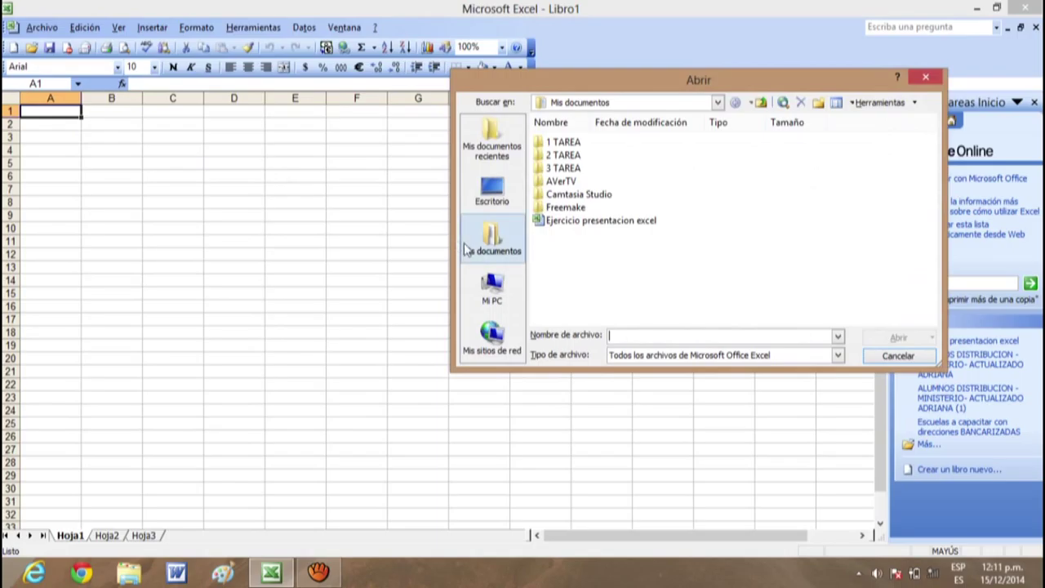
click(600, 222)
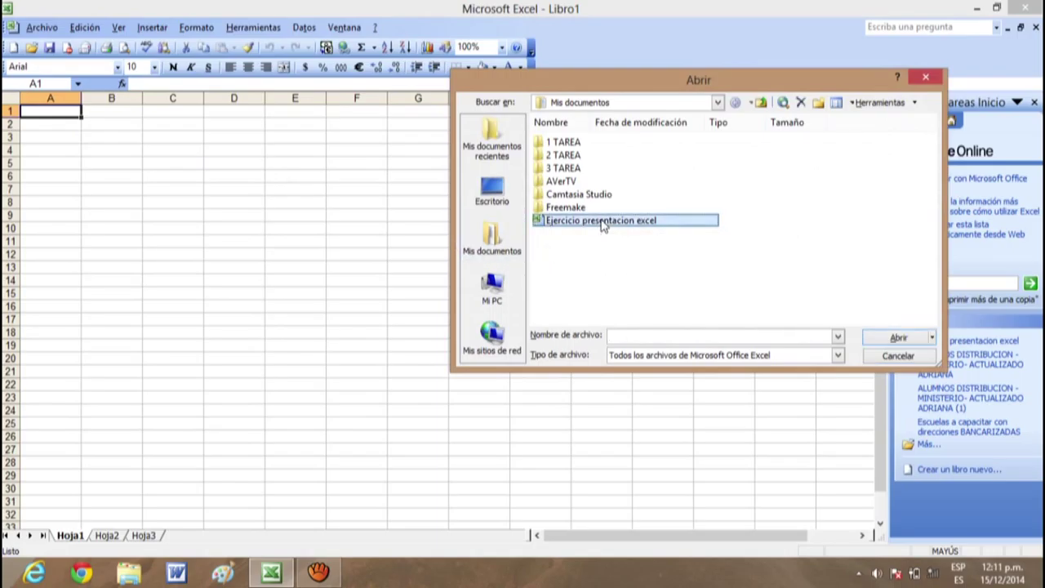
click(892, 339)
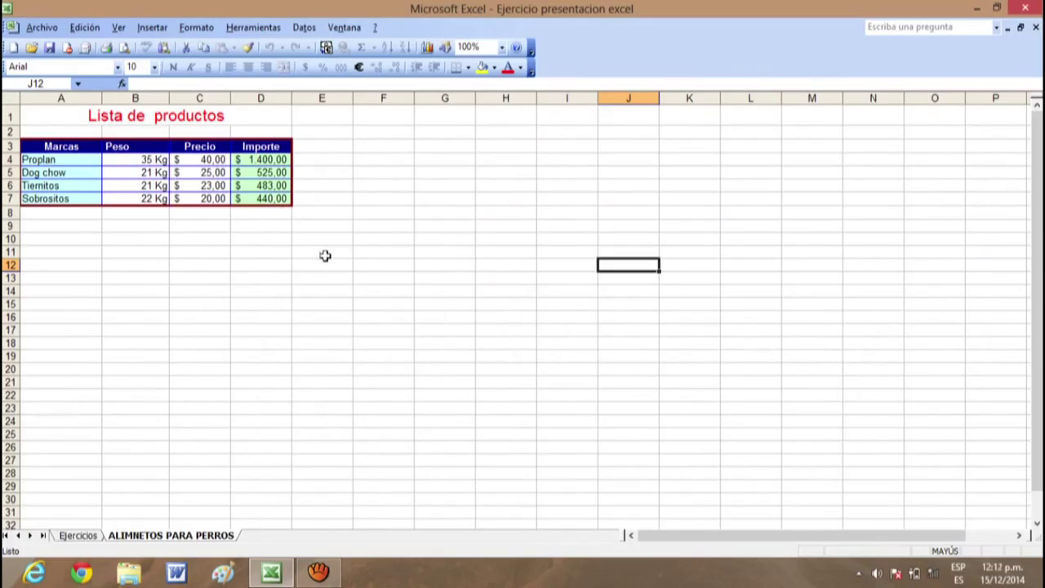
Try editing Proplan's Importe in D4 and dismiss the protected-cell warning.
drag(273, 186, 233, 161)
double_click(234, 161)
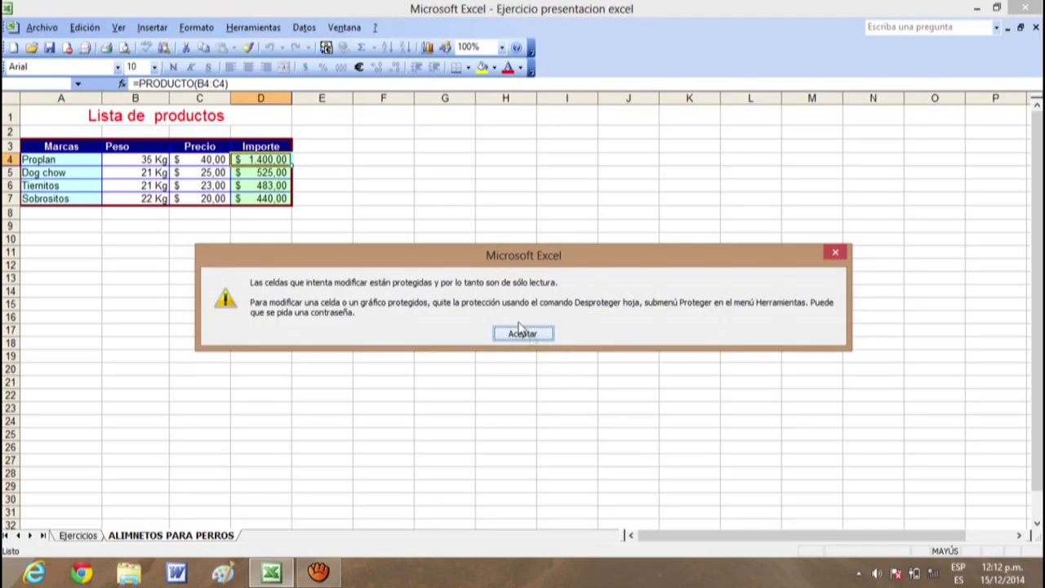
click(523, 333)
click(442, 237)
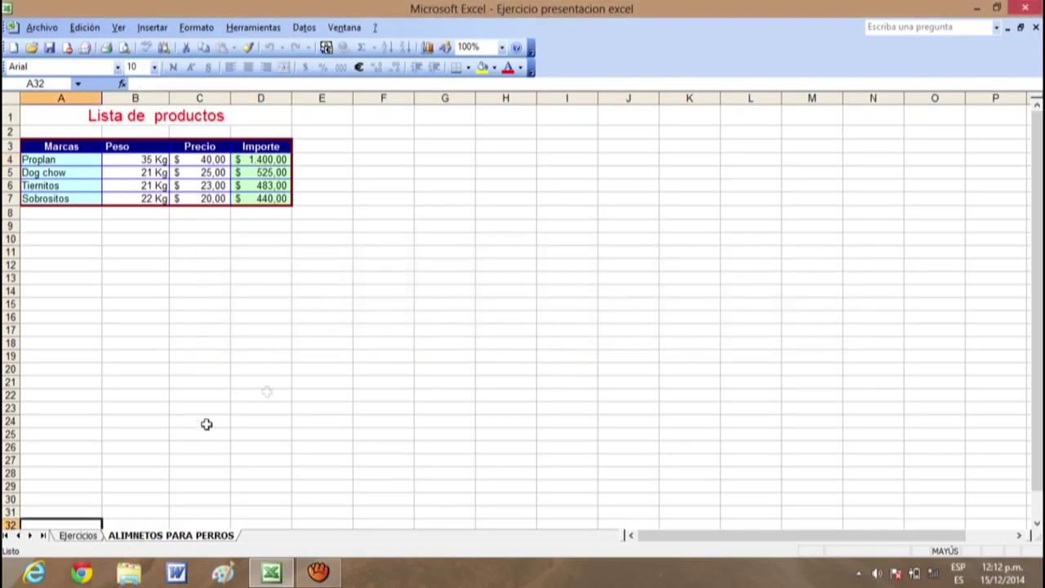
On the Ejercicios sheet, enter test text NMNM, MNBM, MNB, MNB and MNBMNB in several cells.
click(77, 536)
click(298, 417)
text(N)
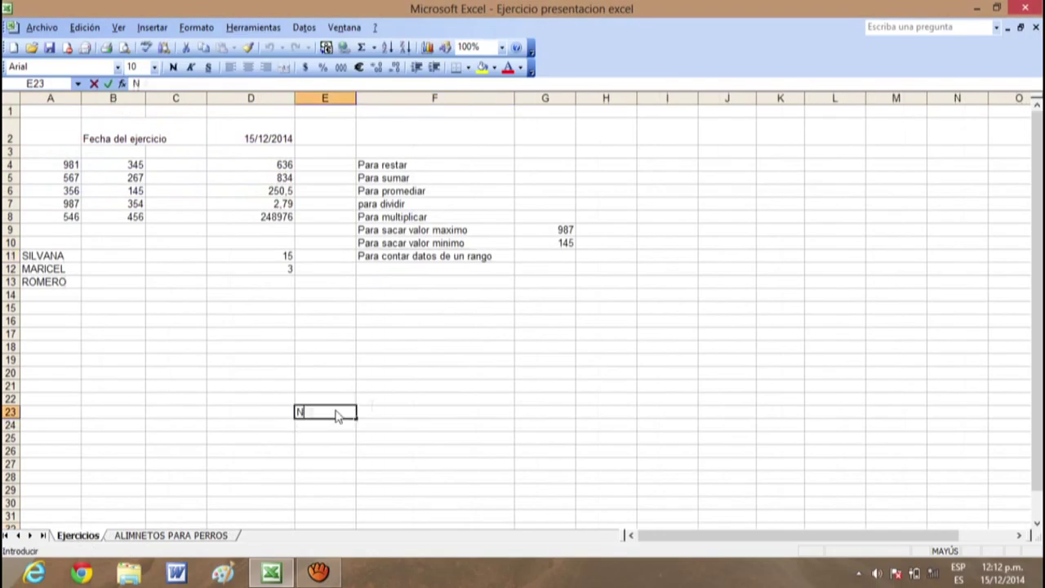
text(MNM)
click(606, 385)
text(MNBM)
click(427, 359)
text(MNB)
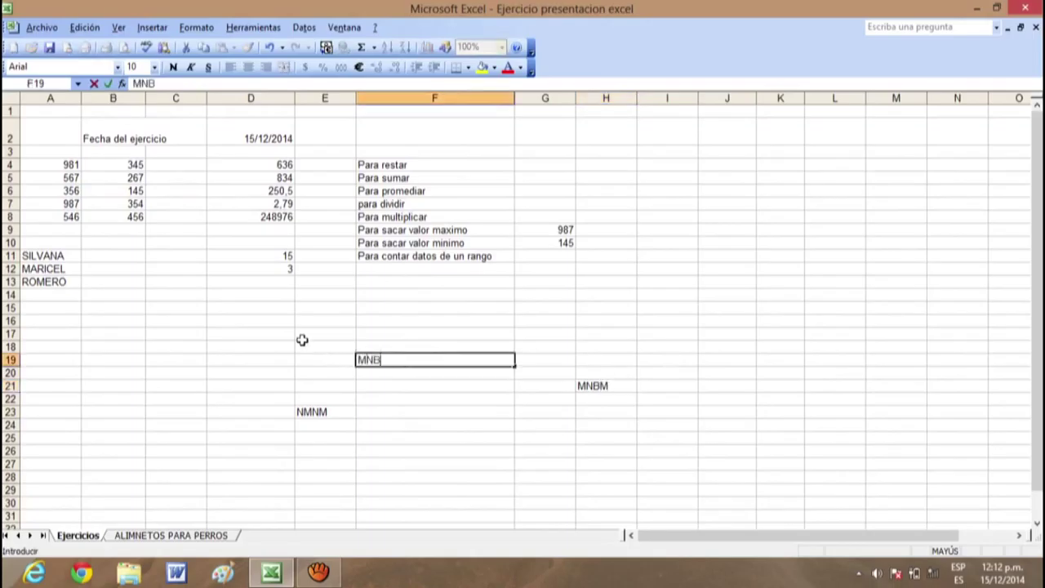
click(302, 335)
text(MNB)
click(238, 359)
text(MNBMNB)
click(414, 399)
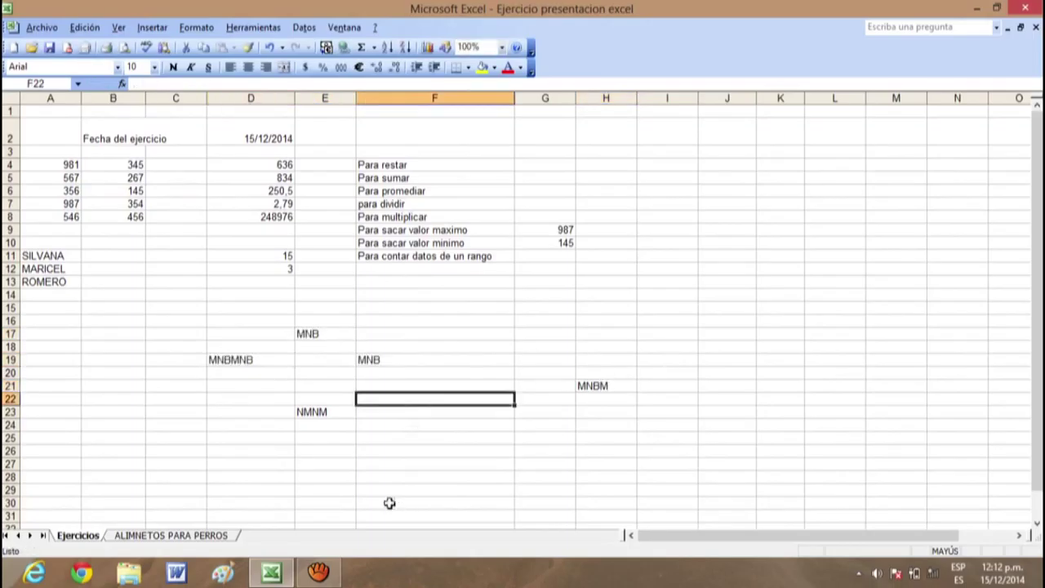
Clear the contents of the test block C17:H27 with Borrar contenido.
drag(184, 335, 587, 428)
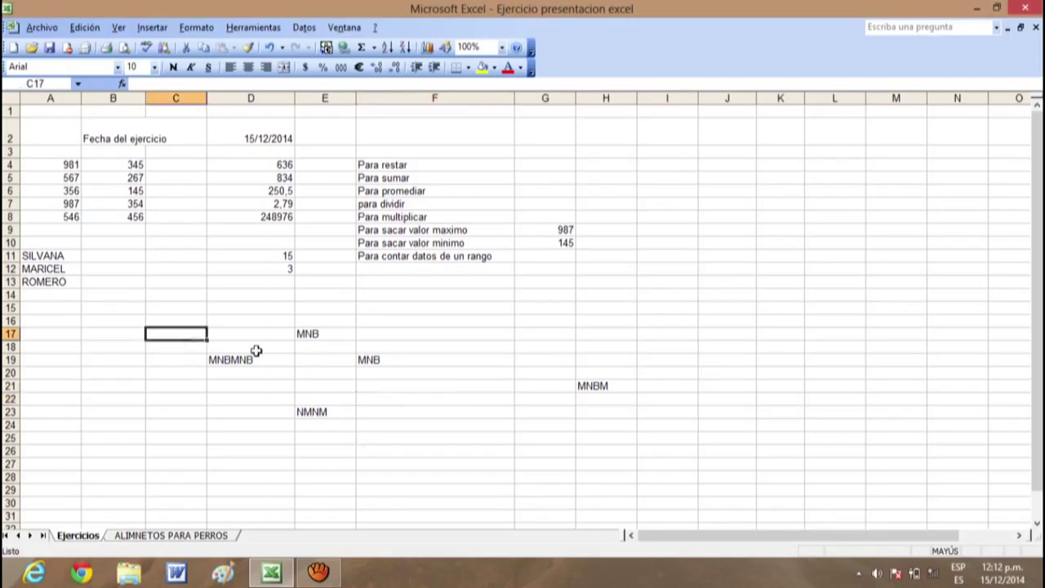
right_click(587, 428)
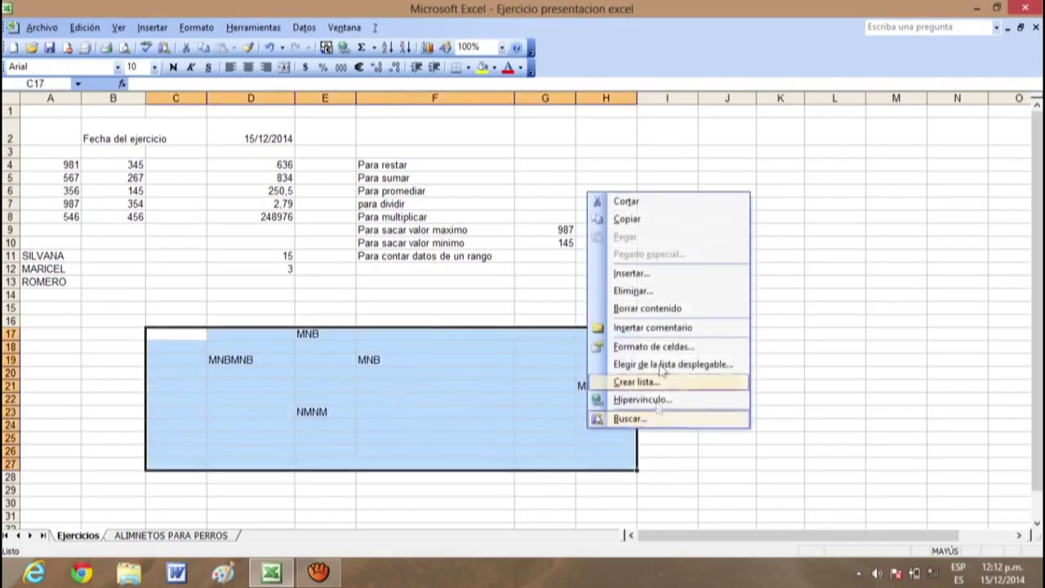
click(641, 291)
click(701, 347)
right_click(521, 366)
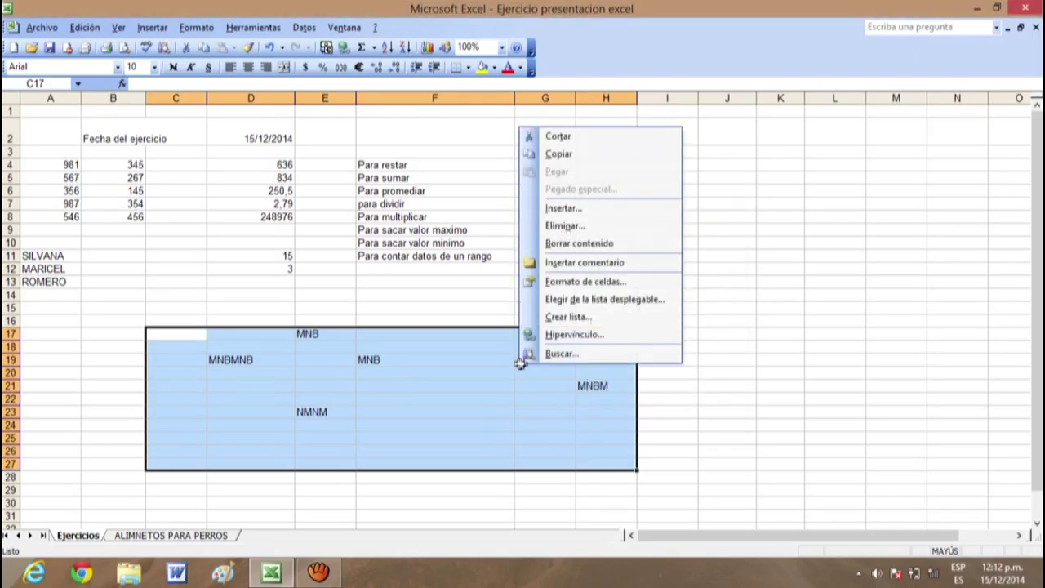
click(600, 243)
click(488, 402)
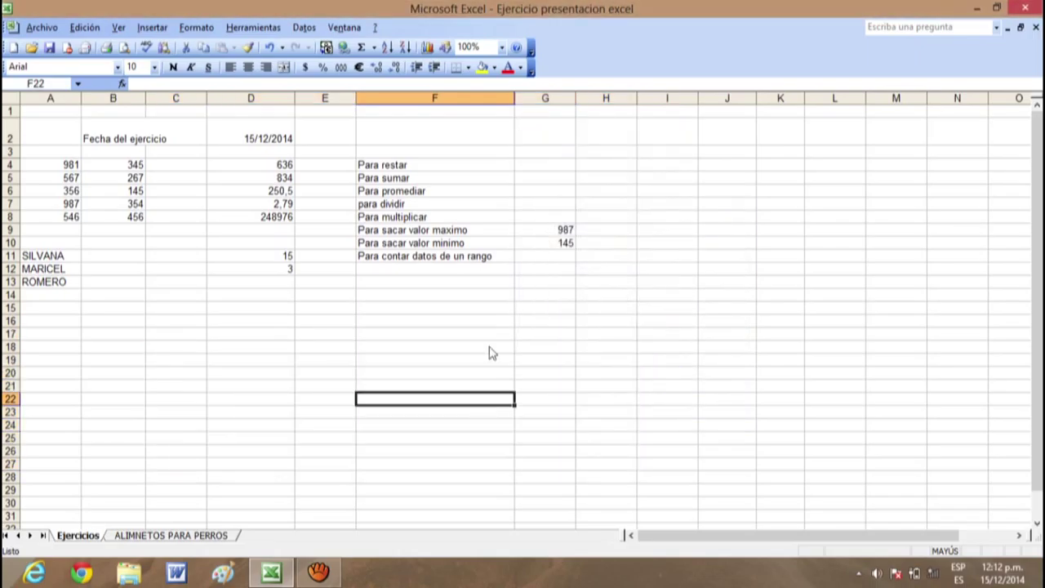
click(523, 336)
Return to ALIMNETOS PARA PERROS and unprotect the sheet by entering its password.
click(193, 535)
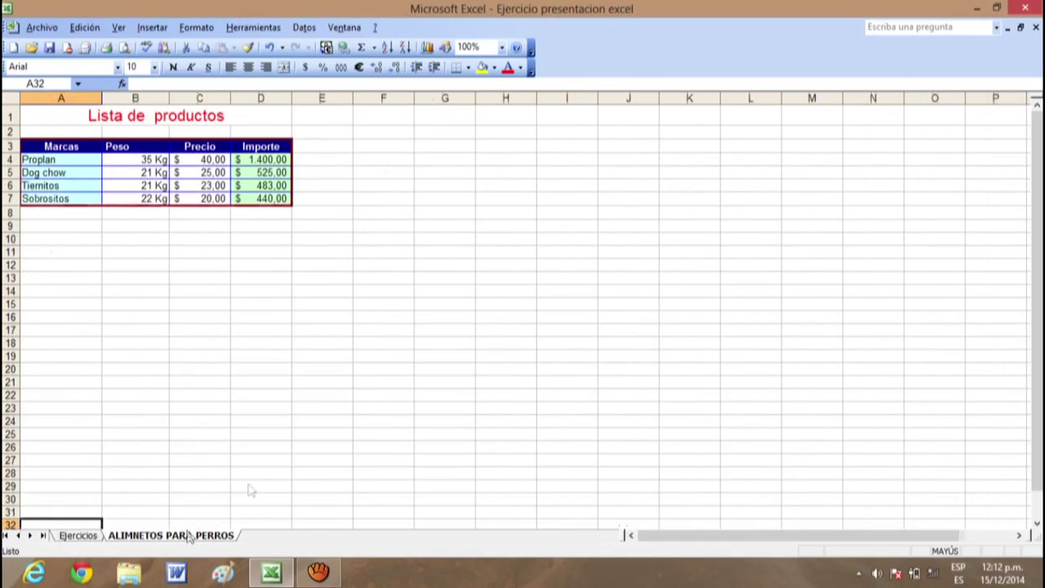
click(275, 291)
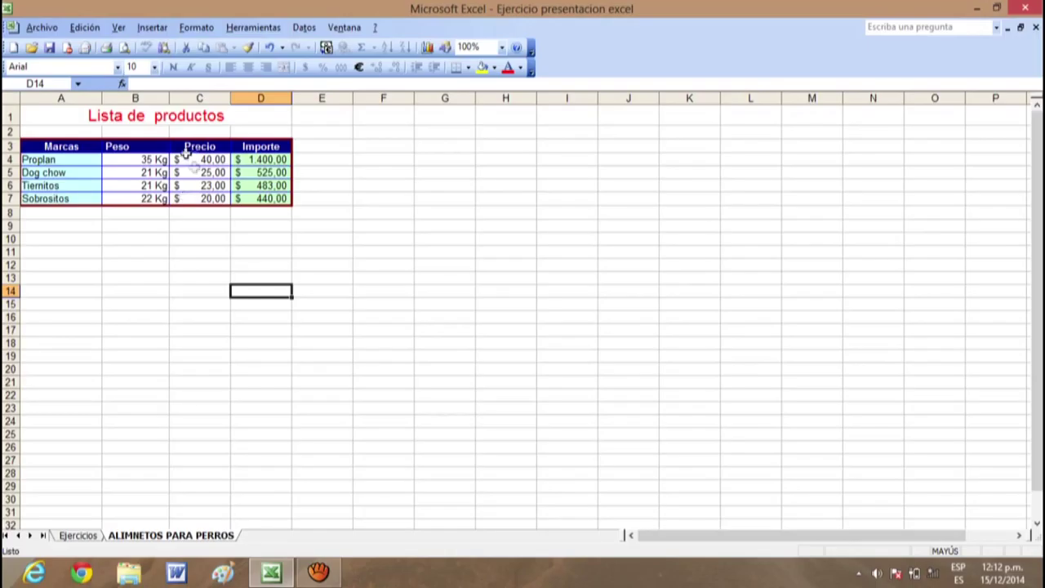
click(205, 161)
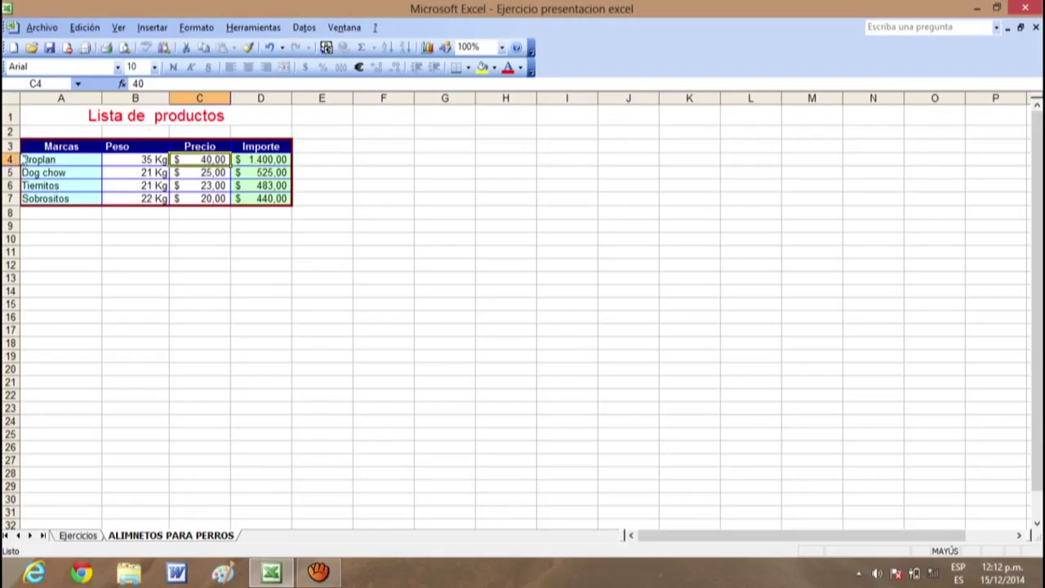
click(255, 27)
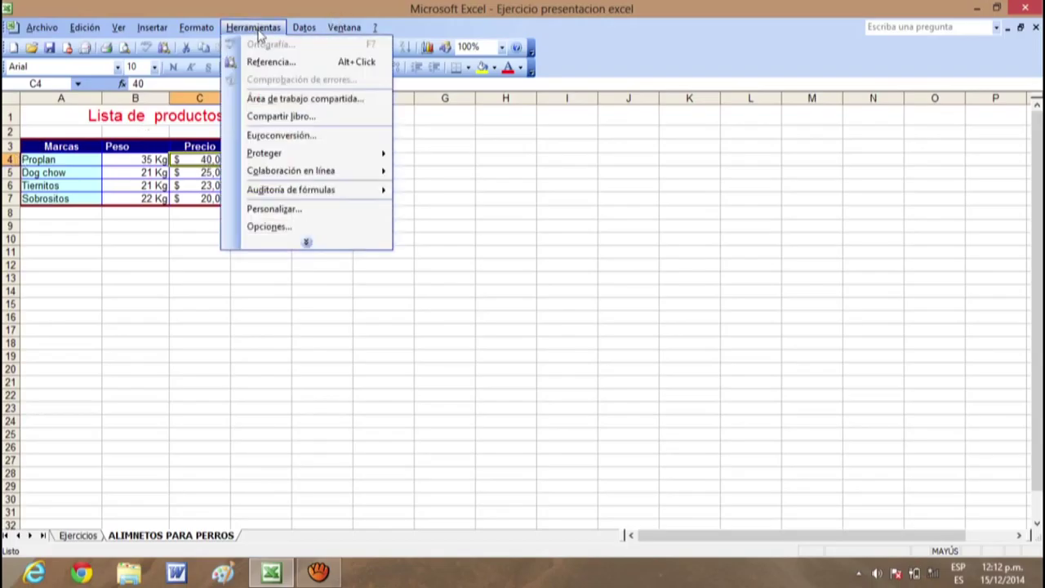
mouse_move(338, 159)
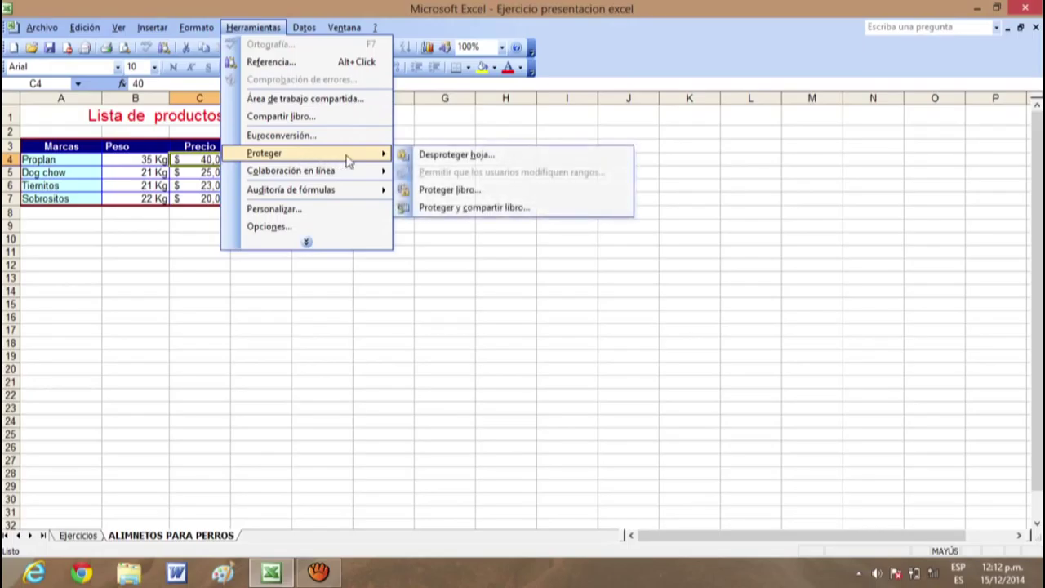
click(437, 156)
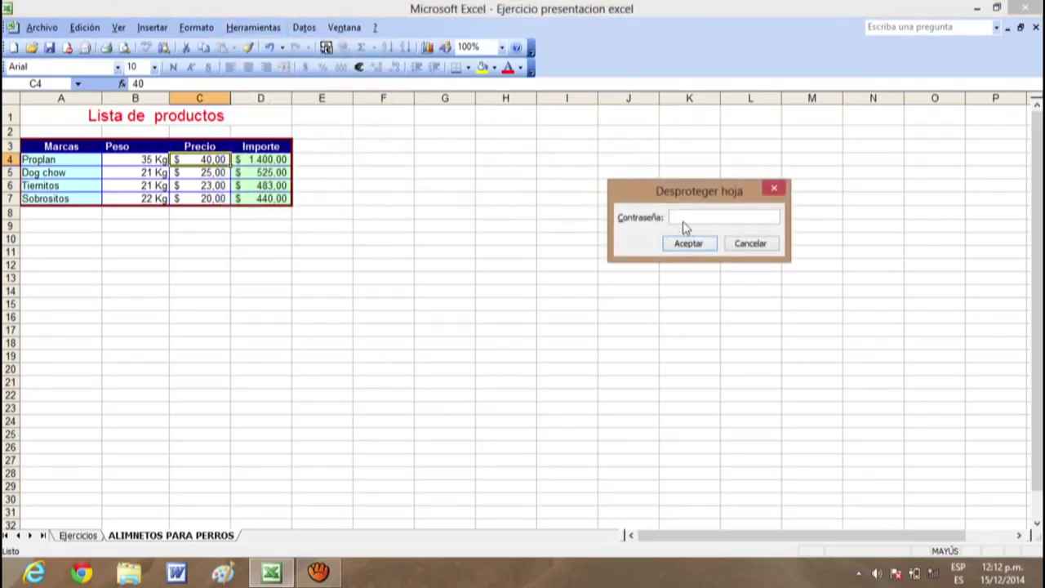
click(694, 244)
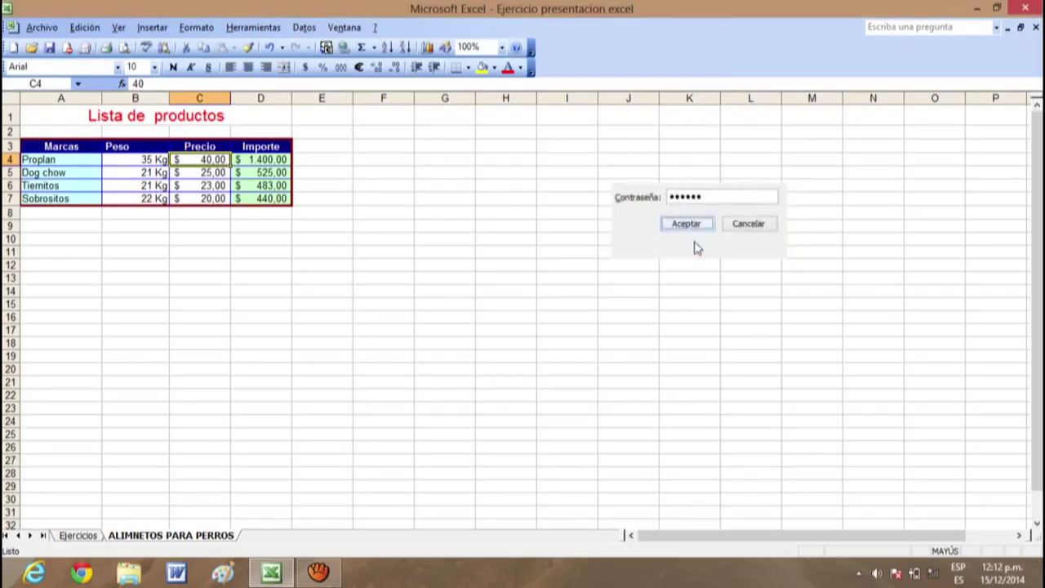
click(222, 197)
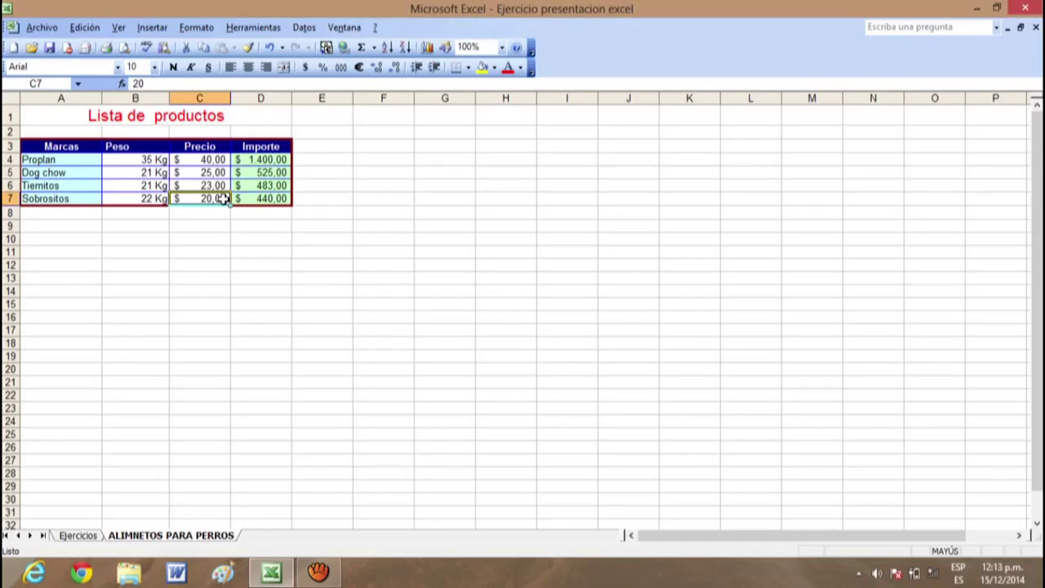
Change Proplan's price in C4 from 40 to 50 and check the D4 Importe formula.
right_click(211, 160)
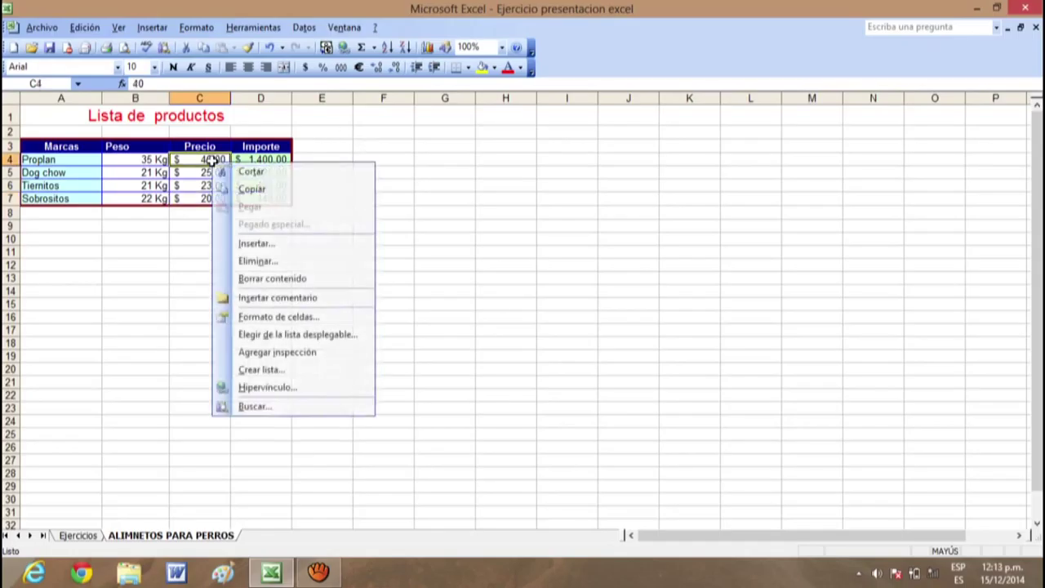
key(Escape)
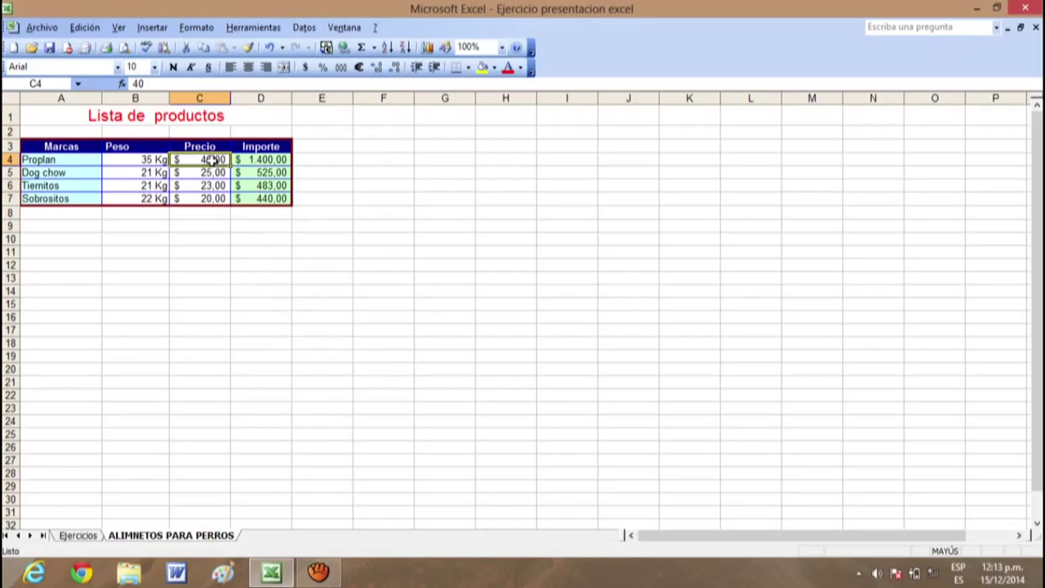
text(5)
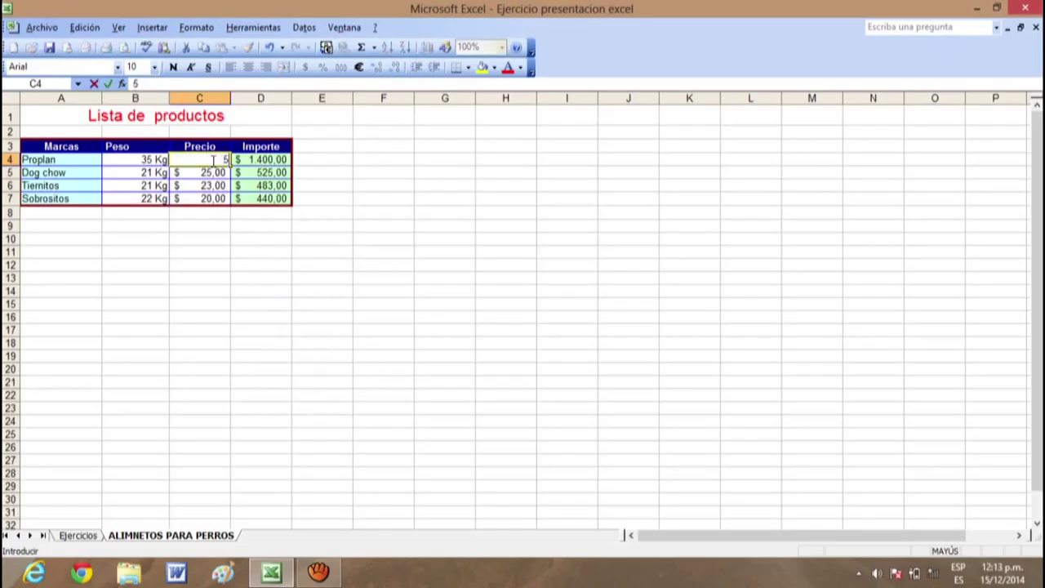
key(Return)
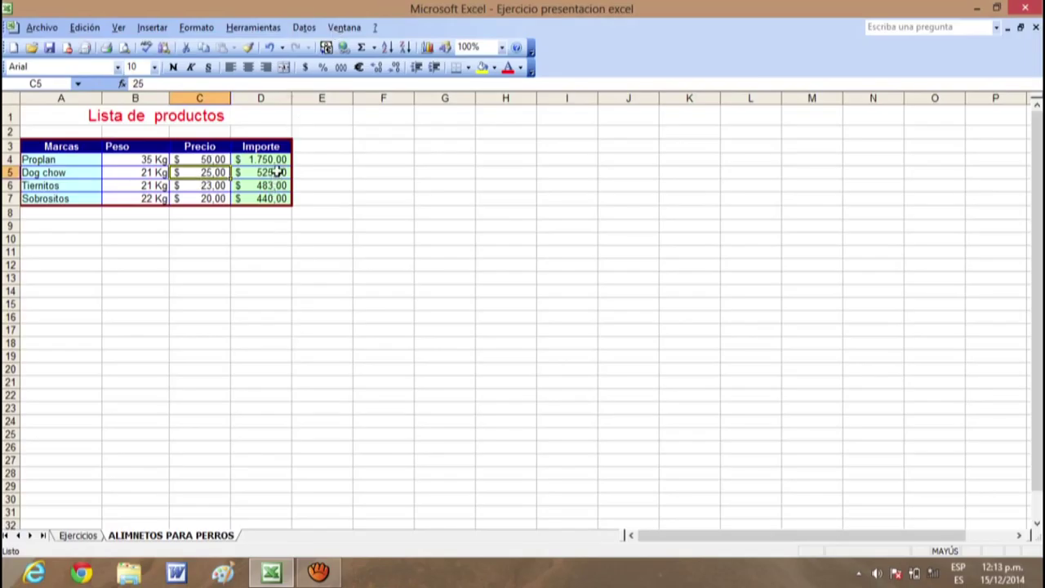
click(276, 161)
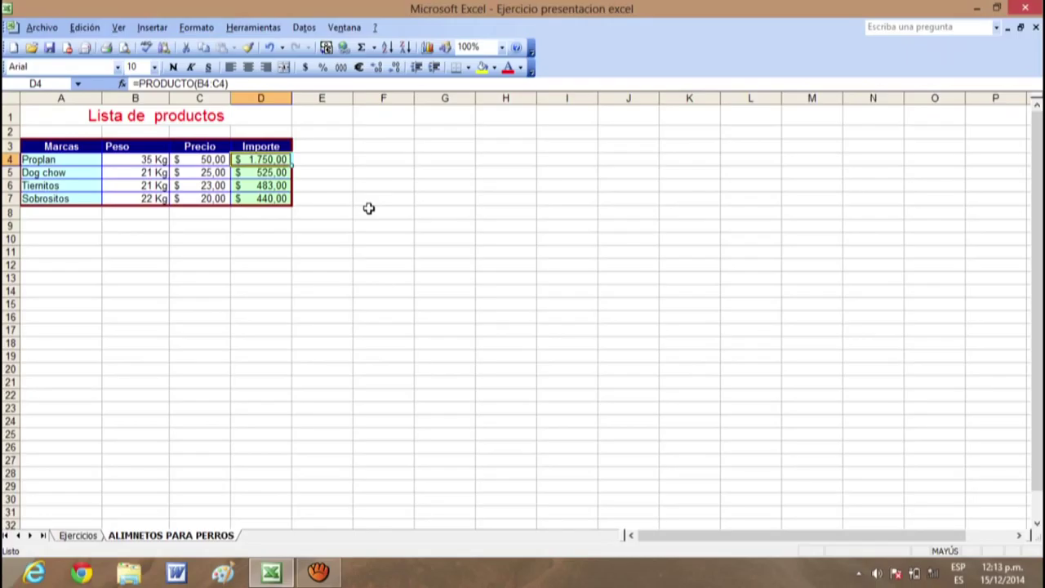
Protect ALIMNETOS PARA PERROS via Herramientas > Proteger > Proteger hoja, entering and confirming a new password.
click(247, 31)
mouse_move(326, 153)
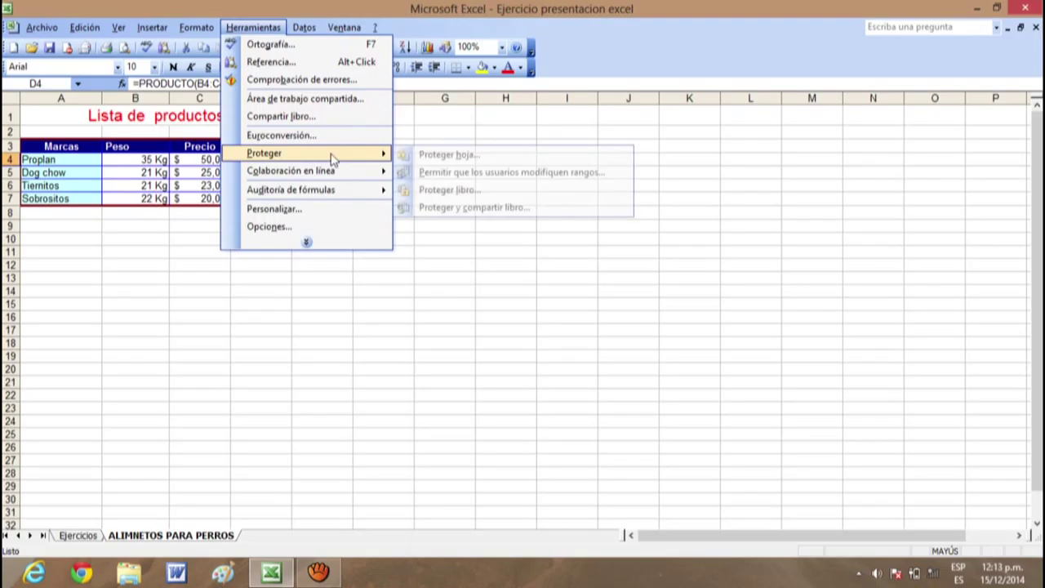
click(430, 159)
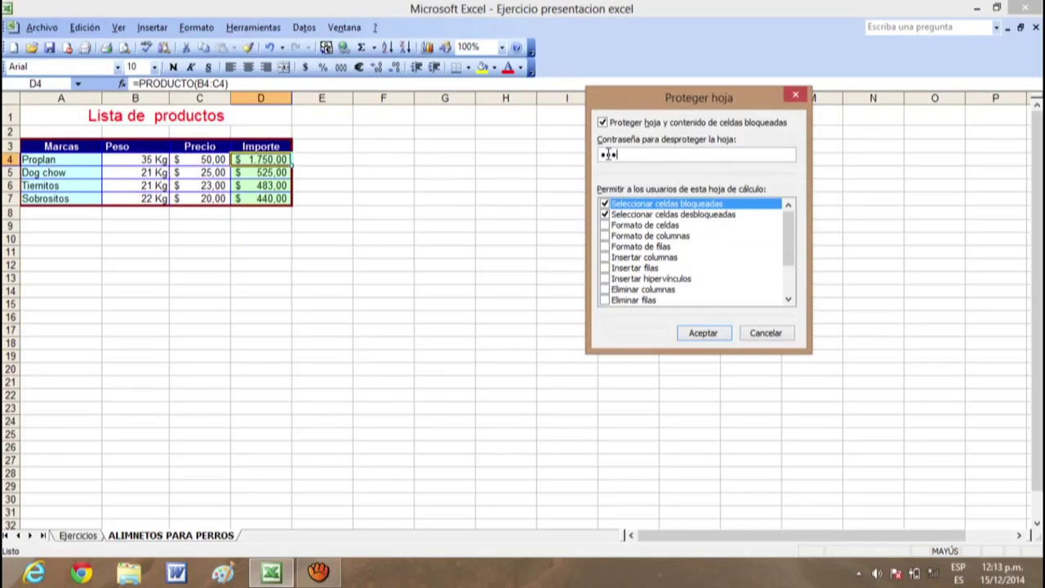
click(702, 332)
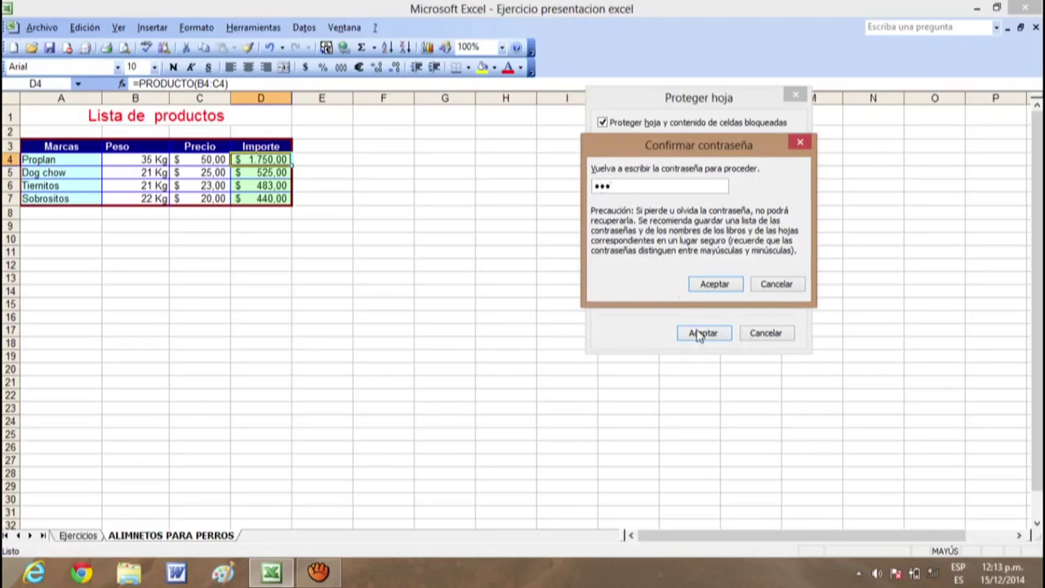
click(707, 282)
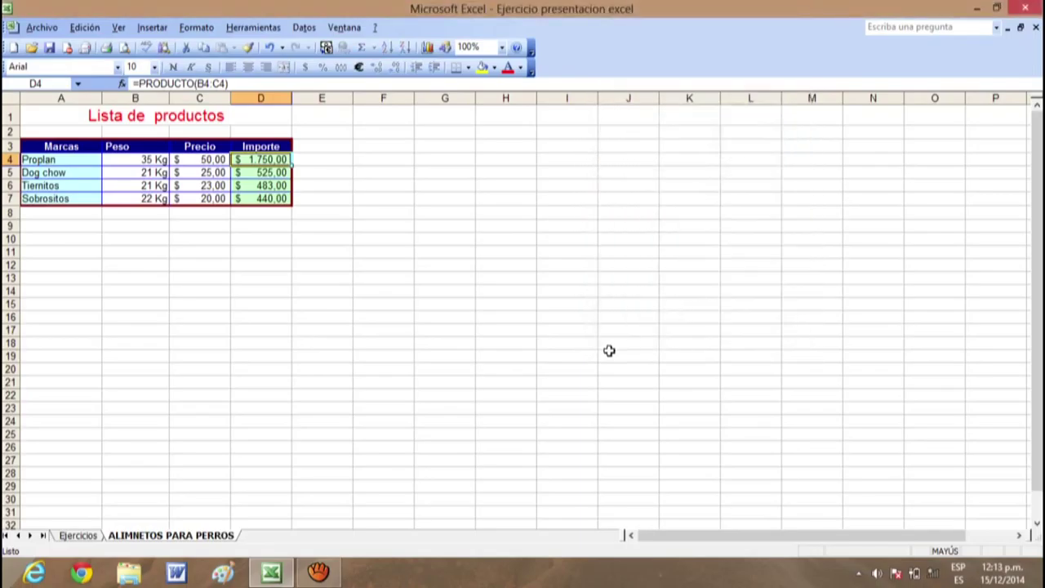
key(Delete)
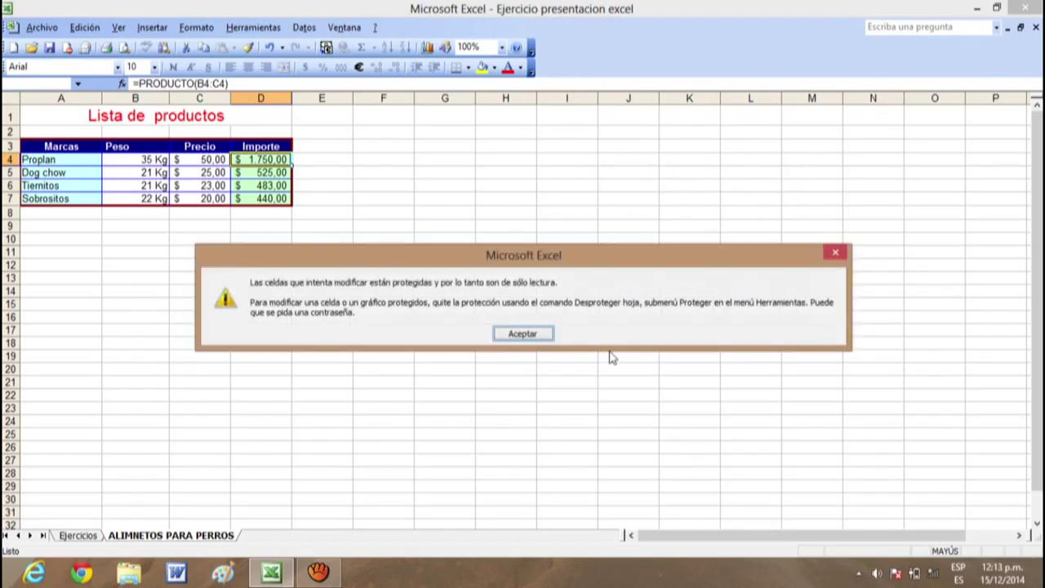
click(504, 337)
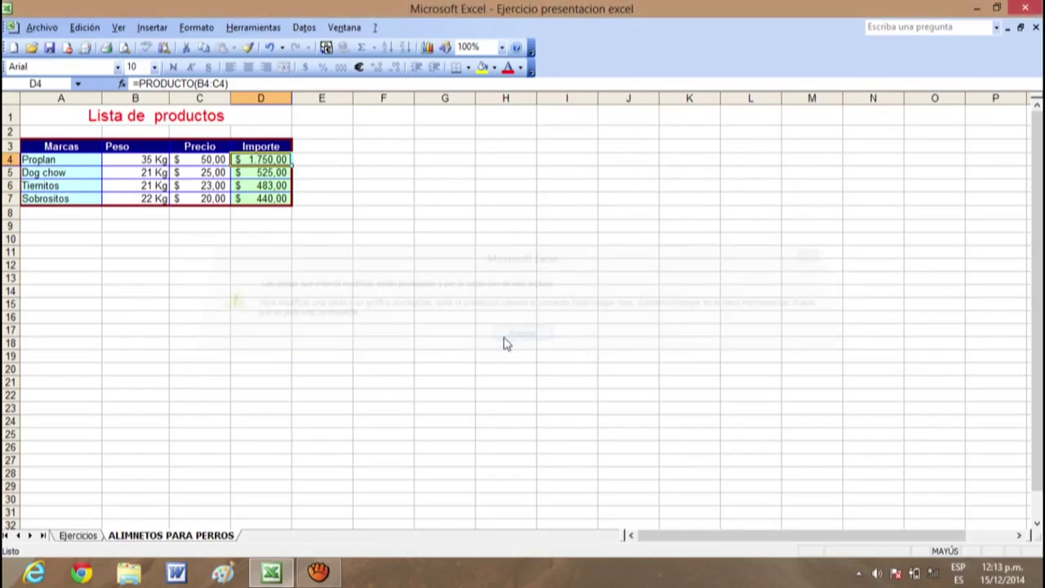
click(505, 338)
click(243, 157)
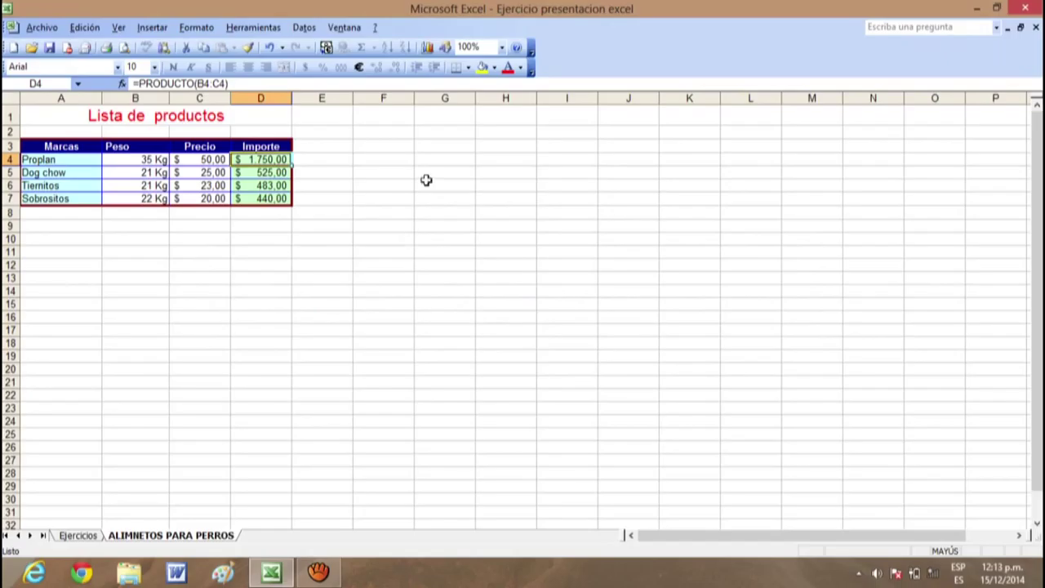
click(253, 27)
mouse_move(371, 153)
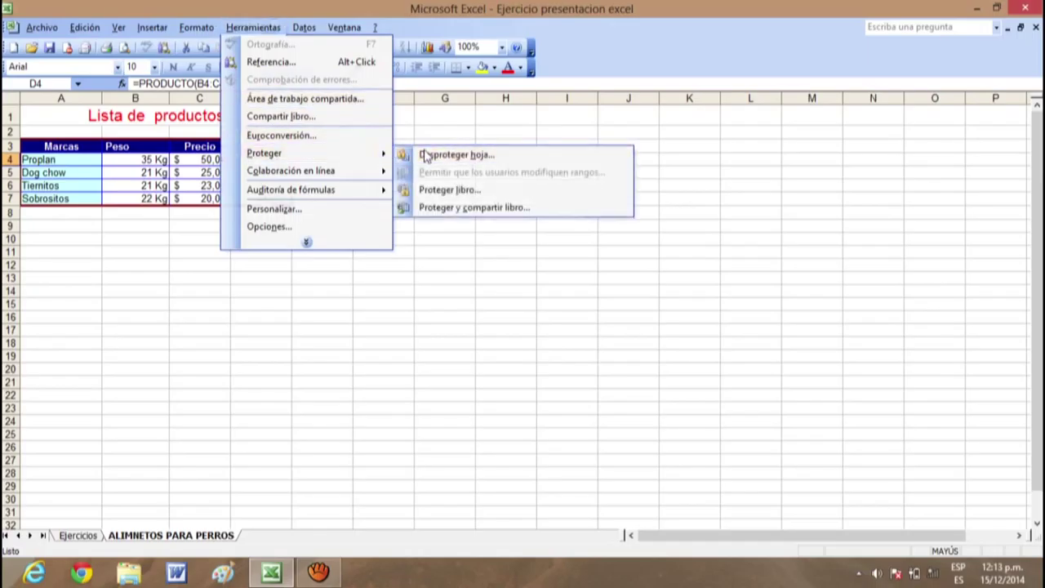
click(423, 155)
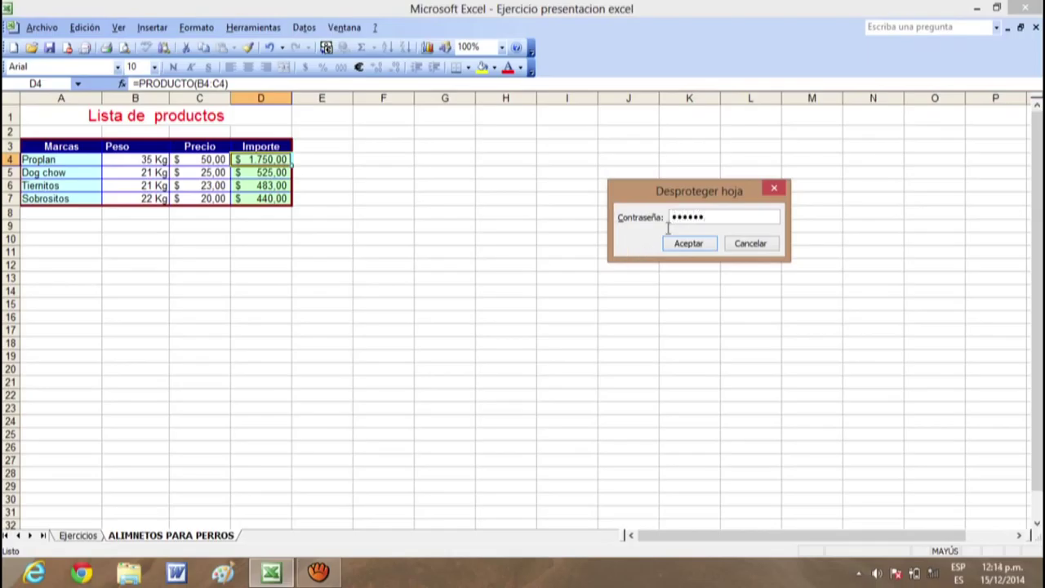
click(690, 247)
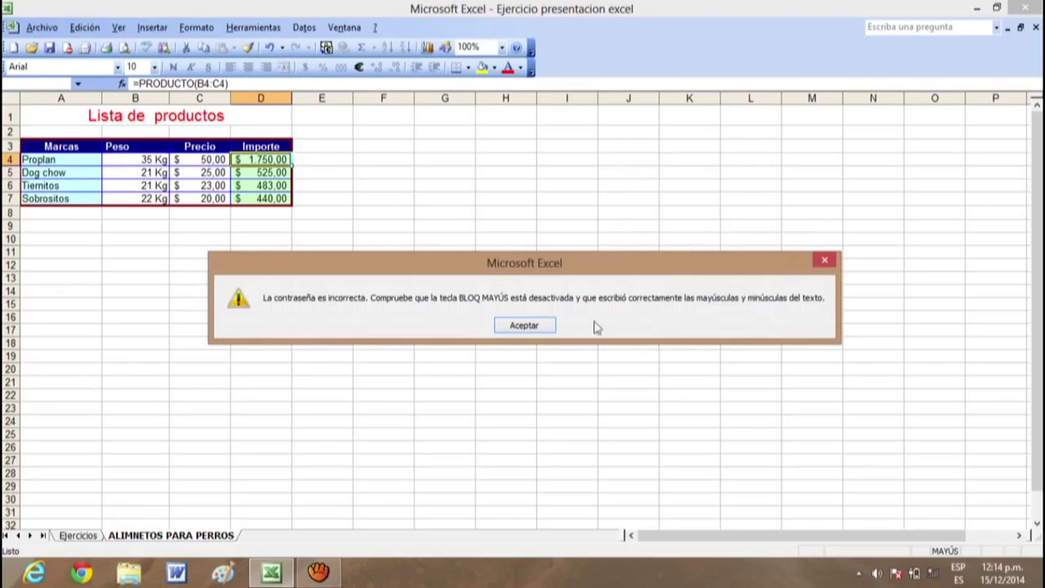
click(531, 327)
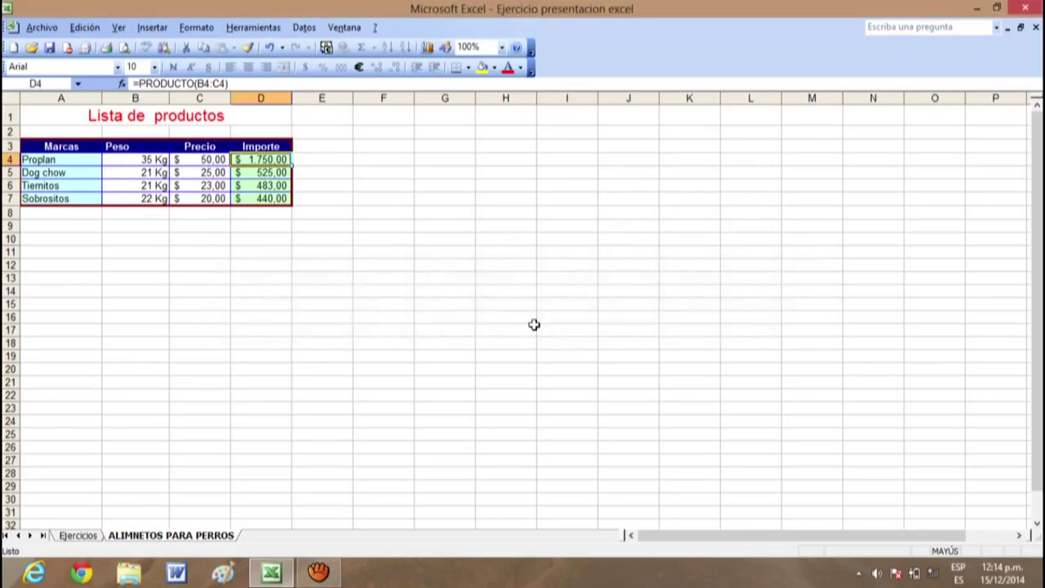